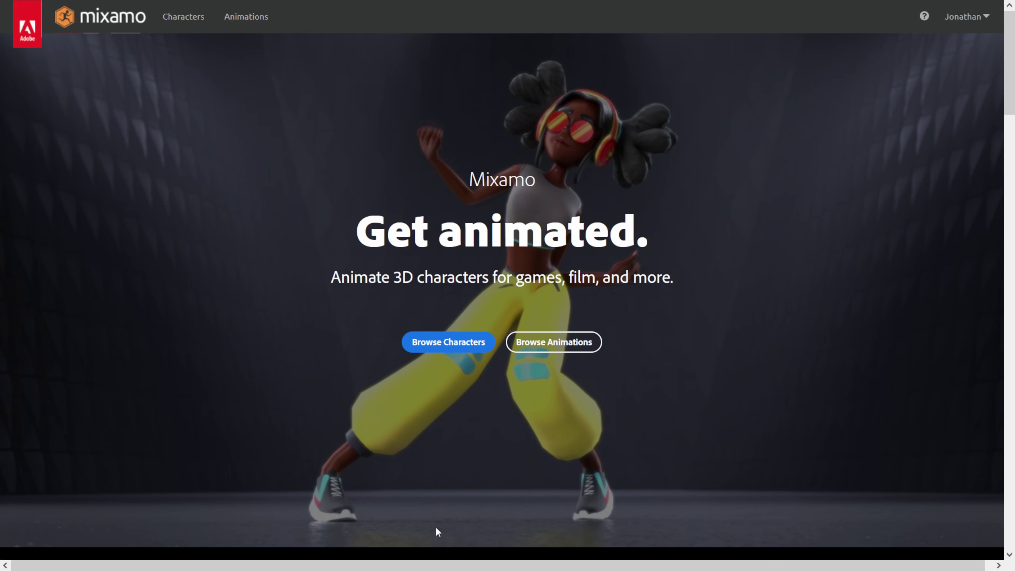
- Upload the Ken character file from the character library and accept its front-facing T-pose orientation in the auto-rigger
{"action": "left_click", "coordinate": [441, 348]}
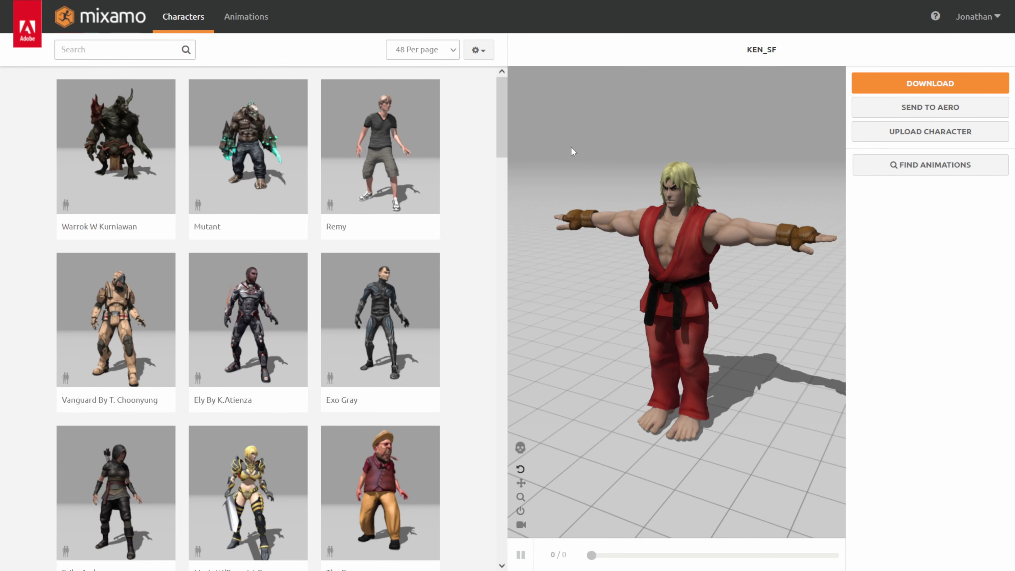
{"action": "mouse_move", "coordinate": [507, 106]}
{"action": "left_mouse_down"}
{"action": "mouse_move", "coordinate": [514, 240]}
{"action": "mouse_move", "coordinate": [512, 109]}
{"action": "left_mouse_up"}
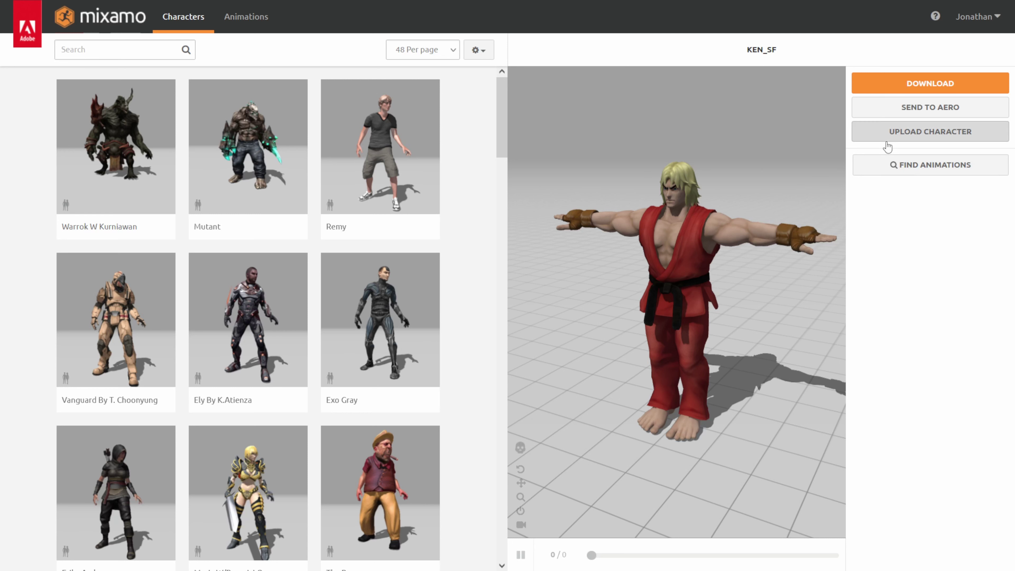
{"action": "left_click", "coordinate": [915, 140]}
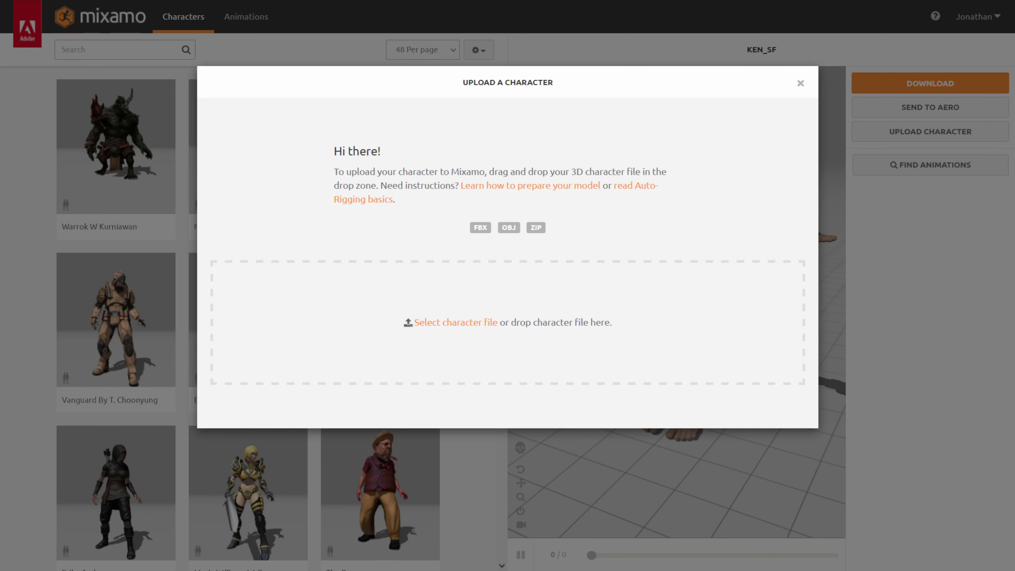
{"action": "left_click_drag", "start_coordinate": [919, 538], "coordinate": [590, 318]}
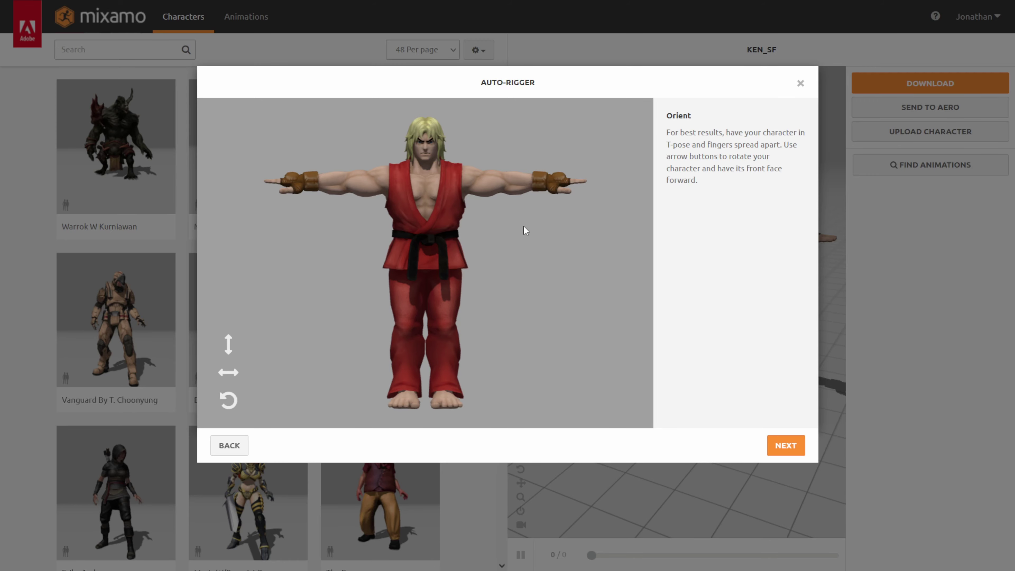
{"action": "left_click", "coordinate": [790, 454]}
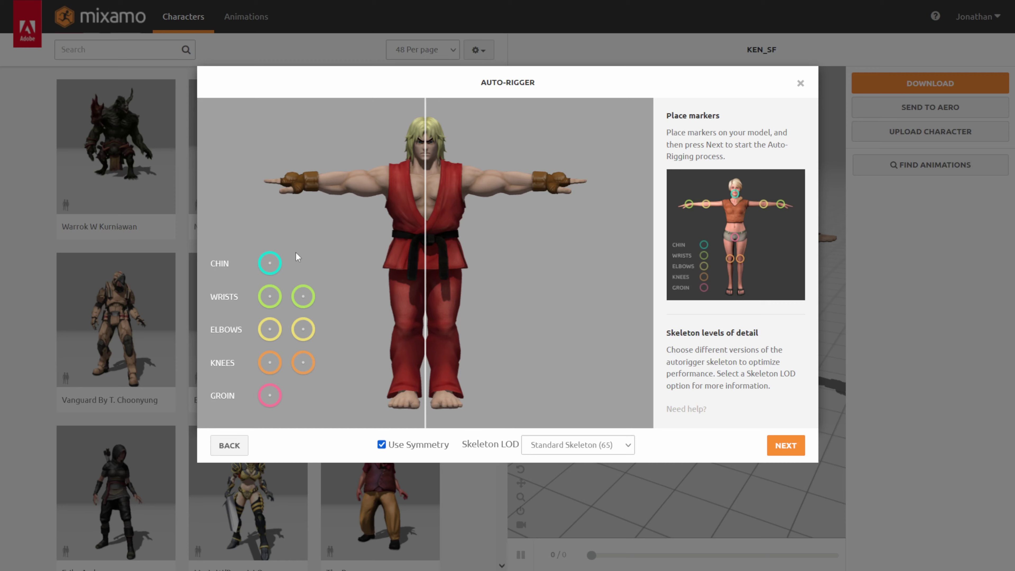
- Place the chin, wrist, elbow, knee and groin markers on the character with symmetry and start auto-rigging with the Standard Skeleton (65)
{"action": "left_click_drag", "start_coordinate": [269, 266], "coordinate": [426, 164]}
{"action": "left_click_drag", "start_coordinate": [270, 297], "coordinate": [304, 188]}
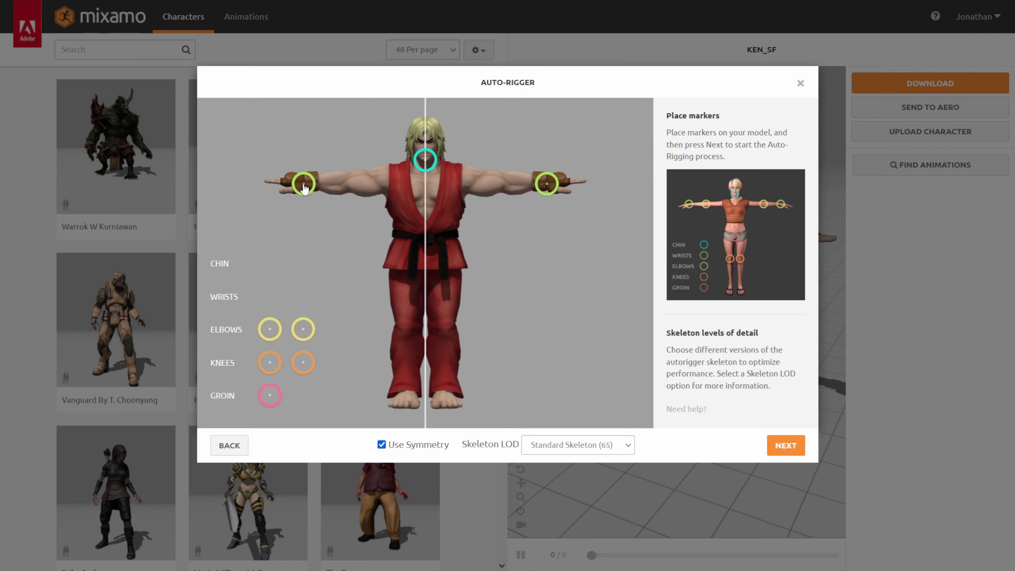
{"action": "mouse_move", "coordinate": [271, 337]}
{"action": "left_mouse_down"}
{"action": "mouse_move", "coordinate": [330, 277]}
{"action": "mouse_move", "coordinate": [346, 188]}
{"action": "left_mouse_up"}
{"action": "left_click_drag", "start_coordinate": [272, 360], "coordinate": [405, 333]}
{"action": "left_click_drag", "start_coordinate": [275, 397], "coordinate": [429, 260]}
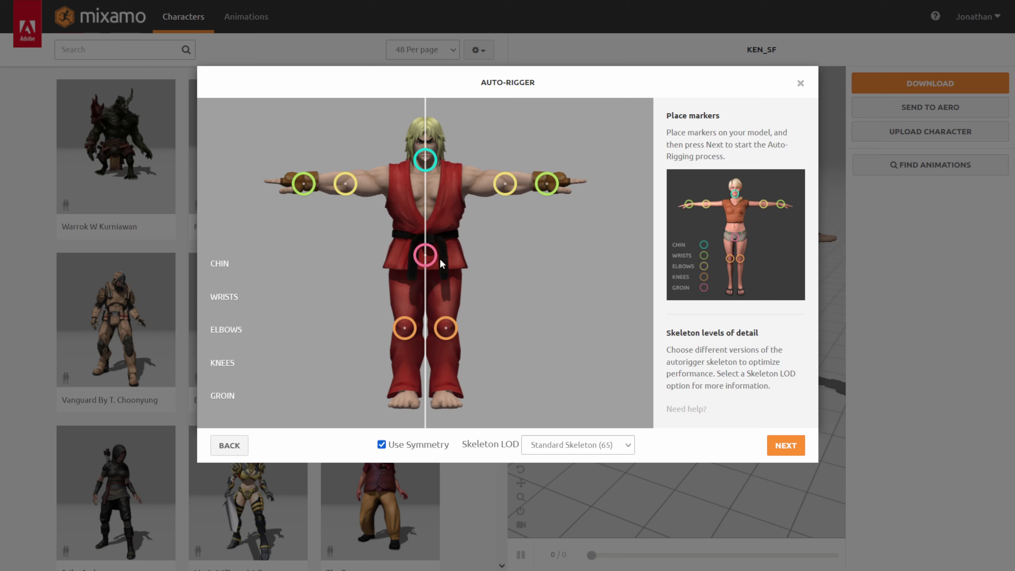
{"action": "mouse_move", "coordinate": [438, 263]}
{"action": "left_mouse_down"}
{"action": "mouse_move", "coordinate": [446, 253]}
{"action": "mouse_move", "coordinate": [500, 269]}
{"action": "left_mouse_up"}
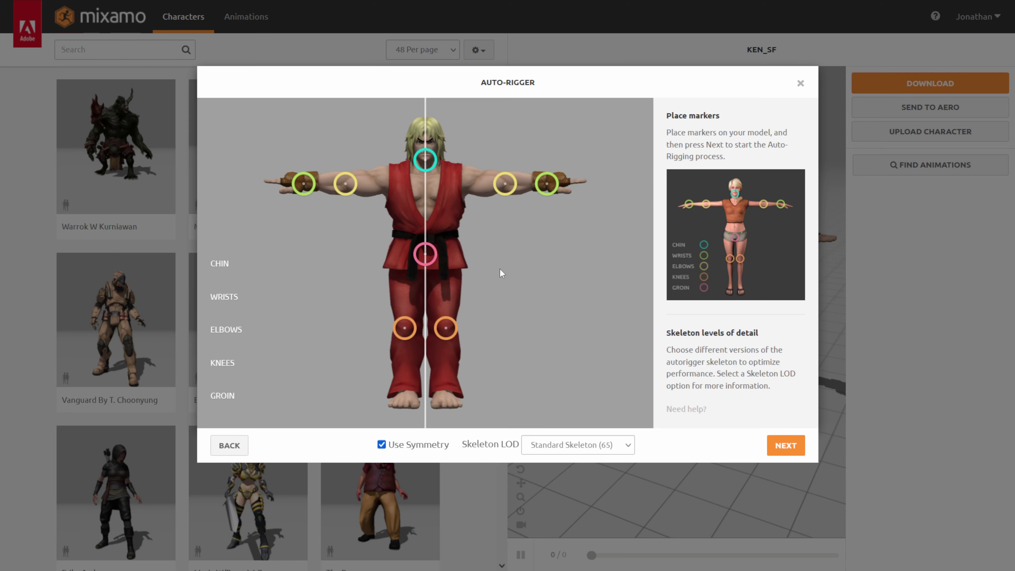
{"action": "left_click", "coordinate": [787, 446]}
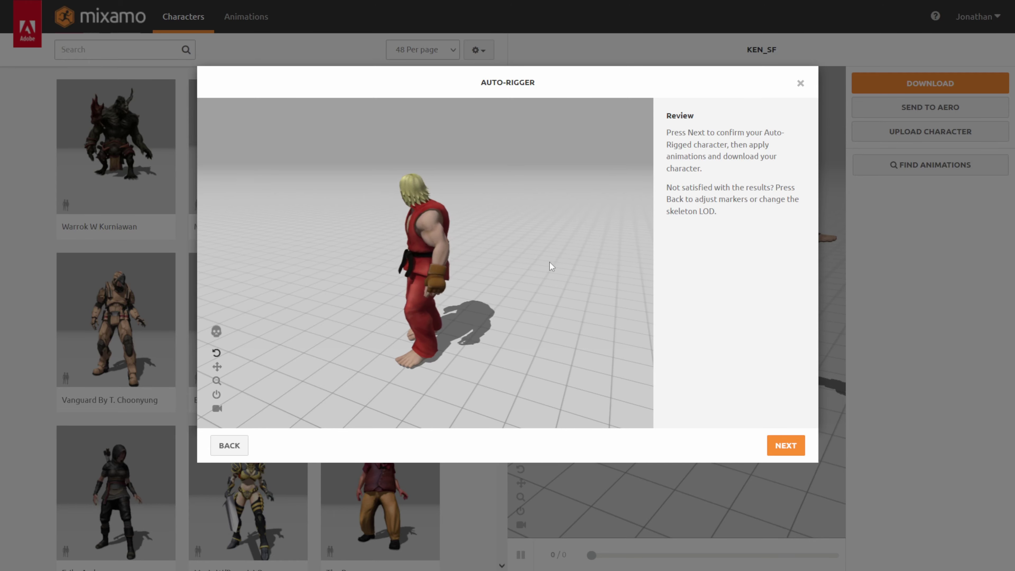
- Review the rigged character from the front, accept it as the new character and open the animation library
{"action": "left_click_drag", "start_coordinate": [447, 279], "coordinate": [440, 249]}
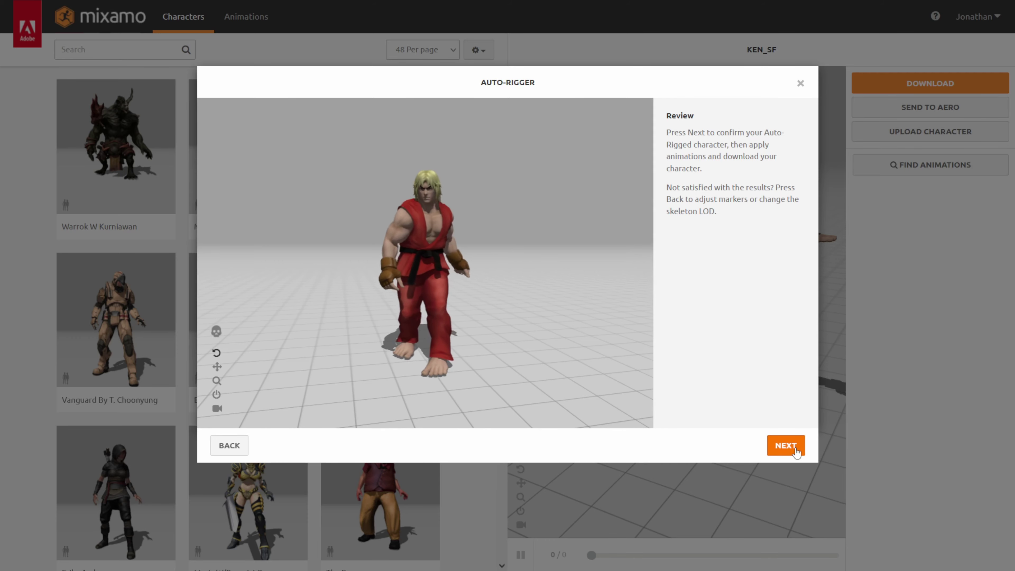
{"action": "left_click", "coordinate": [786, 445]}
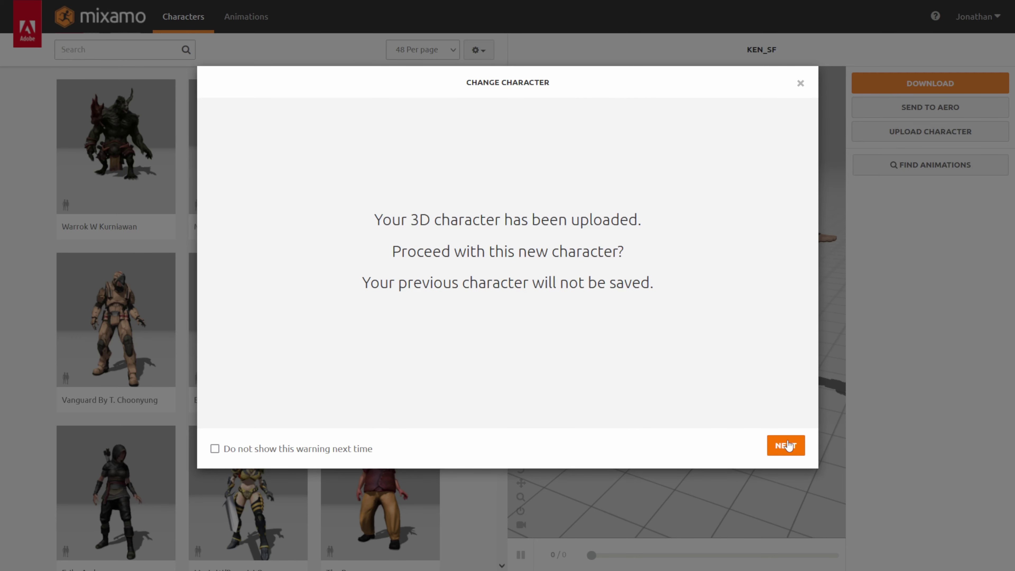
{"action": "left_click", "coordinate": [786, 446]}
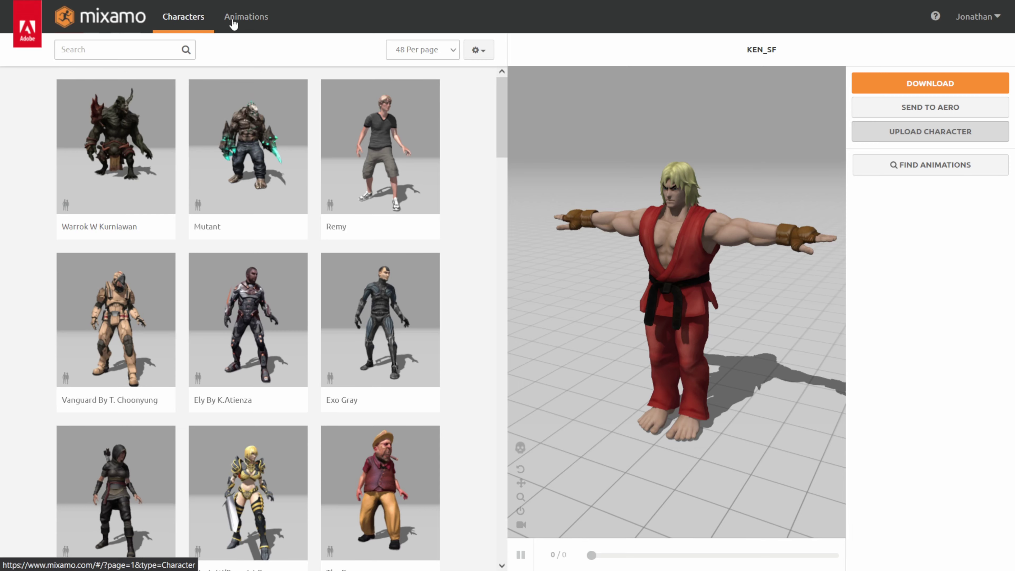
{"action": "left_click", "coordinate": [258, 21]}
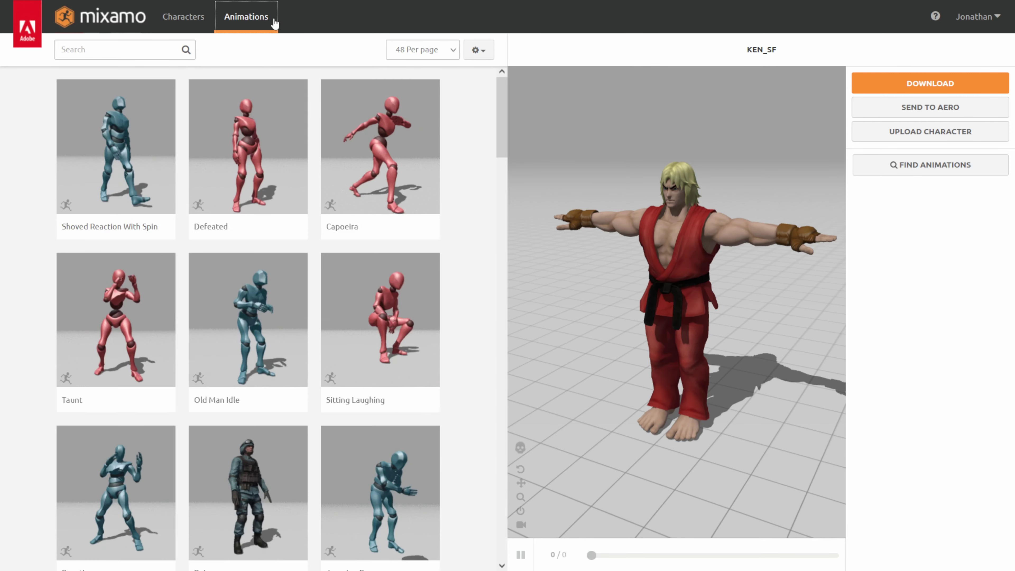
- Try the Jumping Down animation performed by the blue mannequin on the character
{"action": "left_click_drag", "start_coordinate": [497, 115], "coordinate": [526, 193]}
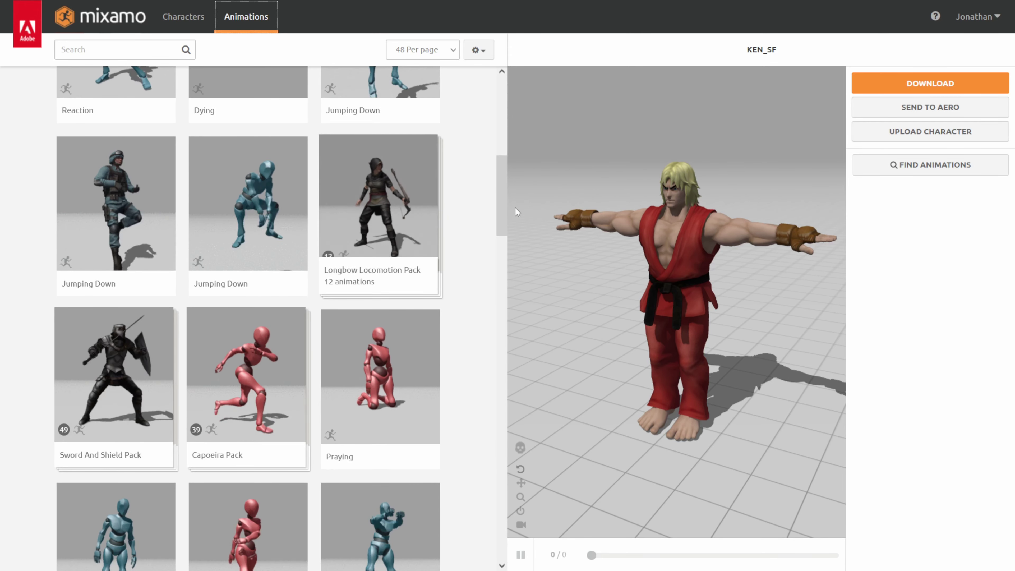
{"action": "left_click", "coordinate": [233, 210]}
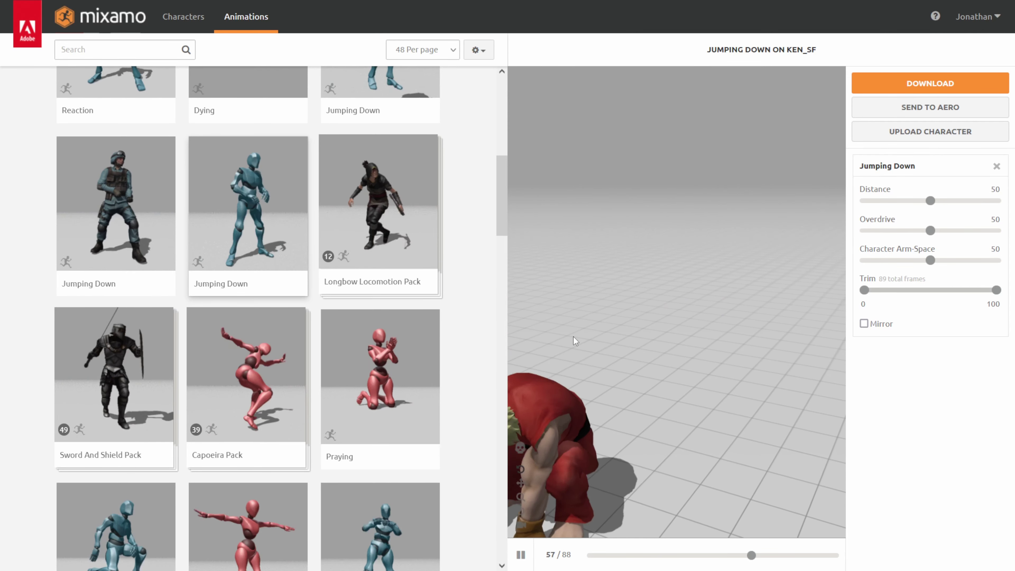
{"action": "left_click_drag", "start_coordinate": [503, 185], "coordinate": [506, 106]}
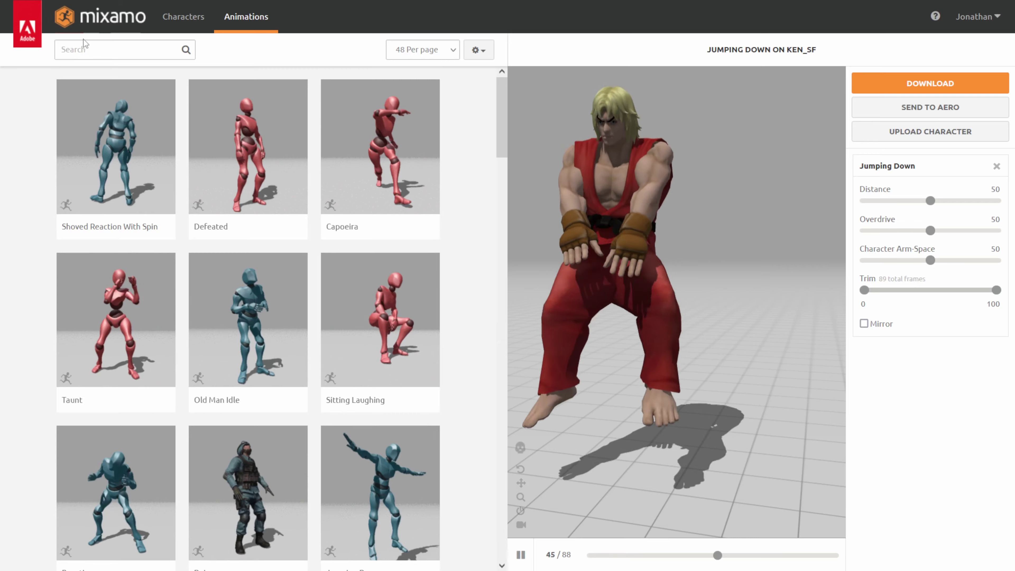
- Search the animations for "t" and apply the T-Pose to the character
{"action": "left_click", "coordinate": [91, 49]}
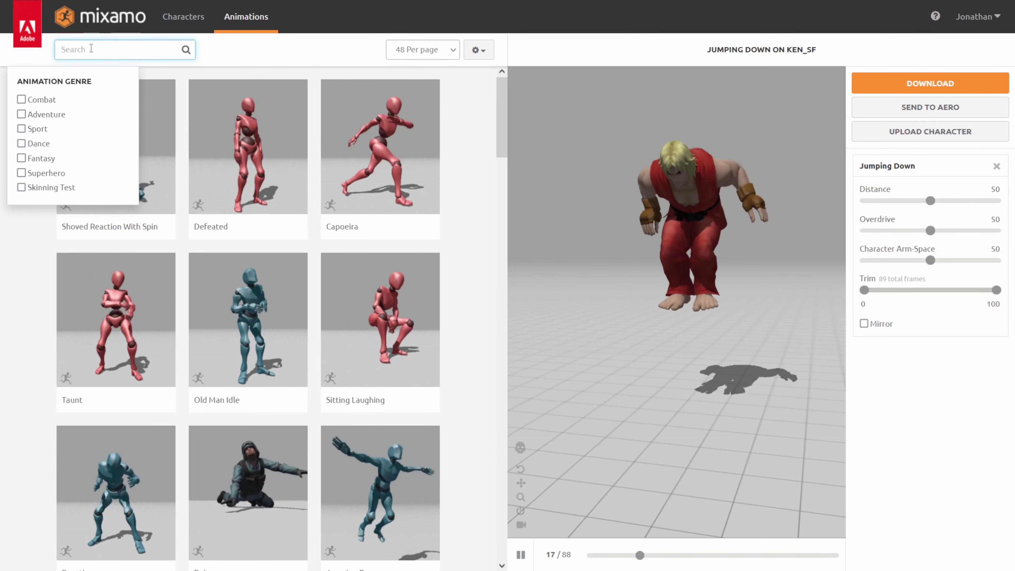
{"action": "type", "text": "t"}
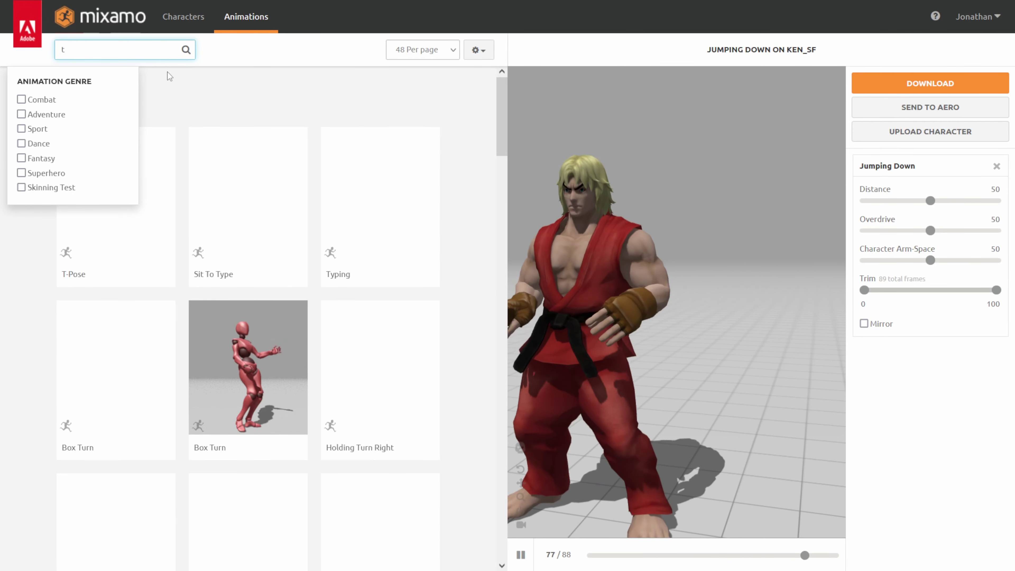
{"action": "key", "text": "Return"}
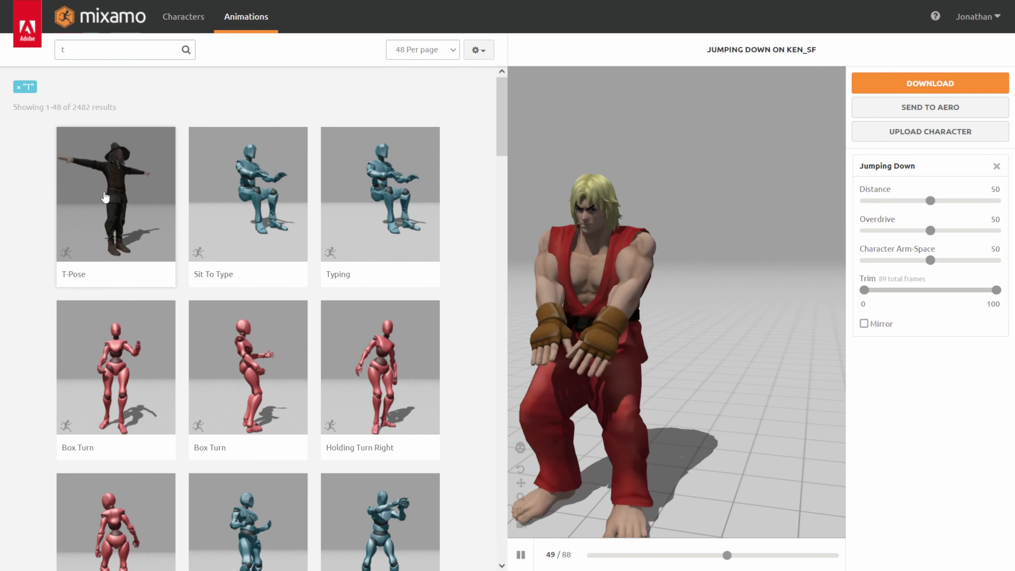
{"action": "left_click", "coordinate": [109, 200]}
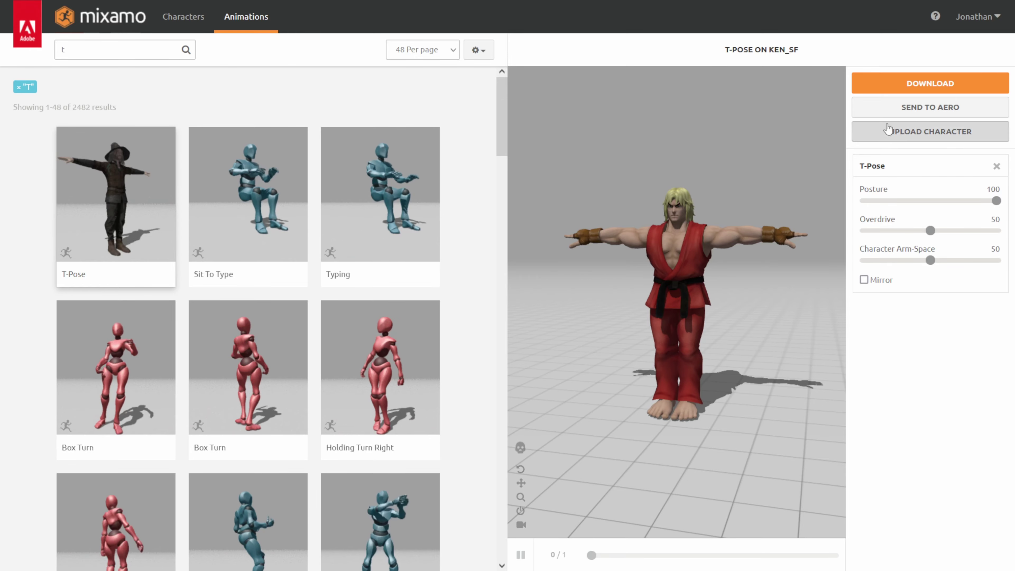
- Download the T-Pose character as FBX Binary with skin, at 60 frames per second and without keyframe reduction
{"action": "left_click", "coordinate": [929, 83]}
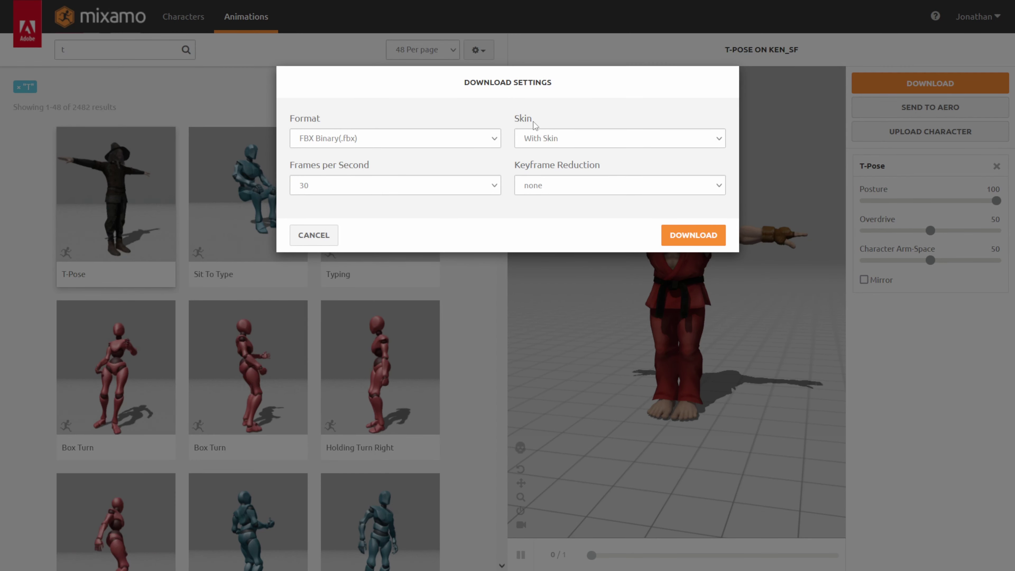
{"action": "left_click", "coordinate": [406, 189]}
{"action": "left_click", "coordinate": [316, 221]}
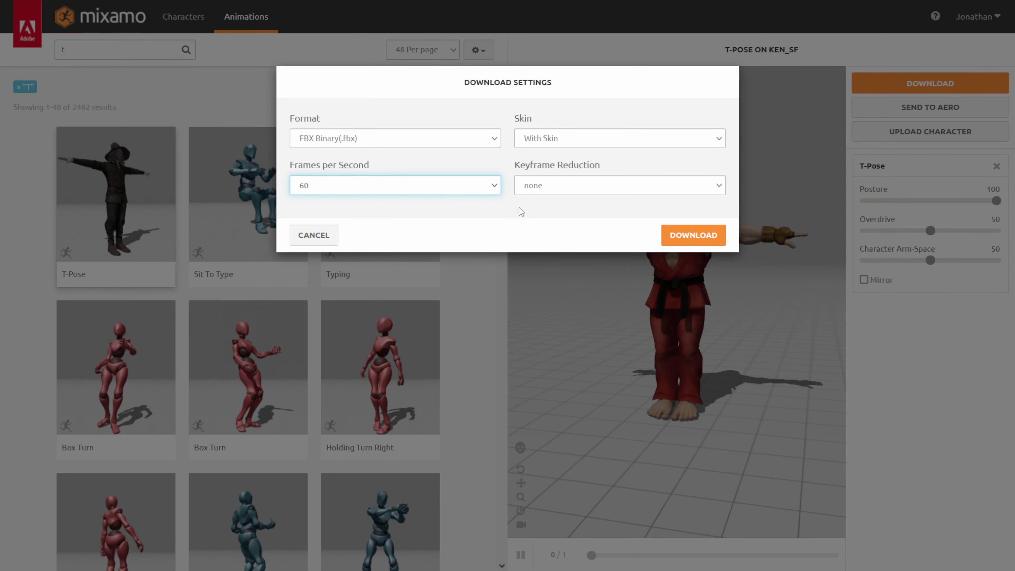
{"action": "left_click", "coordinate": [693, 237]}
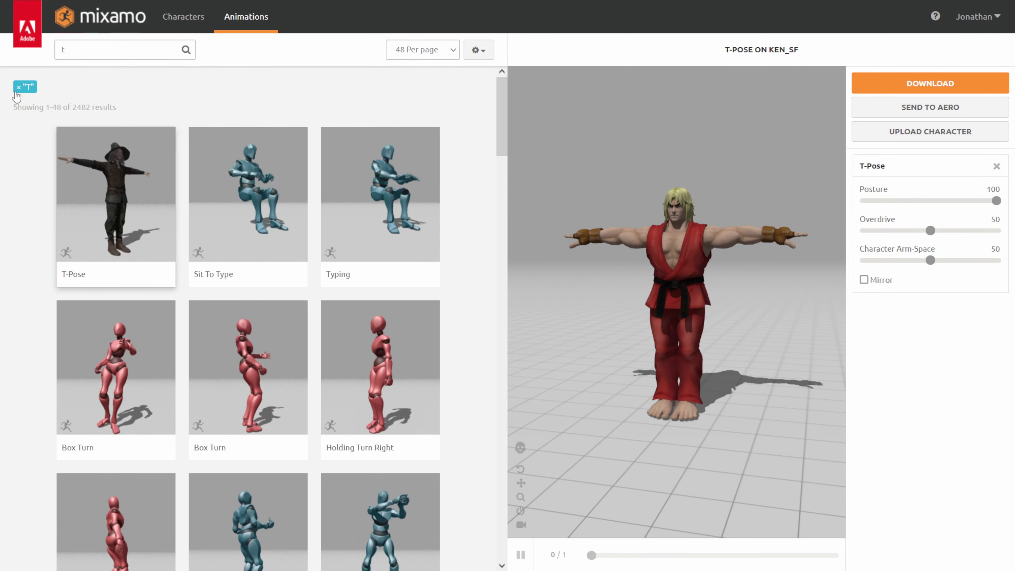
- Replace the search filter with "boxing" and apply the Idle fighting-stance animation to the character
{"action": "left_click", "coordinate": [20, 91]}
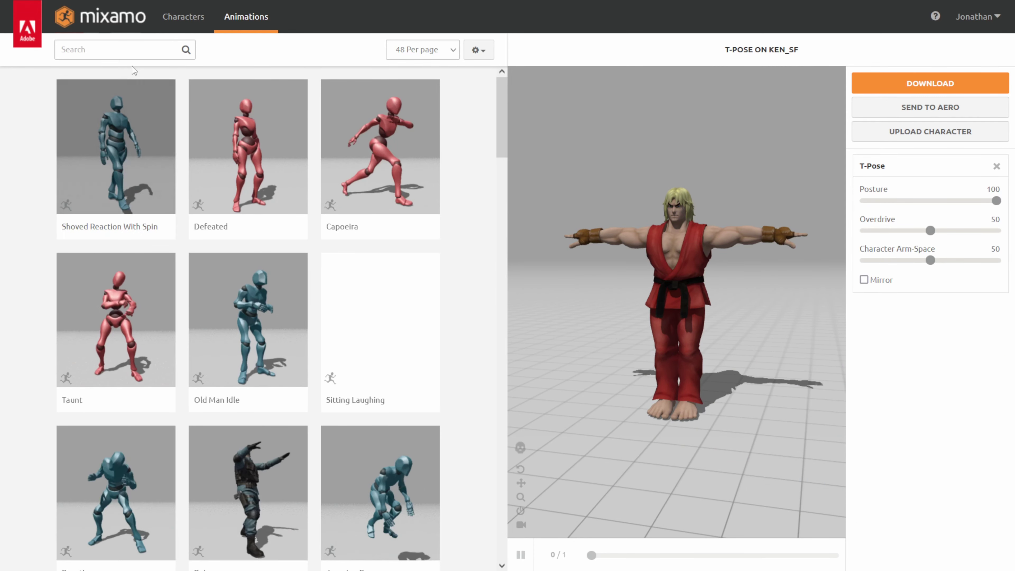
{"action": "left_click", "coordinate": [120, 52]}
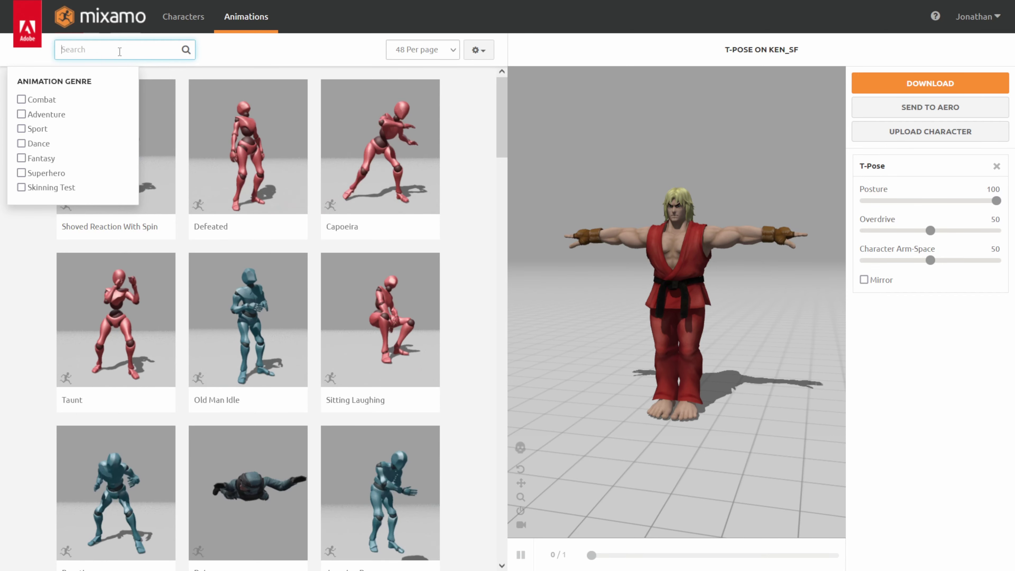
{"action": "type", "text": "g"}
{"action": "key", "text": "Return"}
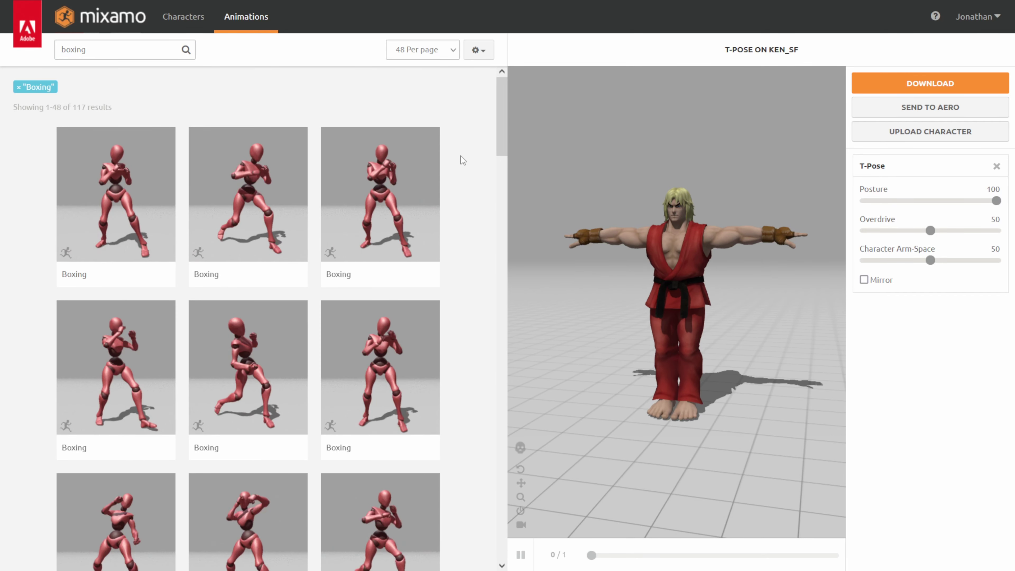
{"action": "scroll", "coordinate": [509, 138], "scroll_direction": "down", "scroll_amount": 5}
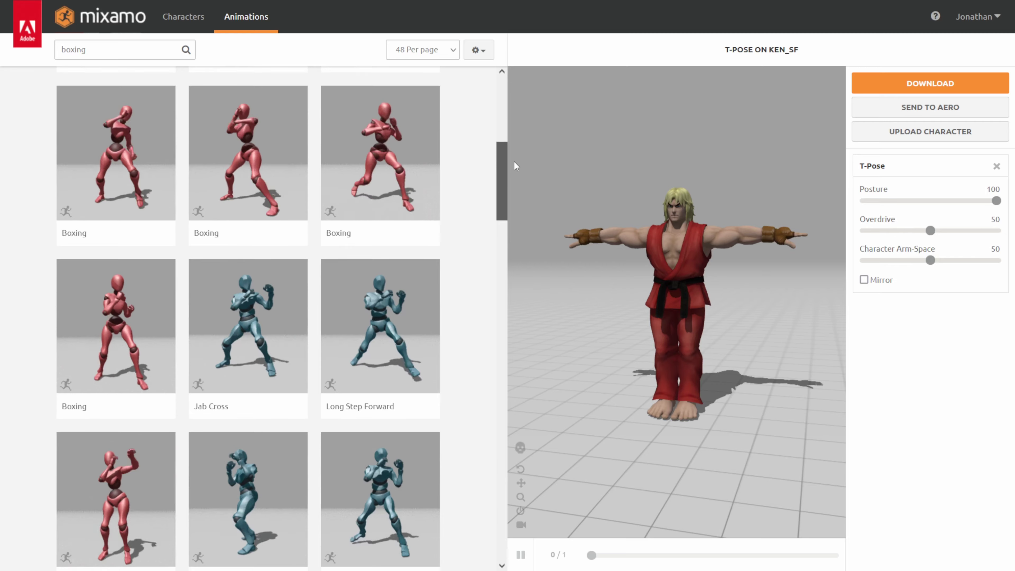
{"action": "scroll", "coordinate": [475, 267], "scroll_direction": "down", "scroll_amount": 1}
{"action": "scroll", "coordinate": [473, 264], "scroll_direction": "down", "scroll_amount": 10}
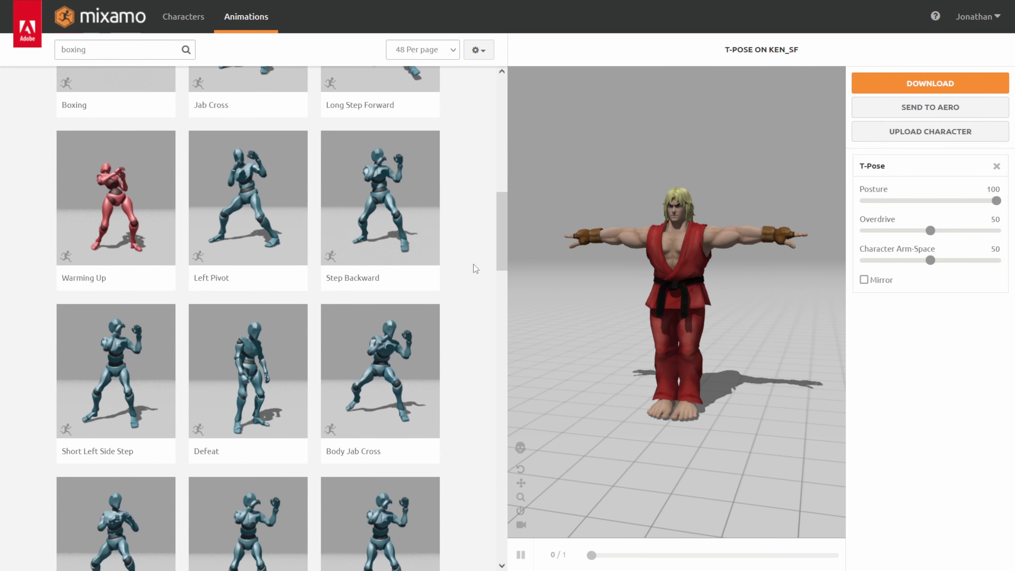
{"action": "scroll", "coordinate": [474, 264], "scroll_direction": "down", "scroll_amount": 4}
{"action": "scroll", "coordinate": [473, 265], "scroll_direction": "up", "scroll_amount": 2}
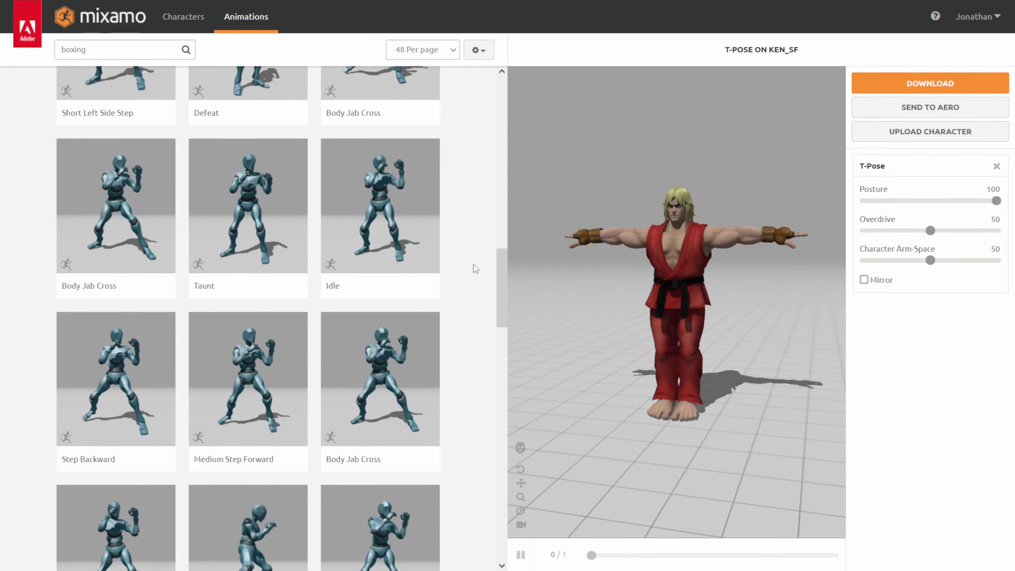
{"action": "left_click", "coordinate": [425, 232]}
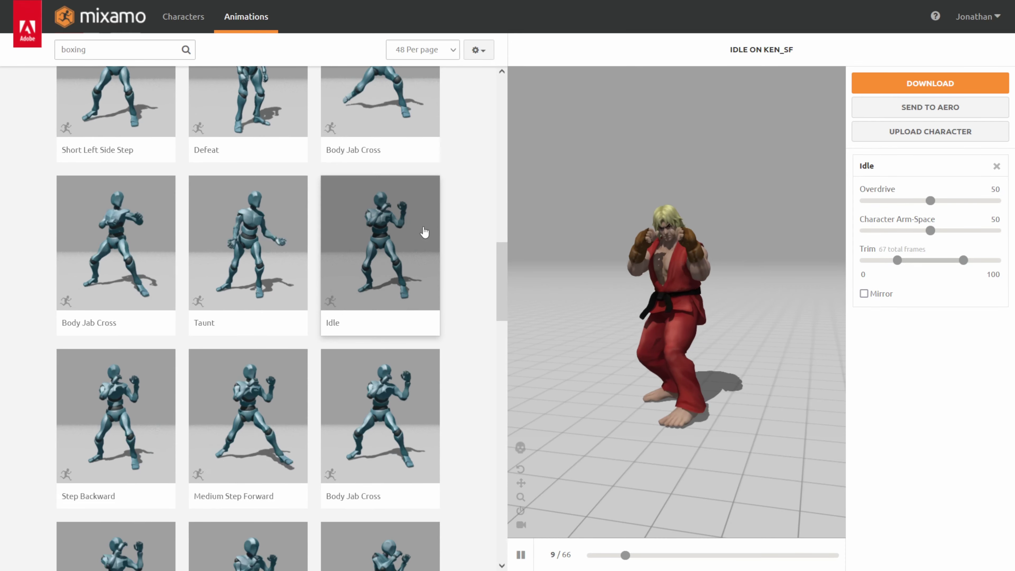
- Set the Idle animation's Overdrive to 21 and Character Arm-Space to 85
{"action": "left_click_drag", "start_coordinate": [648, 339], "coordinate": [735, 347]}
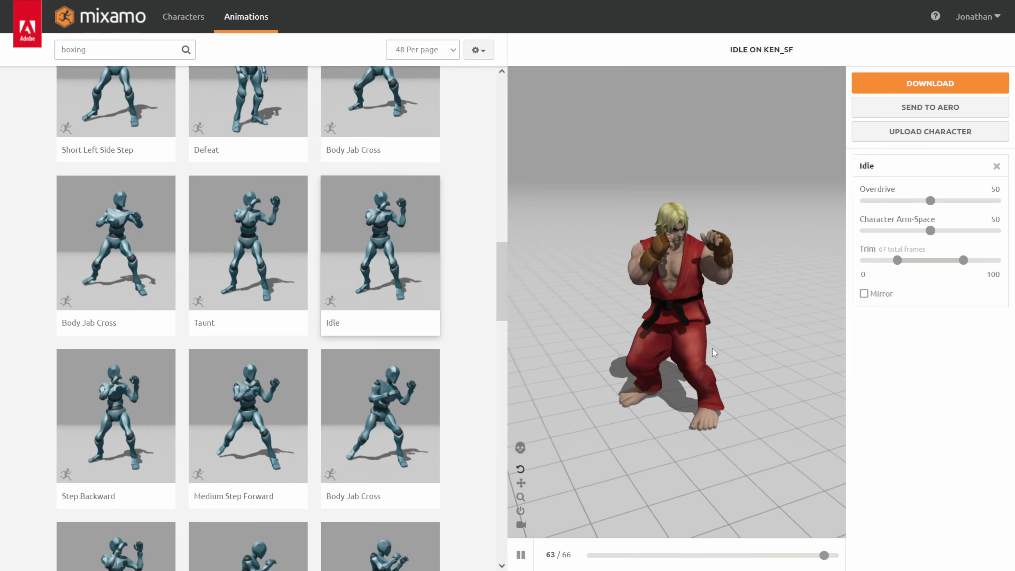
{"action": "left_click", "coordinate": [520, 469]}
{"action": "left_click_drag", "start_coordinate": [930, 201], "coordinate": [999, 201]}
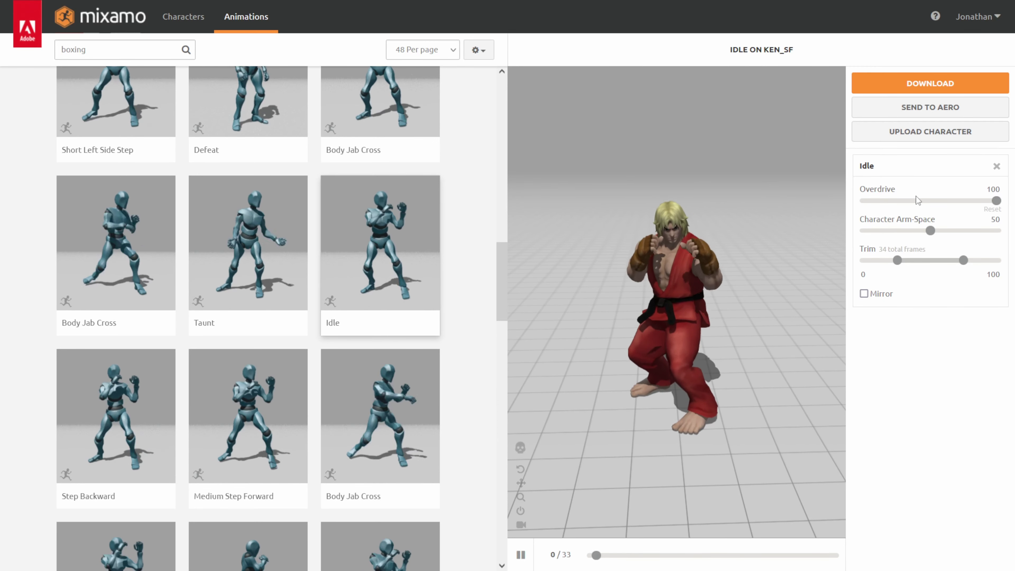
{"action": "left_click_drag", "start_coordinate": [997, 201], "coordinate": [892, 202]}
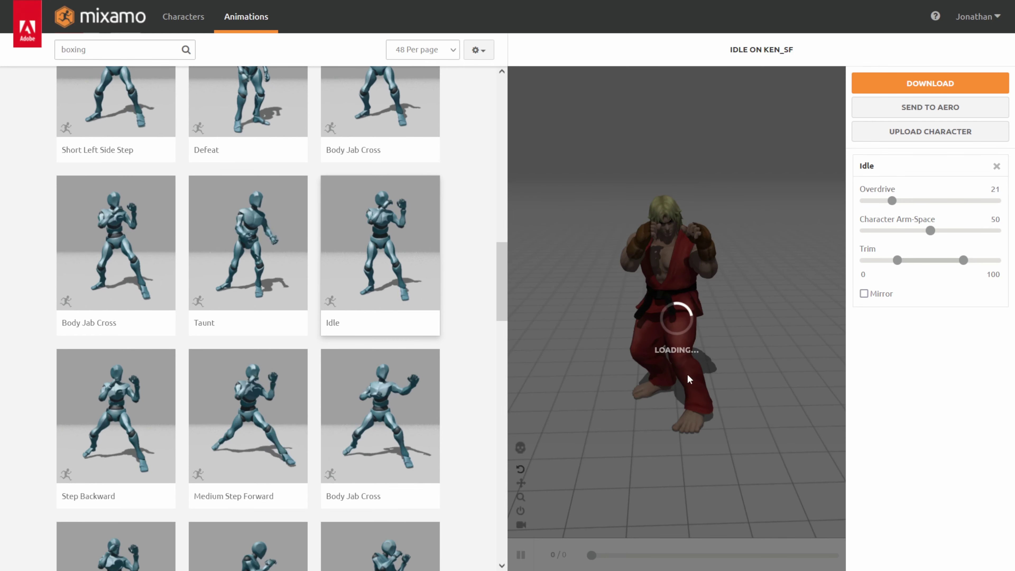
{"action": "left_click", "coordinate": [977, 236]}
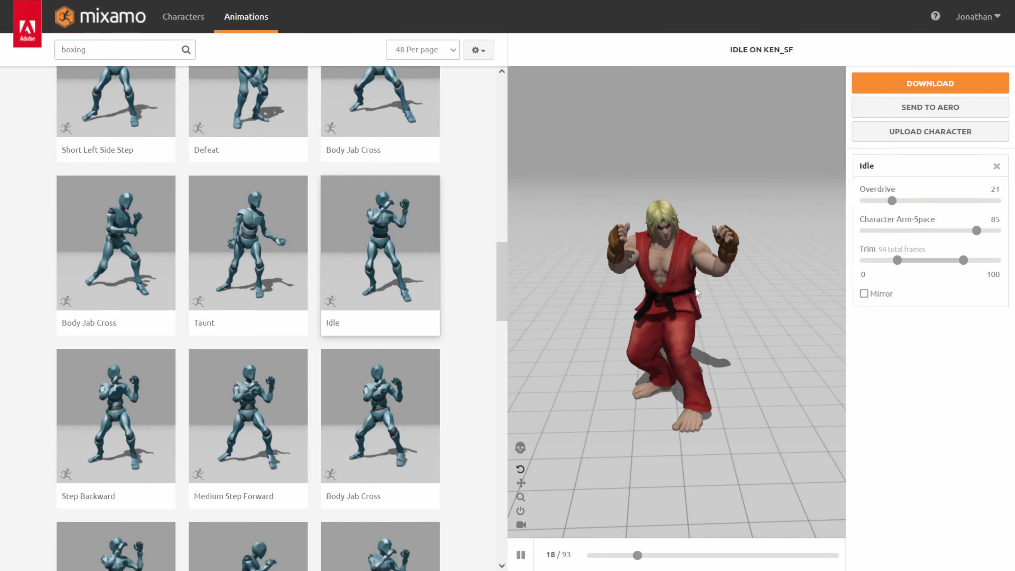
- Search the animations for "walk" and apply a male Walking animation to the Ken character
{"action": "left_click", "coordinate": [60, 49]}
{"action": "type", "text": "walk"}
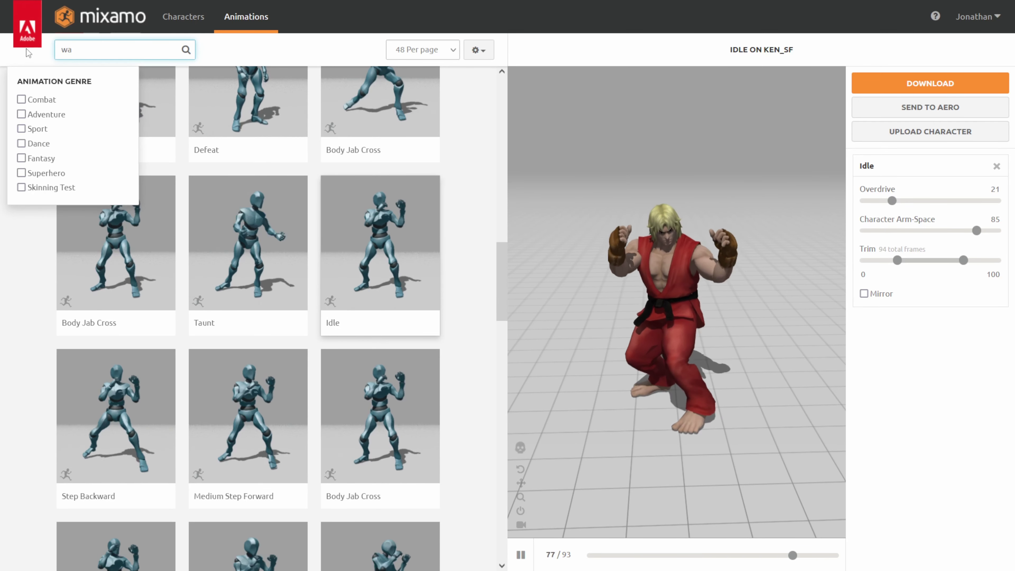
{"action": "key", "text": "Return"}
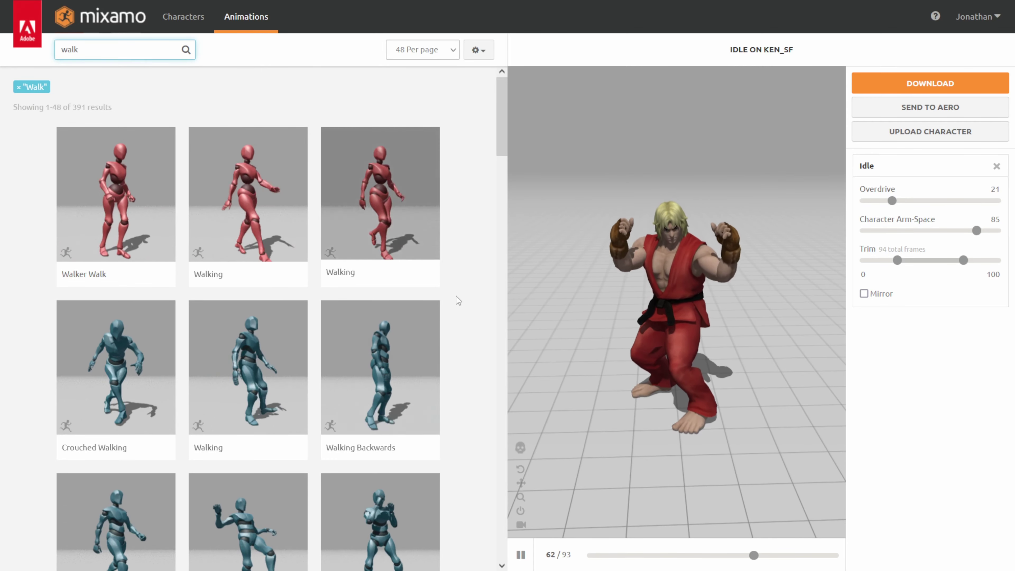
{"action": "scroll", "coordinate": [426, 291], "scroll_direction": "down", "scroll_amount": 5}
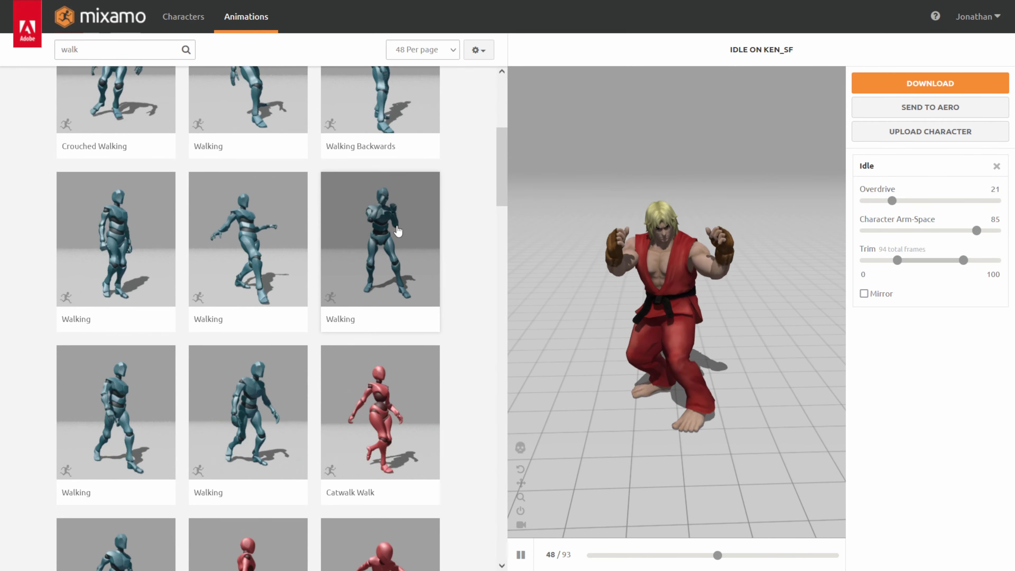
{"action": "scroll", "coordinate": [234, 277], "scroll_direction": "down", "scroll_amount": 5}
{"action": "left_click", "coordinate": [91, 209]}
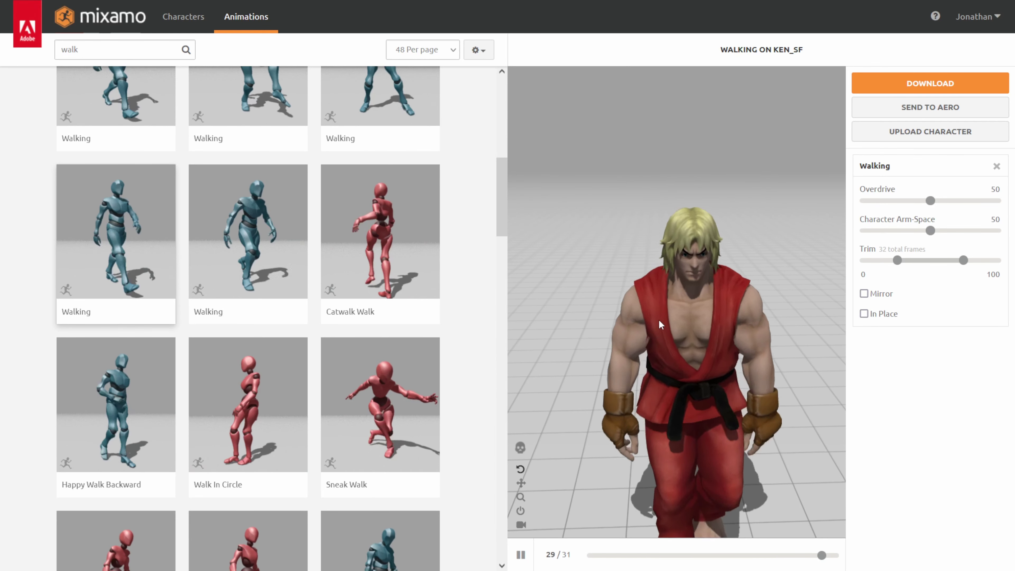
- Preview the Walking animation with In Place enabled, and switch In Place back off
{"action": "left_click_drag", "start_coordinate": [644, 316], "coordinate": [659, 318]}
{"action": "scroll", "coordinate": [660, 317], "scroll_direction": "down", "scroll_amount": 10}
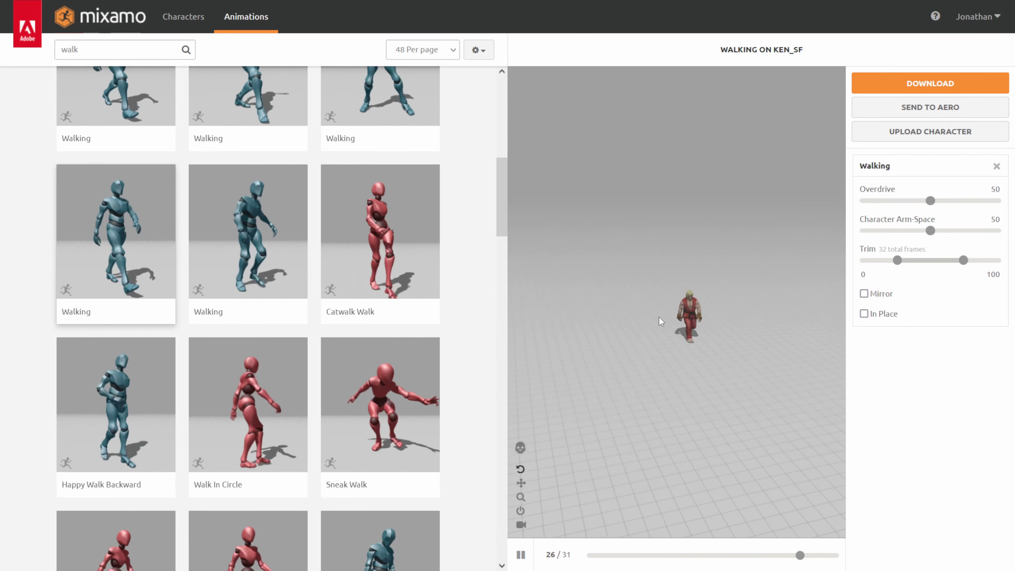
{"action": "scroll", "coordinate": [749, 322], "scroll_direction": "up", "scroll_amount": 2}
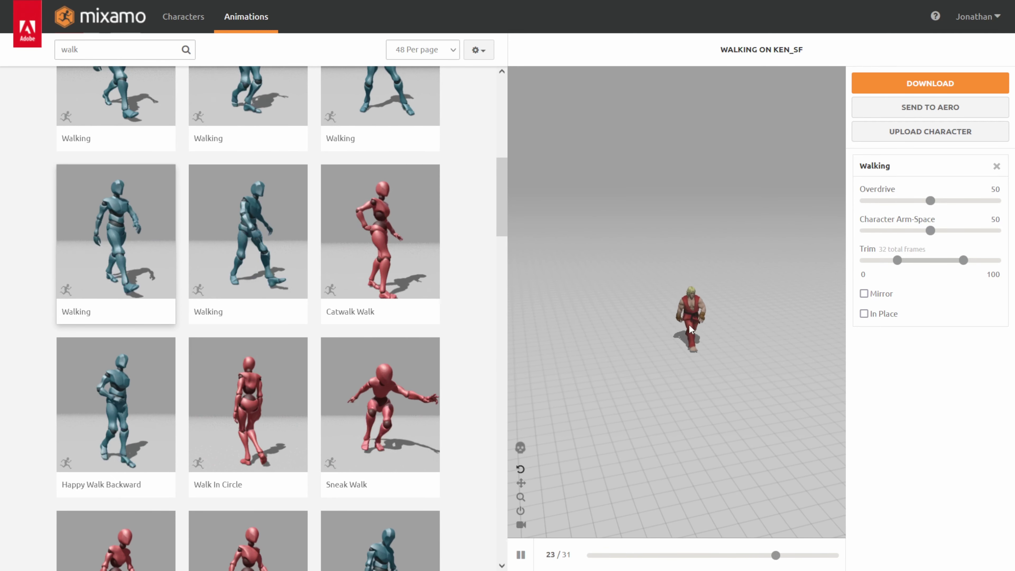
{"action": "left_click", "coordinate": [865, 316]}
{"action": "scroll", "coordinate": [682, 310], "scroll_direction": "up", "scroll_amount": 5}
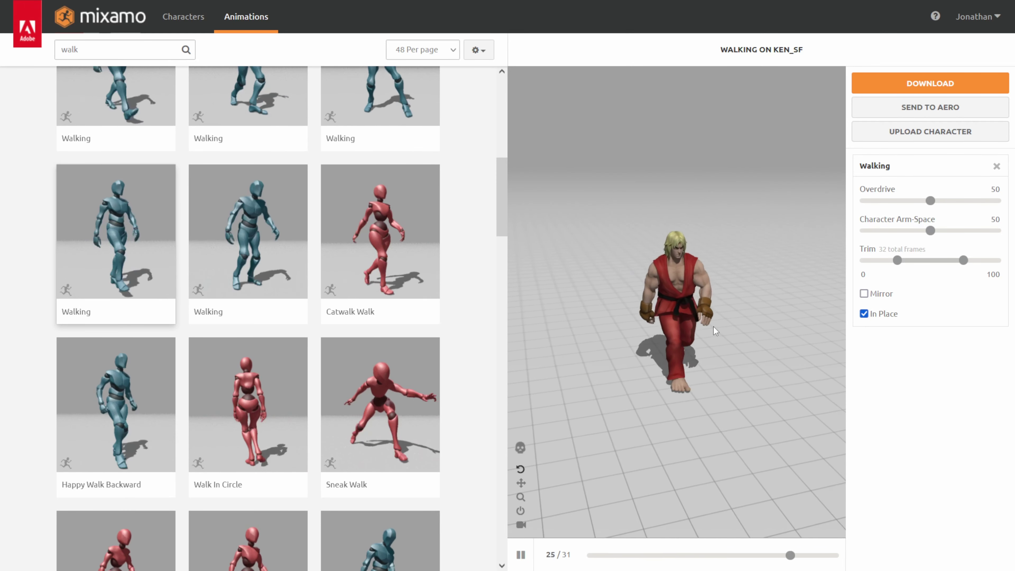
{"action": "scroll", "coordinate": [714, 327], "scroll_direction": "up", "scroll_amount": 2}
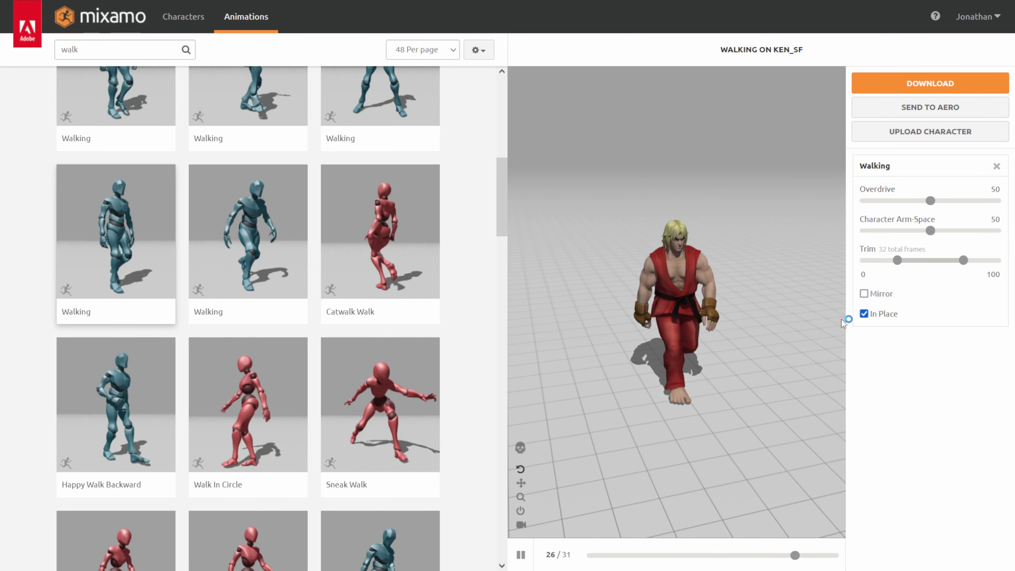
{"action": "left_click", "coordinate": [864, 314]}
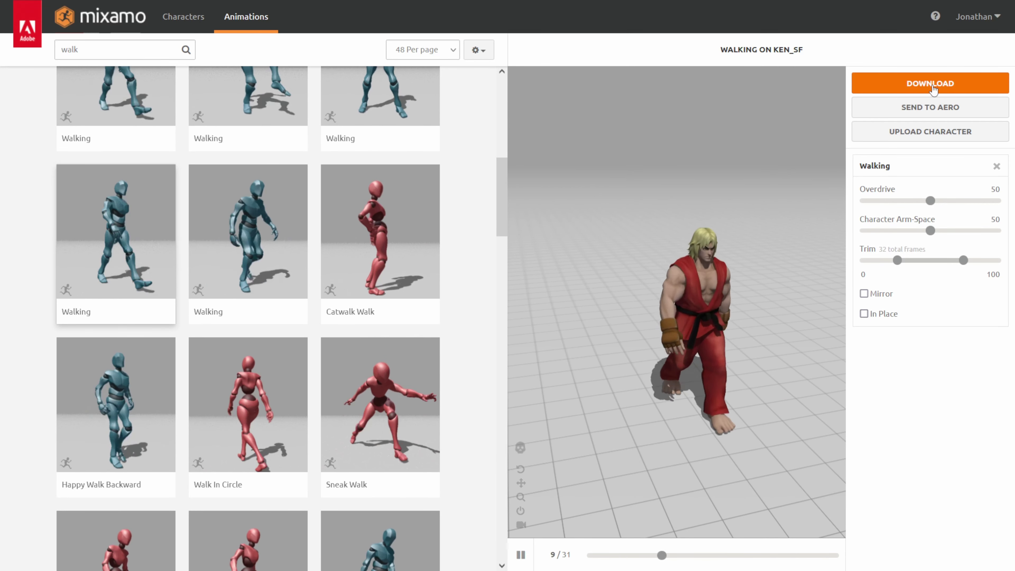
- Replace the search filter with "hurricane kick" and apply the Hurricane Kick animation to the character
{"action": "double_click", "coordinate": [99, 52]}
{"action": "mouse_move", "coordinate": [27, 49]}
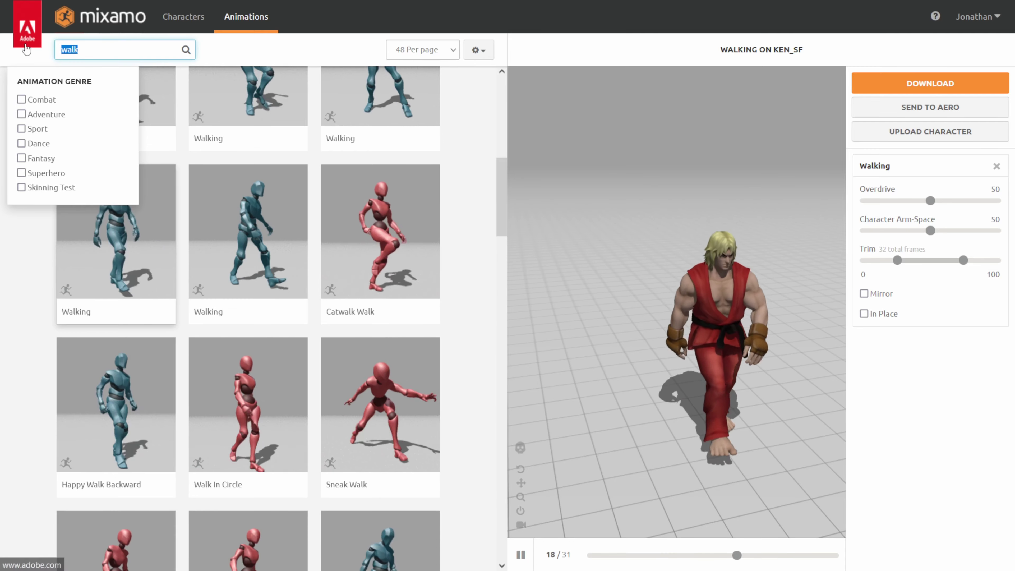
{"action": "key", "text": "BackSpace"}
{"action": "type", "text": "hurricane kick"}
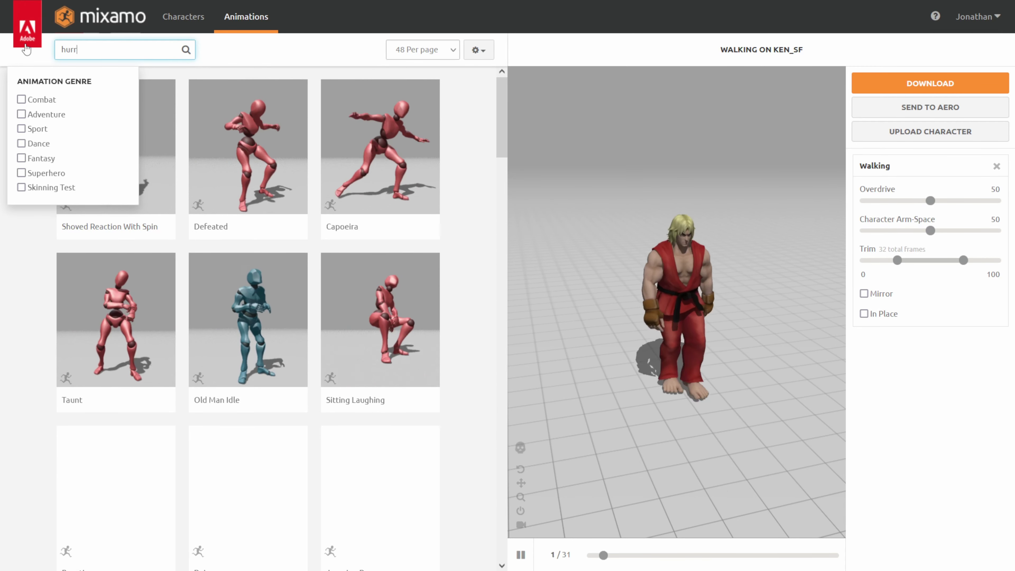
{"action": "key", "text": "Return"}
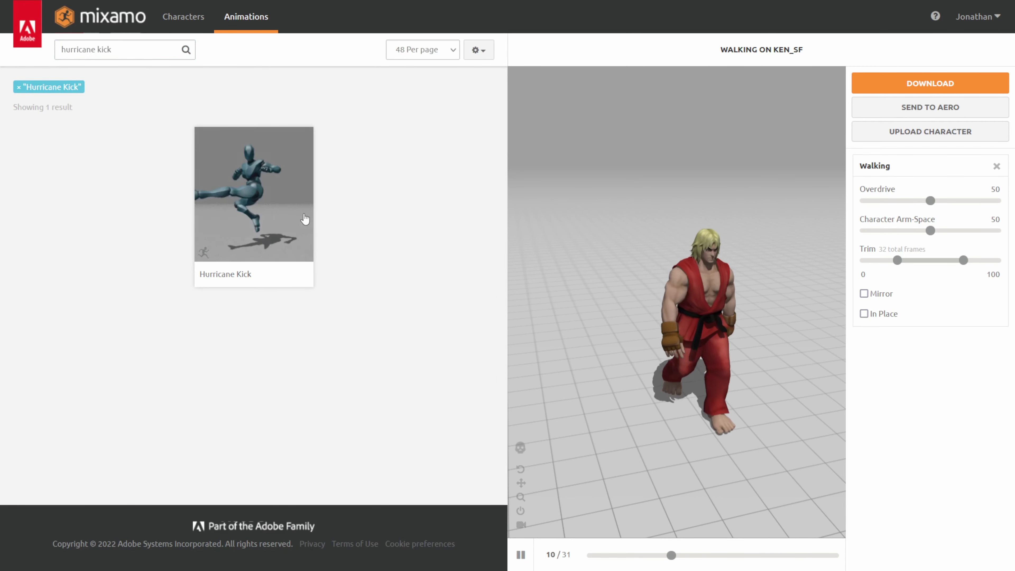
{"action": "left_click", "coordinate": [286, 210]}
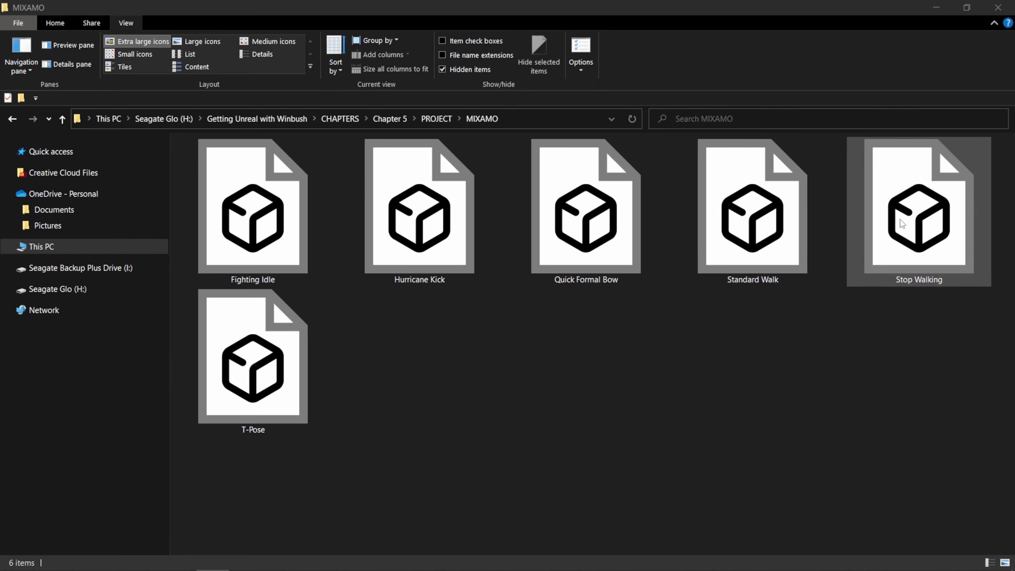
- Open the Day5 Unreal Engine project from its project folder in File Explorer
{"action": "left_click", "coordinate": [495, 389]}
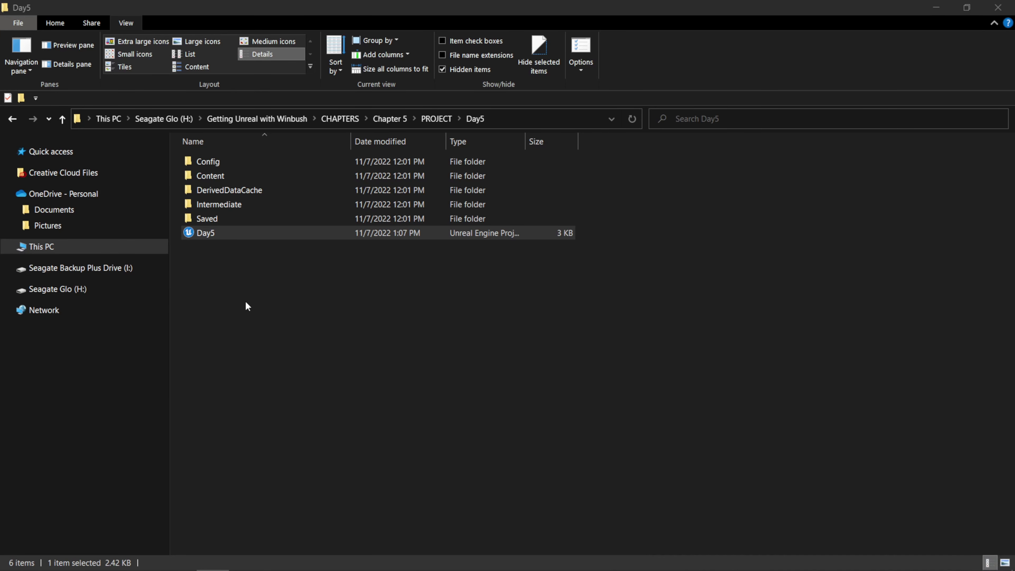
{"action": "double_click", "coordinate": [220, 234]}
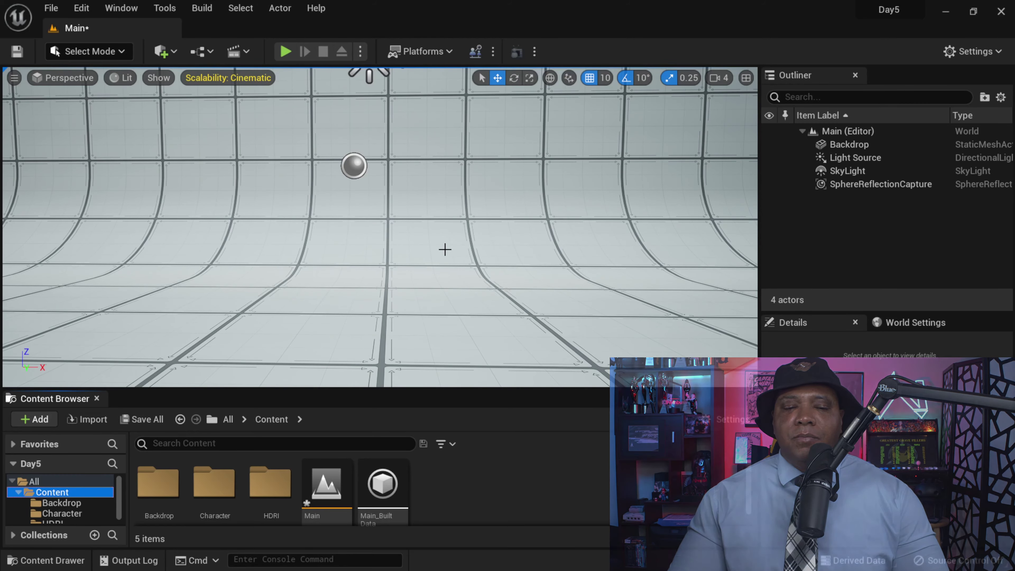
- Select the SkyLight actor and examine its light and cubemap settings alongside the backdrop scene
{"action": "right_click_drag", "start_coordinate": [445, 249], "coordinate": [512, 262]}
{"action": "left_click", "coordinate": [859, 175]}
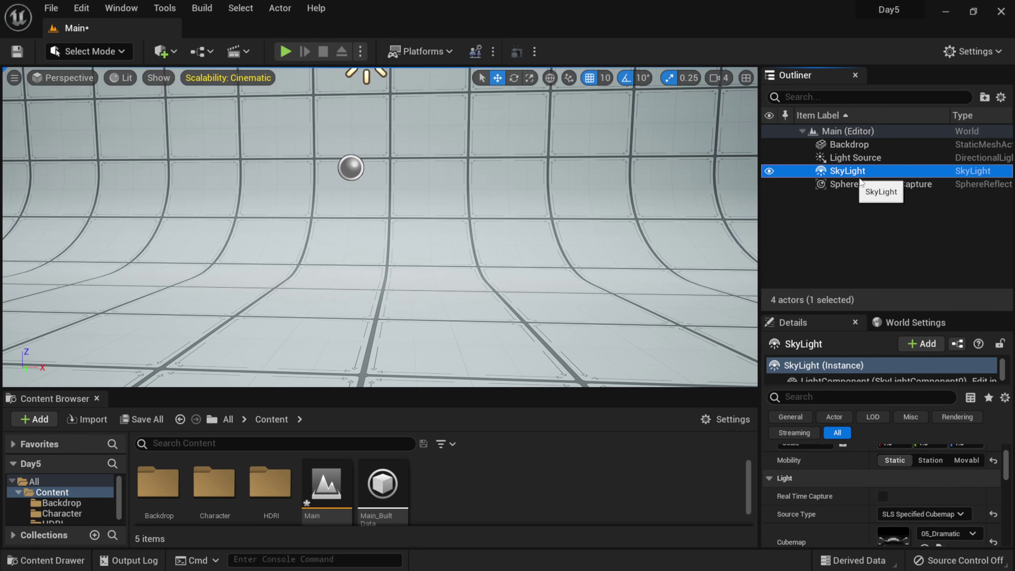
{"action": "left_click_drag", "start_coordinate": [856, 313], "coordinate": [864, 214]}
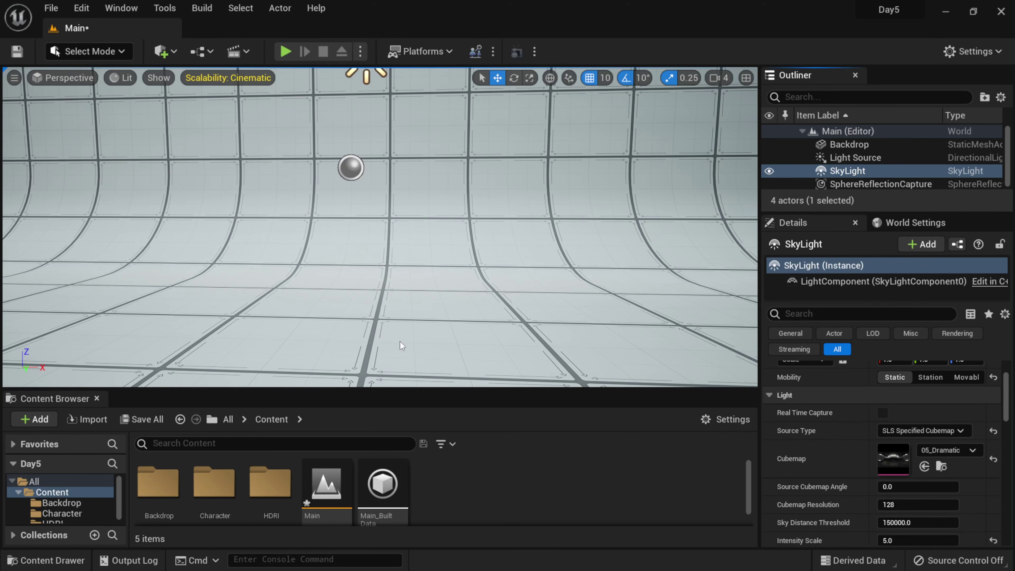
{"action": "right_click_drag", "start_coordinate": [455, 215], "coordinate": [436, 215]}
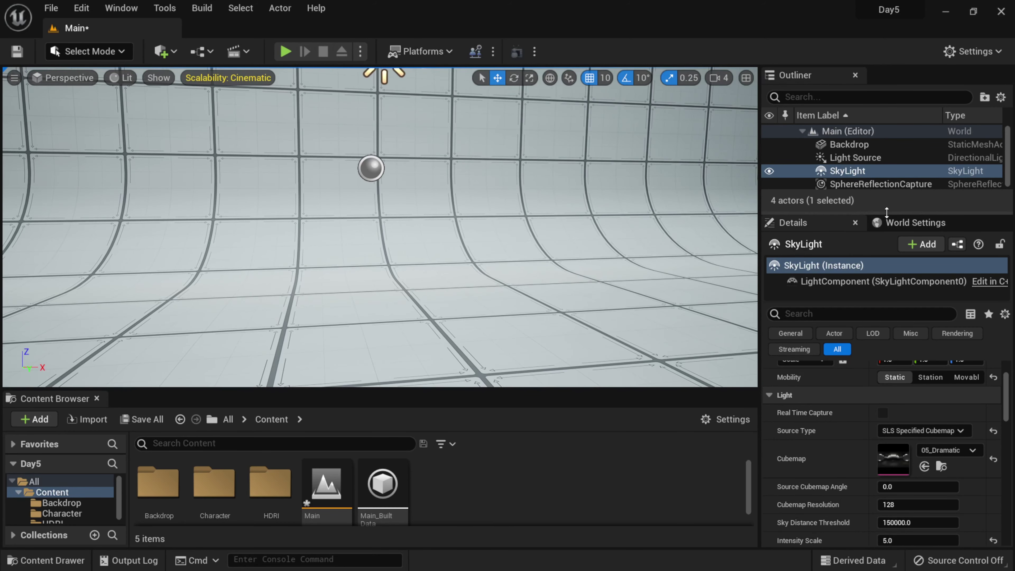
{"action": "left_click_drag", "start_coordinate": [885, 213], "coordinate": [884, 267]}
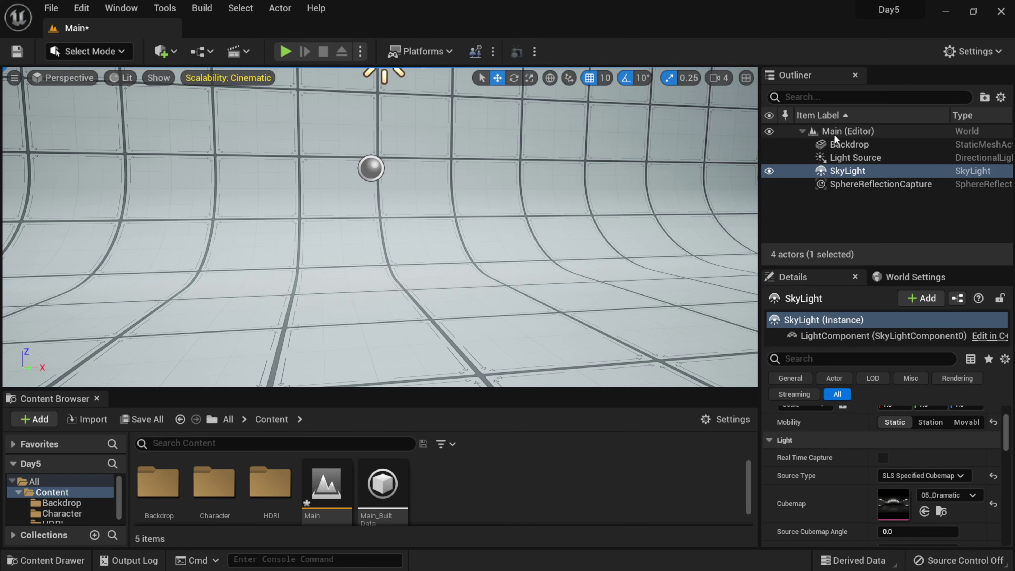
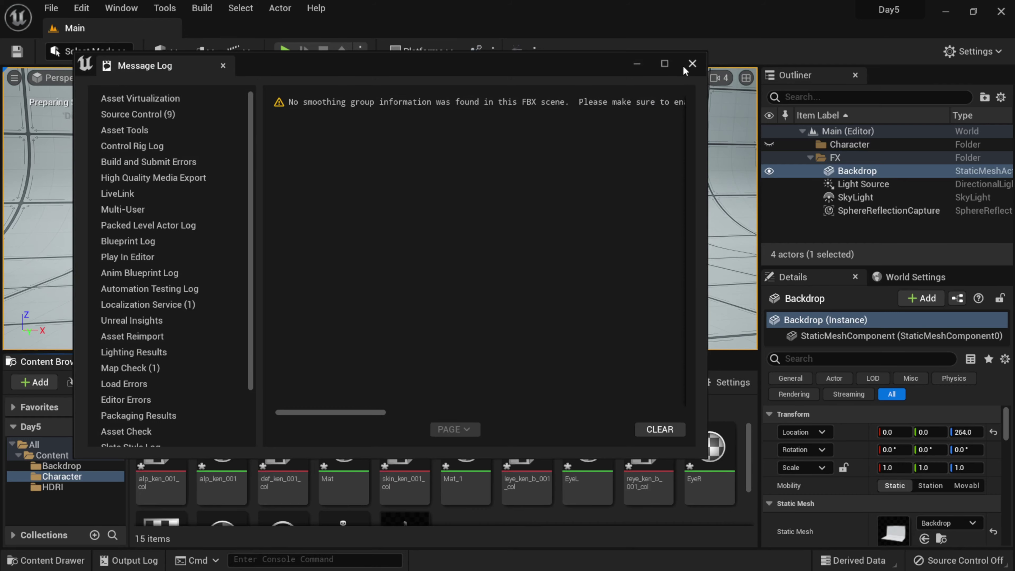
- Dismiss the import message log, place the T-Pose skeletal mesh in the level, and reset its location to 0, 0, 0
{"action": "left_click", "coordinate": [693, 65]}
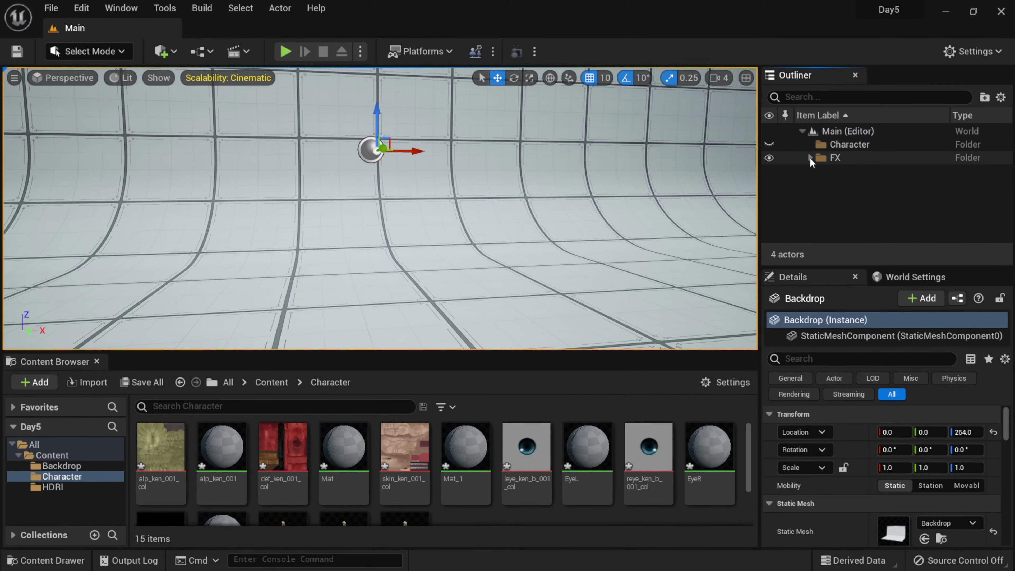
{"action": "left_click_drag", "start_coordinate": [478, 349], "coordinate": [478, 297]}
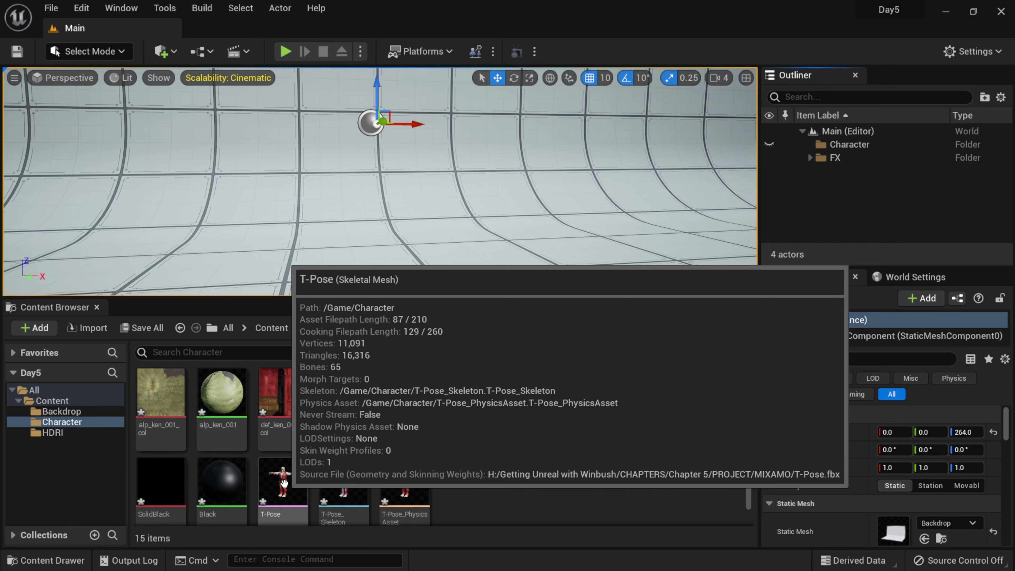
{"action": "left_click_drag", "start_coordinate": [284, 483], "coordinate": [404, 248]}
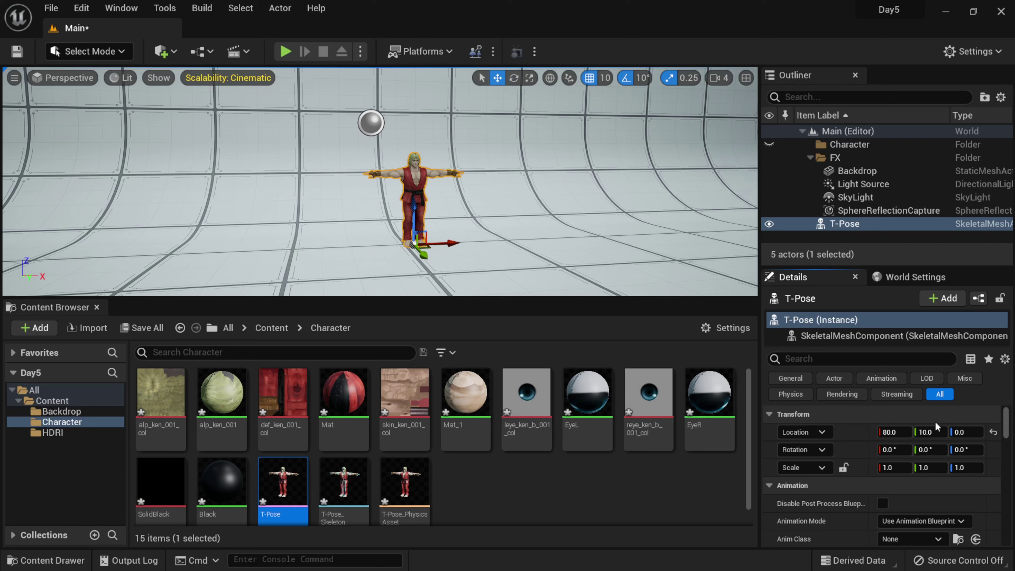
{"action": "left_click", "coordinate": [994, 432]}
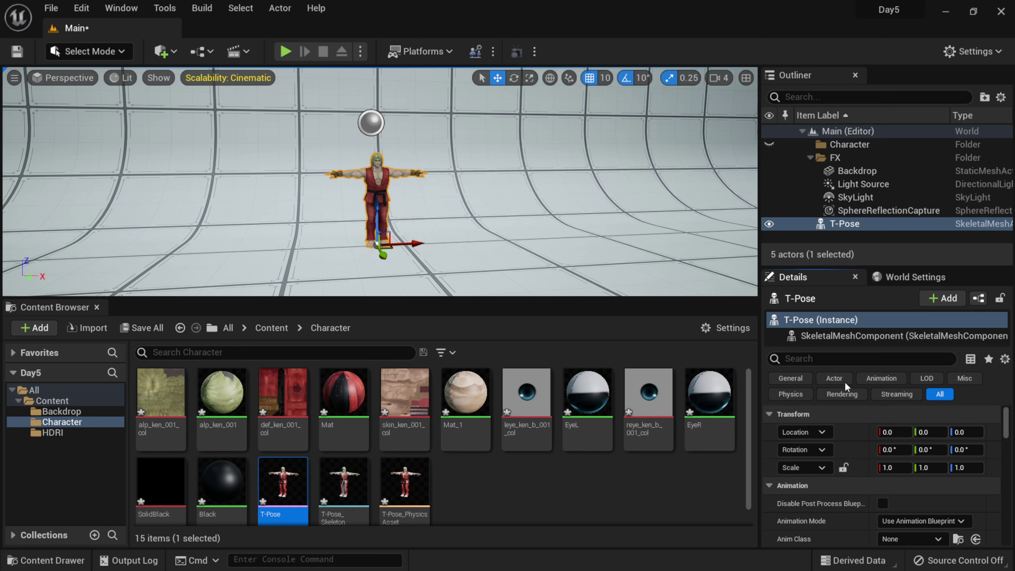
- Move the T-Pose actor into the Outliner's Character folder and frame it in the viewport
{"action": "left_click", "coordinate": [810, 157]}
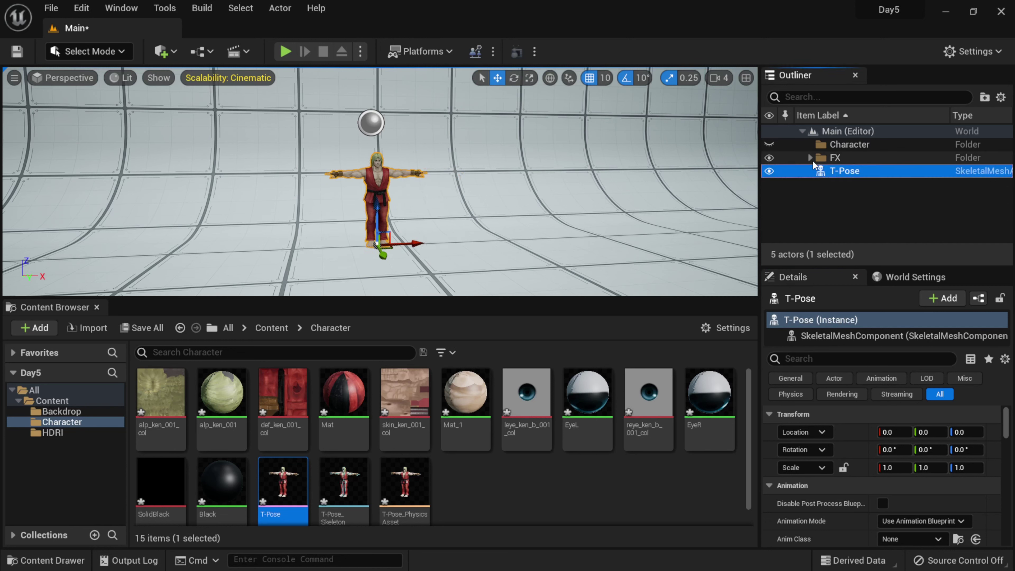
{"action": "left_click_drag", "start_coordinate": [813, 165], "coordinate": [841, 146]}
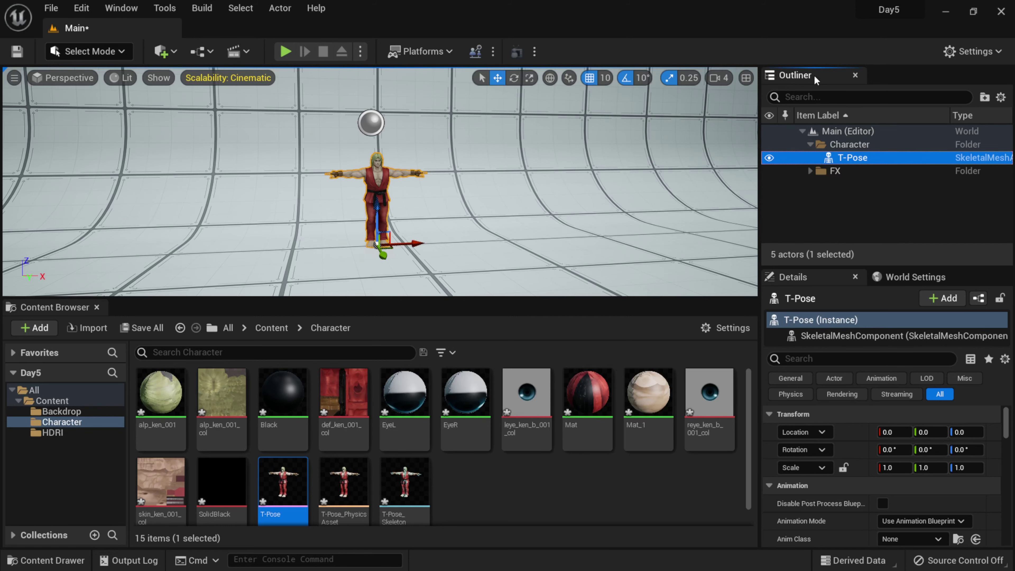
{"action": "double_click", "coordinate": [835, 158]}
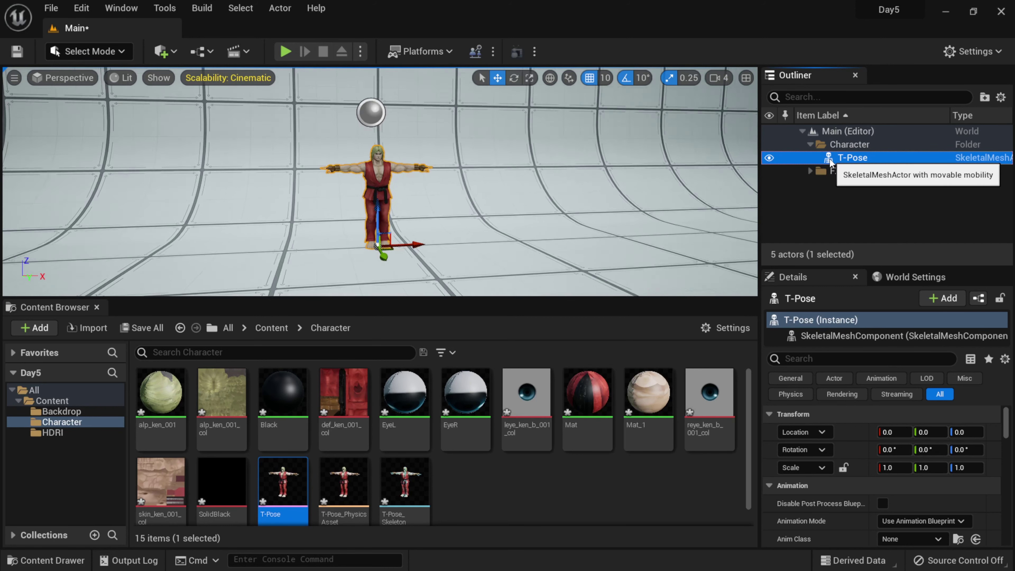
{"action": "left_click_drag", "start_coordinate": [437, 310], "coordinate": [437, 351]}
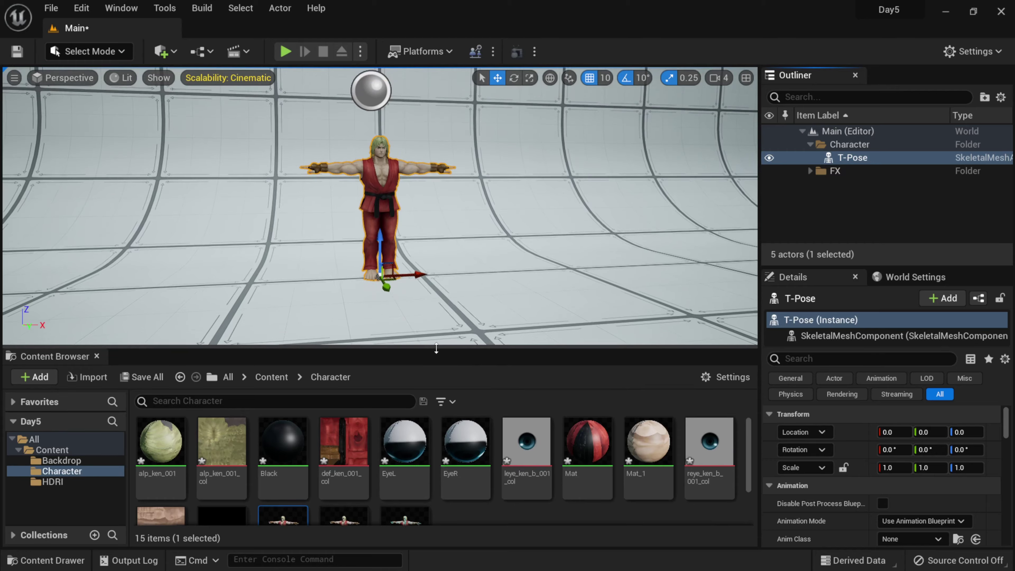
{"action": "scroll", "coordinate": [675, 180], "scroll_direction": "up", "scroll_amount": 1}
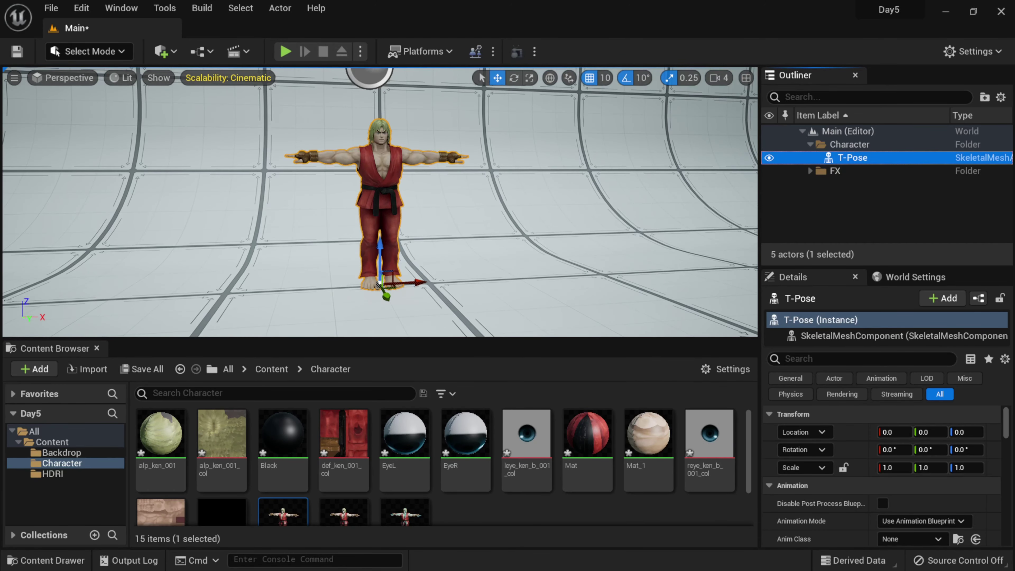
{"action": "left_click_drag", "start_coordinate": [675, 180], "coordinate": [396, 328], "text": "alt"}
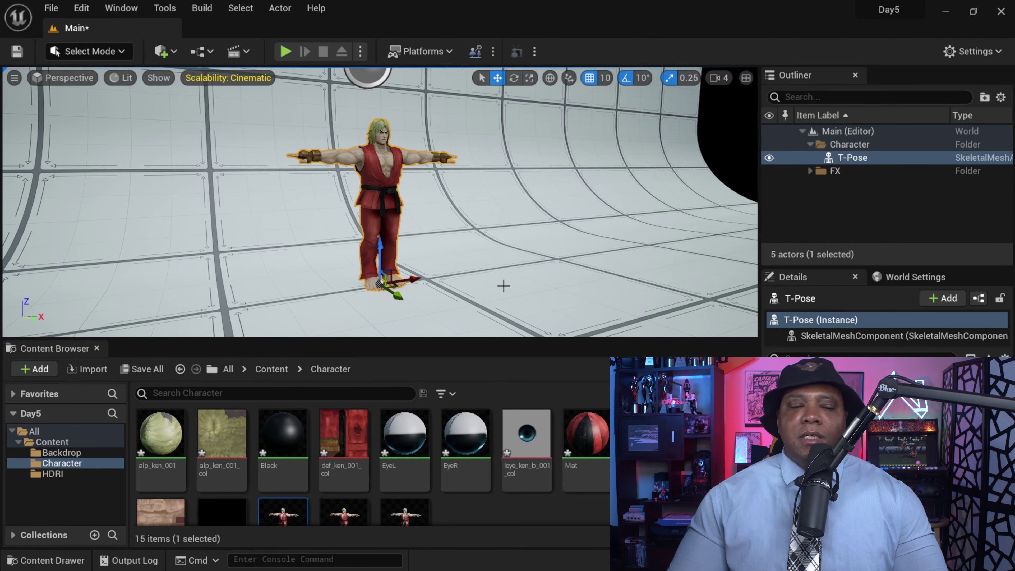
- Switch to File Explorer and bring Fighting Idle, Hurricane Kick, Quick Formal Bow, Standard Walk and Stop Walking into the project's Character folder for import
{"action": "key", "text": "super"}
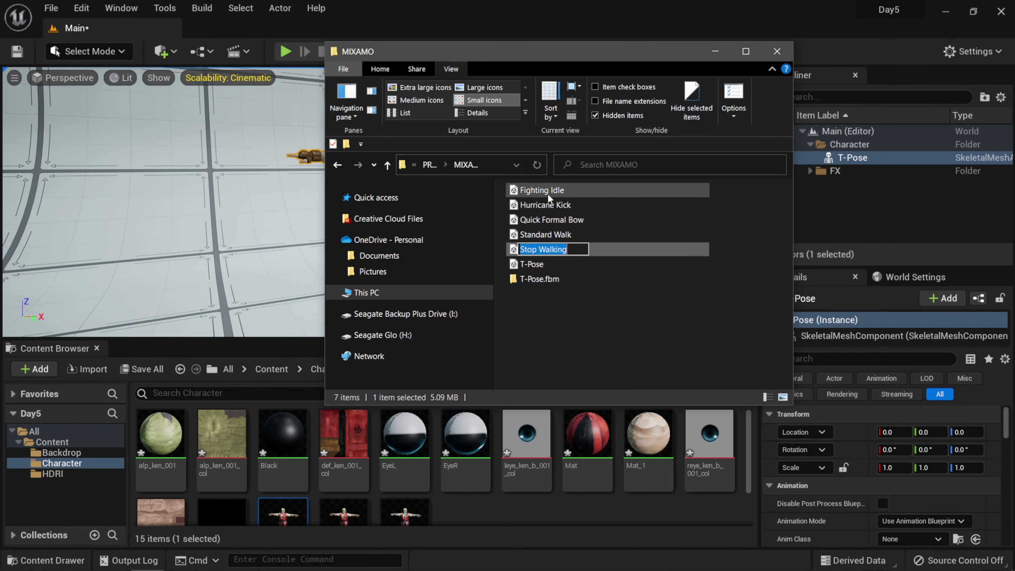
{"action": "left_click", "coordinate": [548, 191], "text": "shift"}
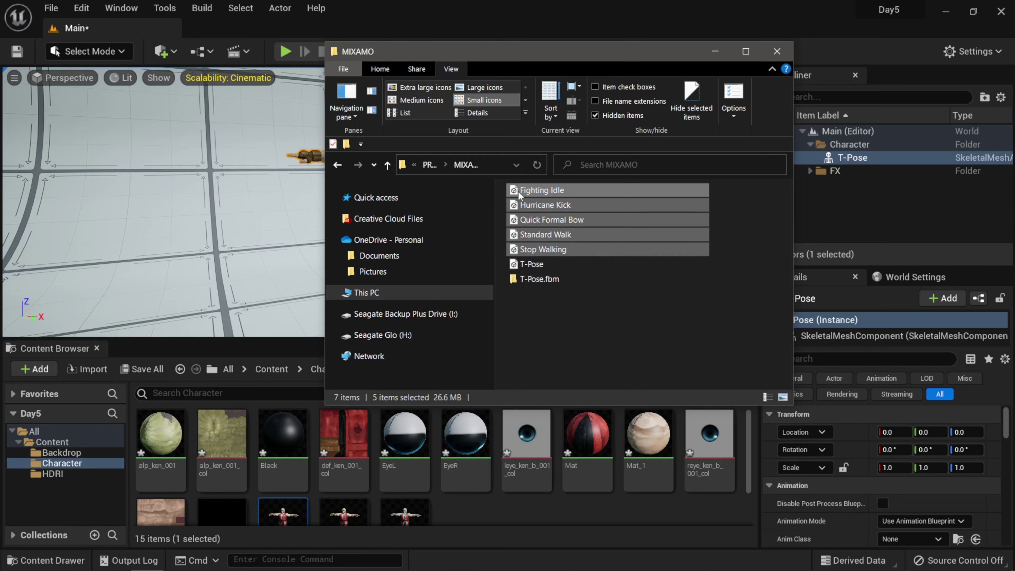
{"action": "left_click_drag", "start_coordinate": [539, 196], "coordinate": [554, 472]}
{"action": "left_click_drag", "start_coordinate": [518, 506], "coordinate": [518, 505]}
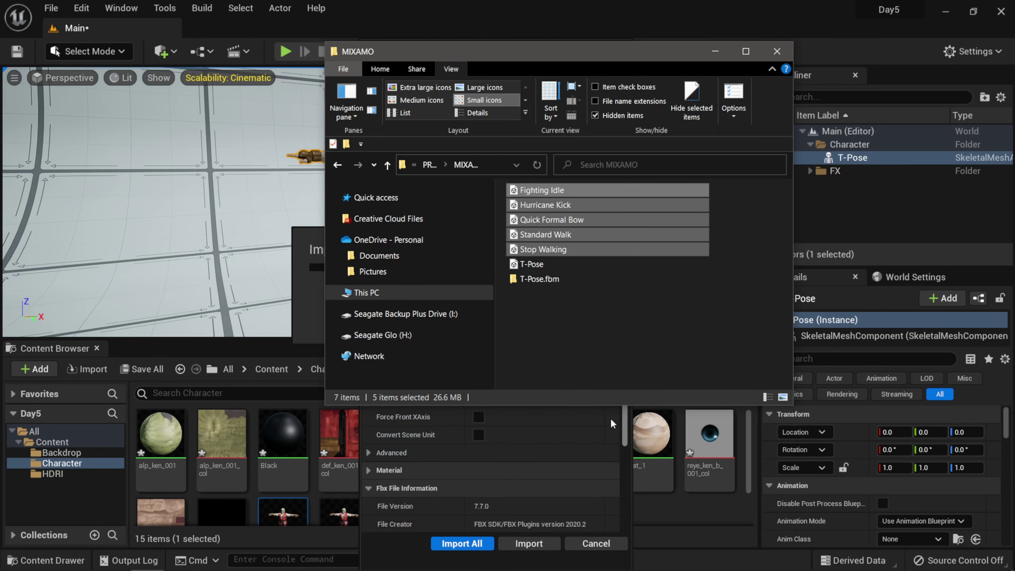
- Minimize File Explorer and assign T-Pose_Skeleton as the skeleton in the Fighting_Idle FBX import options
{"action": "left_click", "coordinate": [710, 56]}
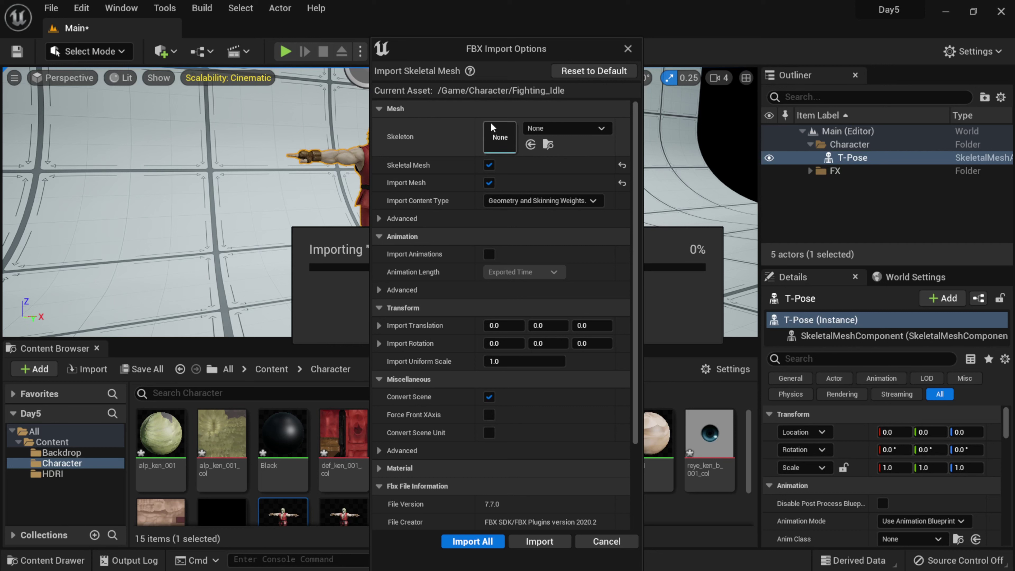
{"action": "left_click", "coordinate": [566, 128]}
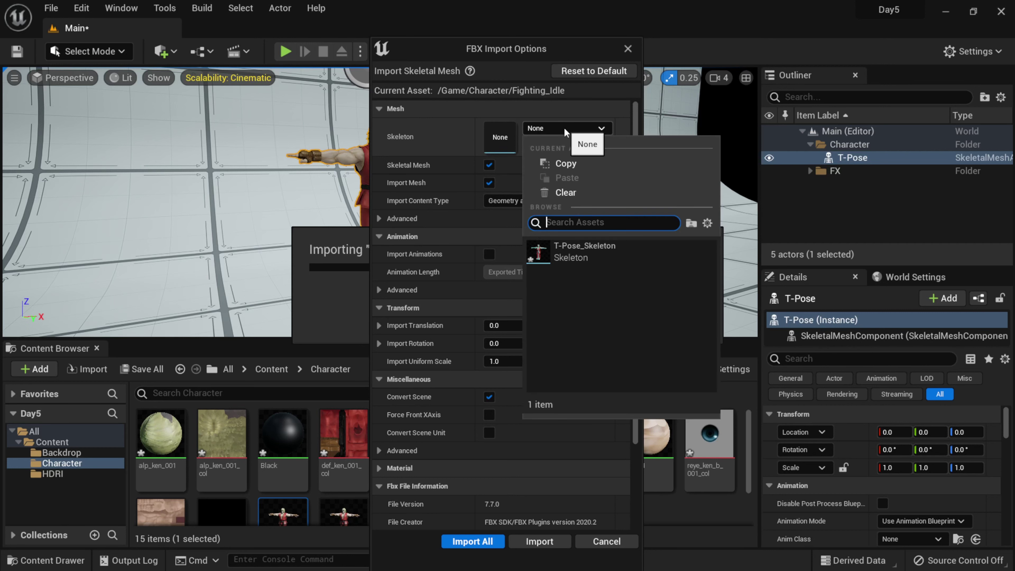
{"action": "left_click", "coordinate": [574, 254]}
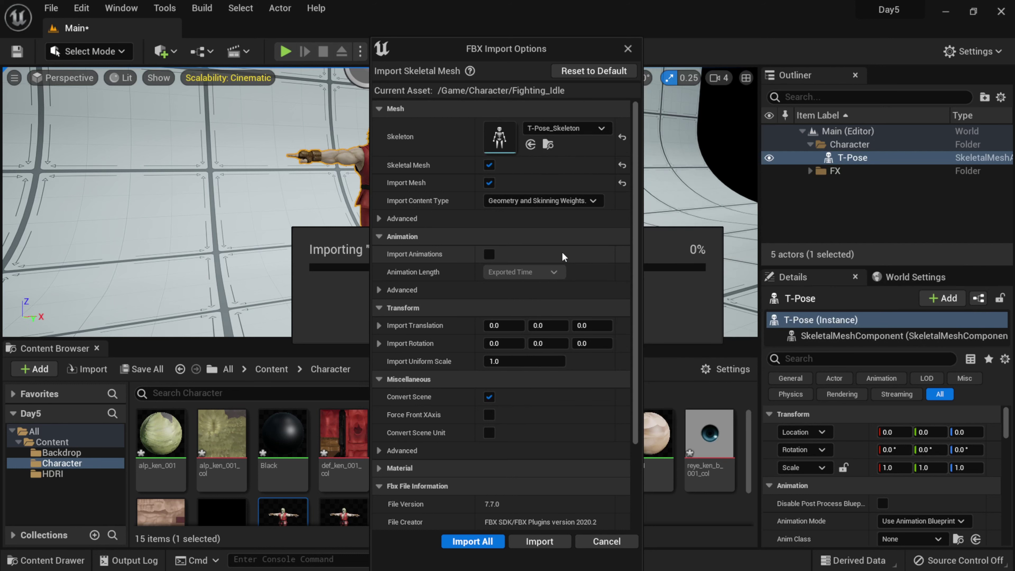
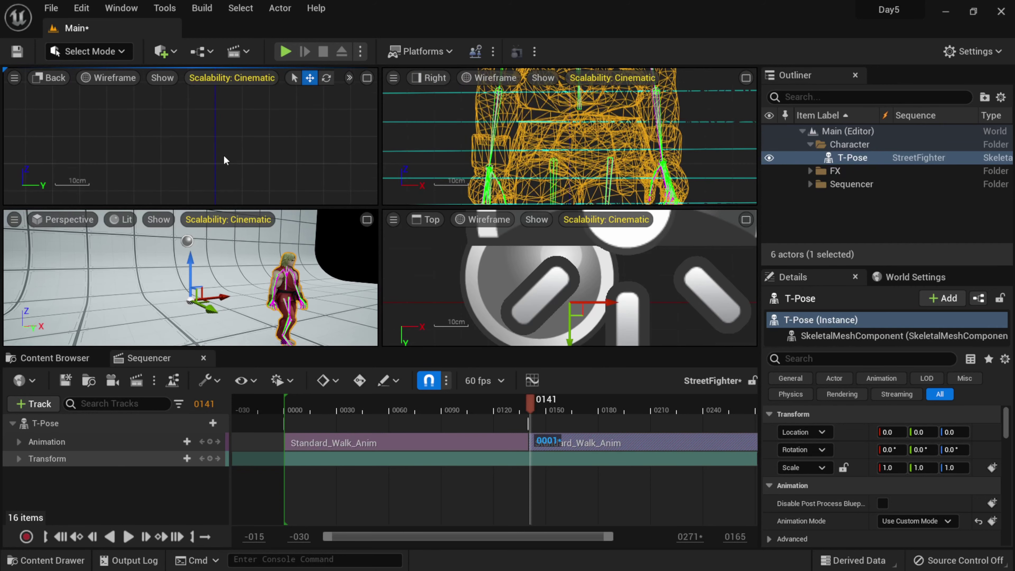
- Examine the T-Pose character from the side in the Back wireframe view at frame 141
{"action": "scroll", "coordinate": [274, 152], "scroll_direction": "down", "scroll_amount": 3}
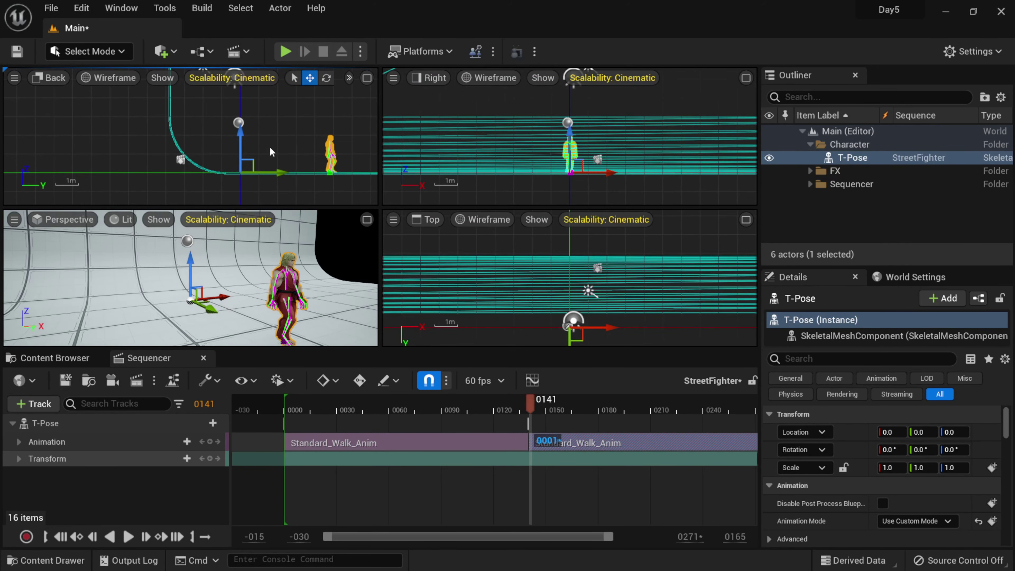
{"action": "right_click_drag", "start_coordinate": [269, 152], "coordinate": [204, 145]}
{"action": "scroll", "coordinate": [162, 138], "scroll_direction": "up", "scroll_amount": 5}
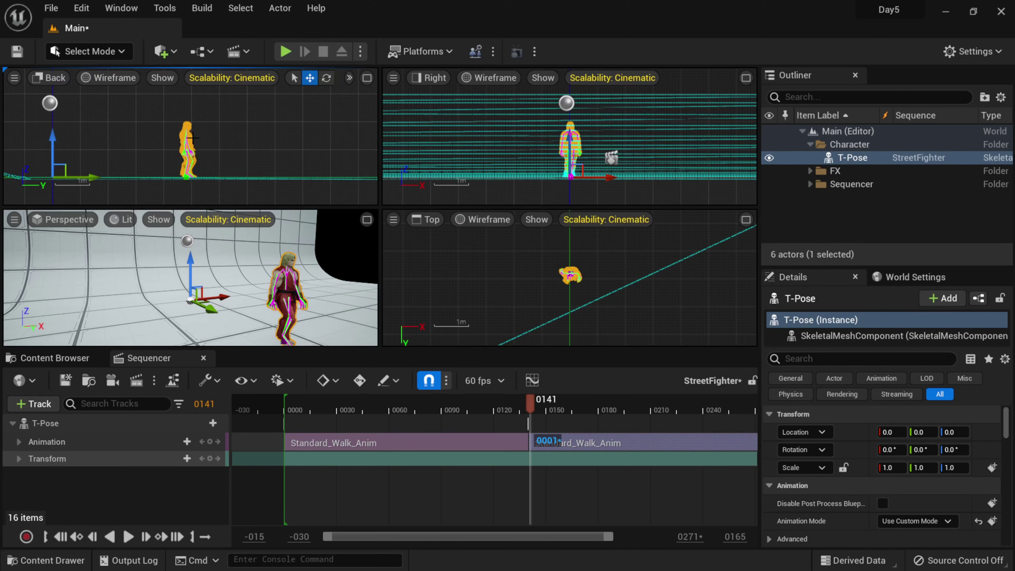
{"action": "scroll", "coordinate": [168, 140], "scroll_direction": "up", "scroll_amount": 4}
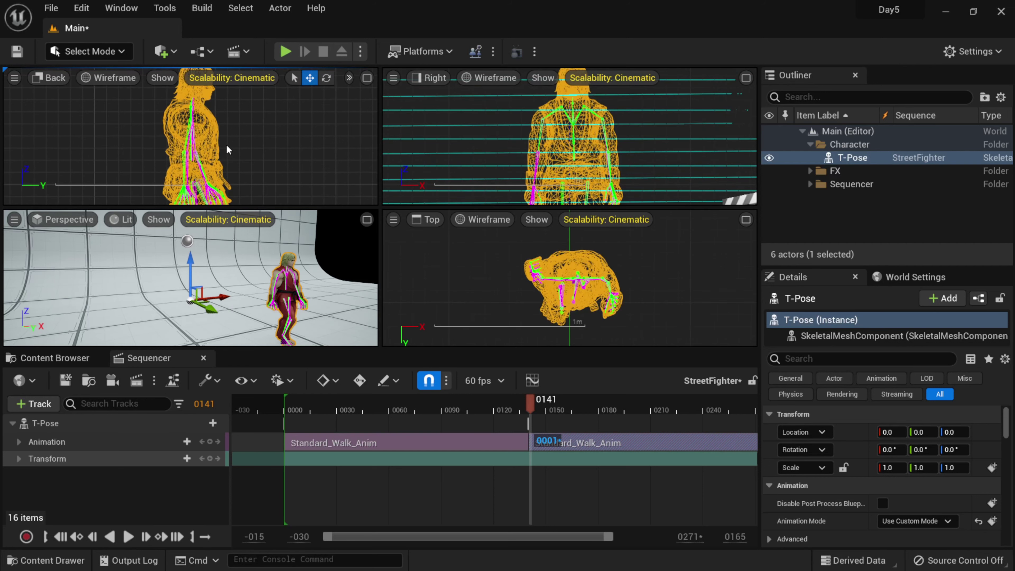
{"action": "scroll", "coordinate": [225, 147], "scroll_direction": "down", "scroll_amount": 1}
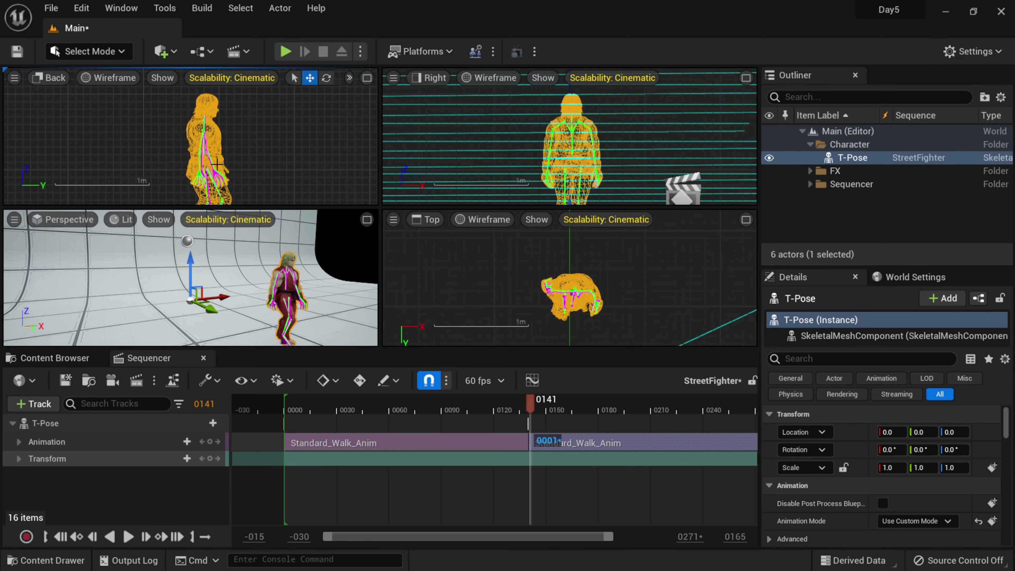
- Maximize the perspective view and play back the two consecutive Standard_Walk_Anim clips
{"action": "left_click_drag", "start_coordinate": [529, 401], "coordinate": [357, 401]}
{"action": "left_click", "coordinate": [367, 220]}
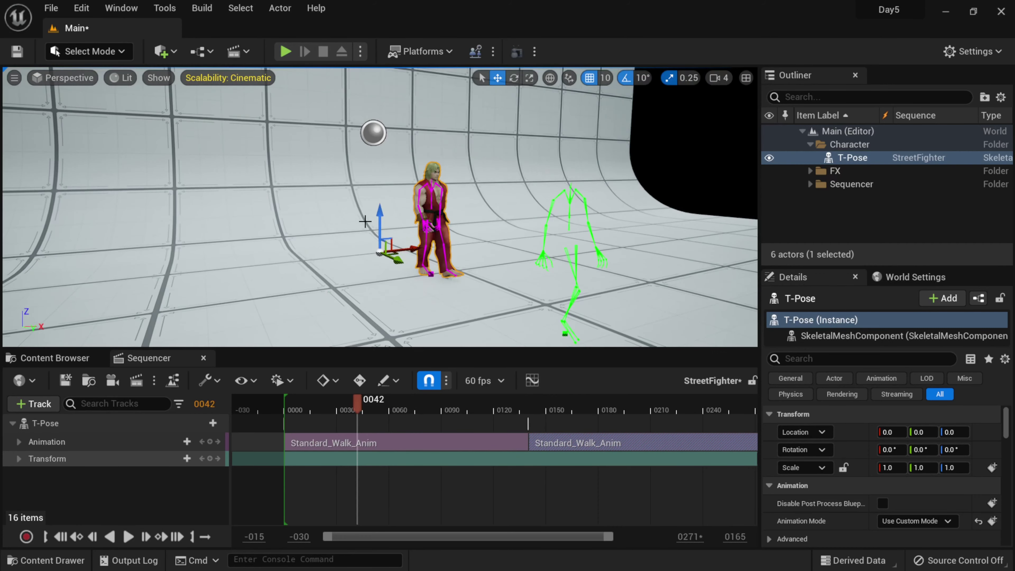
{"action": "left_click", "coordinate": [127, 537]}
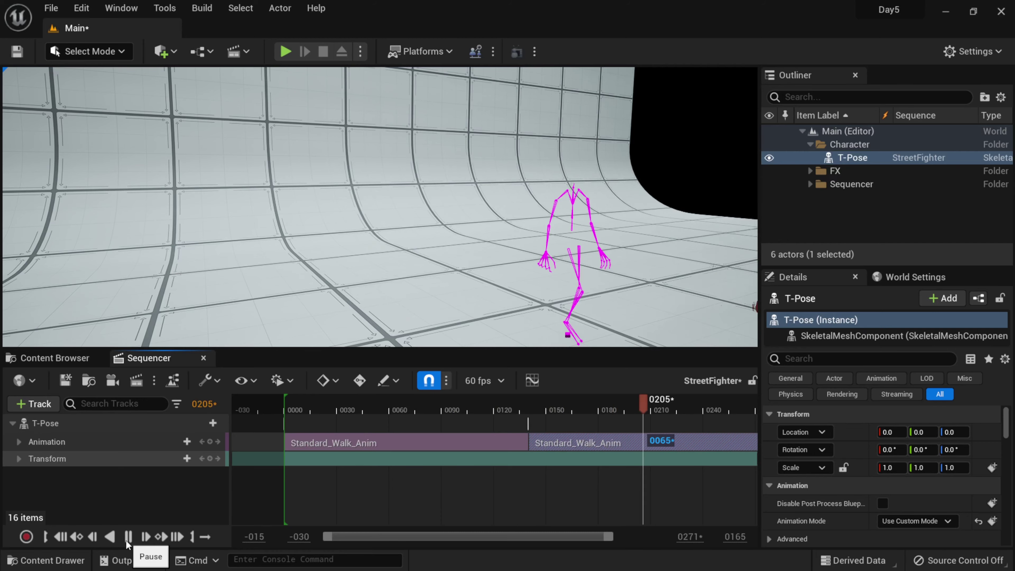
{"action": "left_click", "coordinate": [127, 538]}
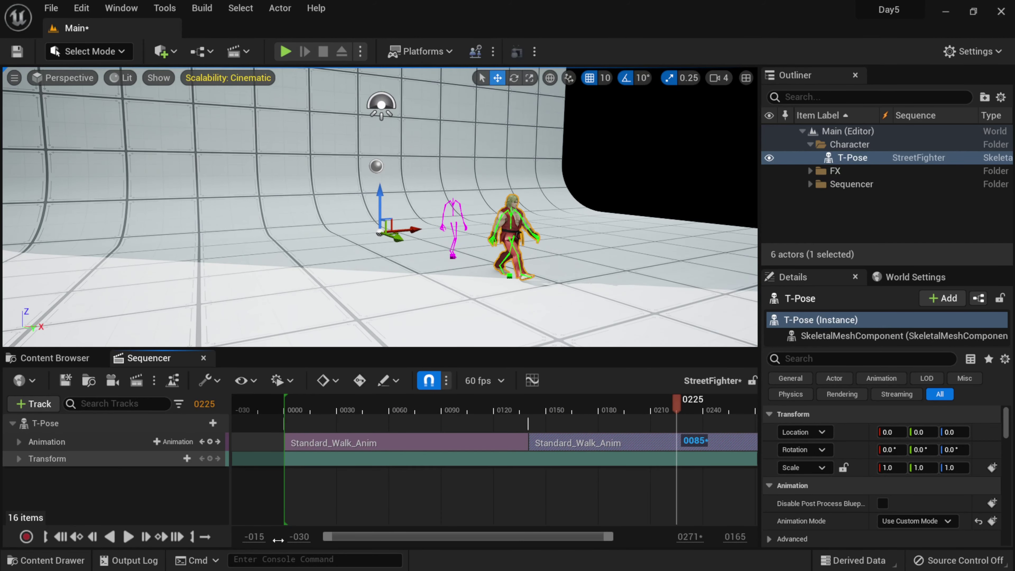
{"action": "left_click", "coordinate": [79, 537]}
{"action": "left_click", "coordinate": [128, 537]}
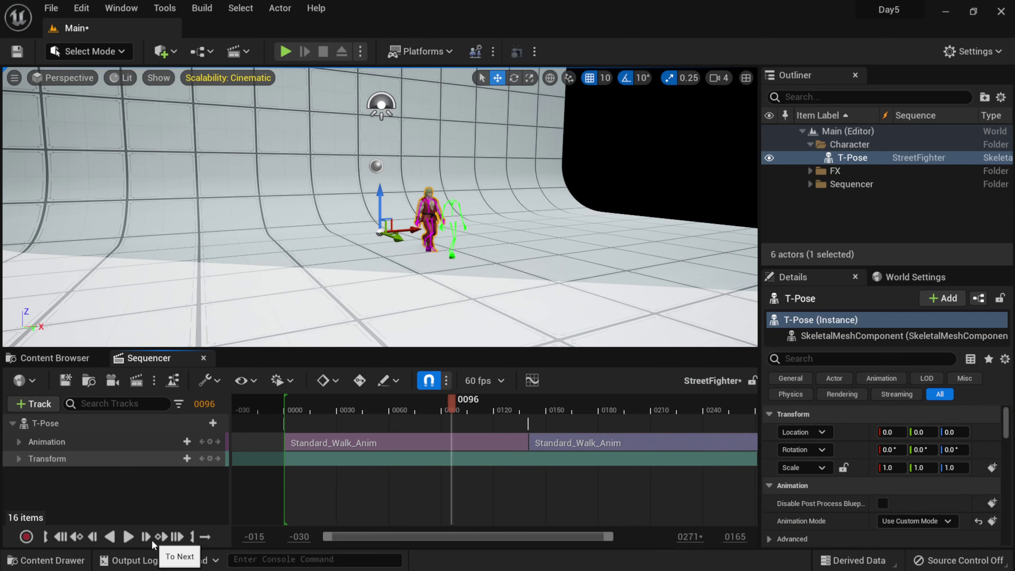
- Widen the timeline range to frame 521, extend the sequence end to about frame 465, and save the StreetFighter sequence
{"action": "left_click_drag", "start_coordinate": [611, 536], "coordinate": [691, 538]}
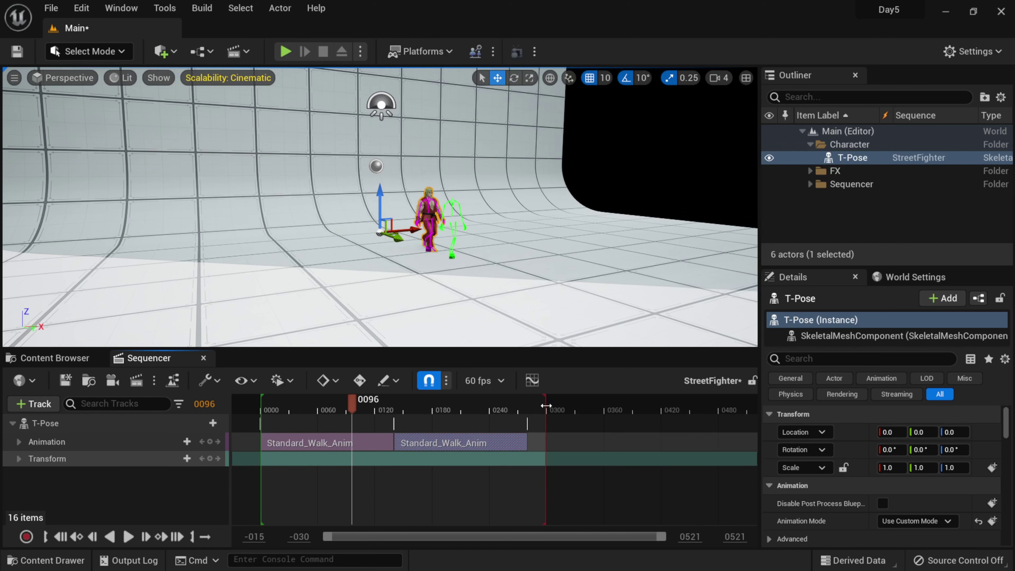
{"action": "left_click_drag", "start_coordinate": [547, 406], "coordinate": [708, 412]}
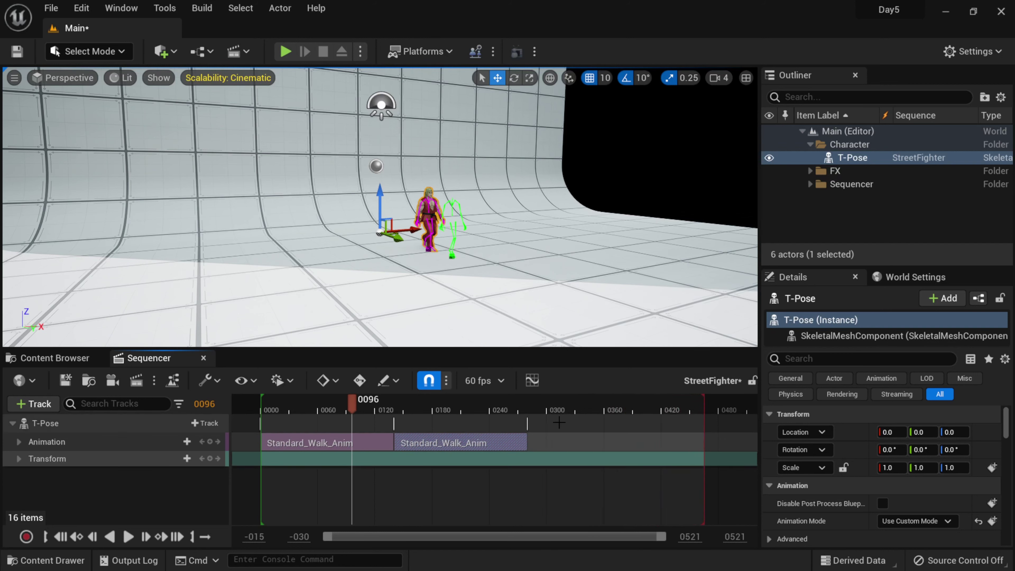
{"action": "left_click_drag", "start_coordinate": [473, 415], "coordinate": [539, 404]}
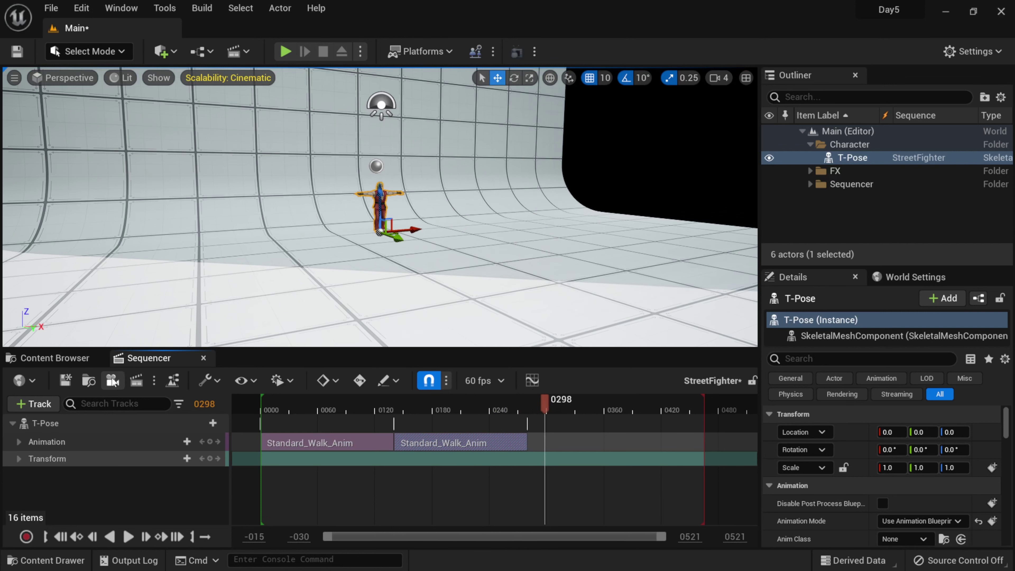
{"action": "left_click", "coordinate": [65, 380]}
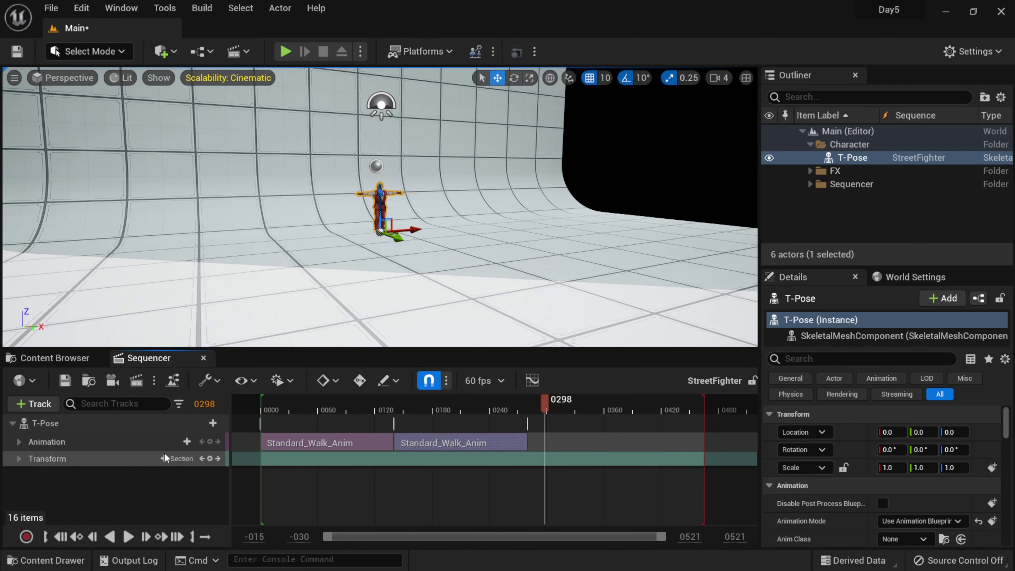
- Add the Stop_Walking_Anim clip to the T-Pose's Animation track at frame 298
{"action": "left_click", "coordinate": [59, 441]}
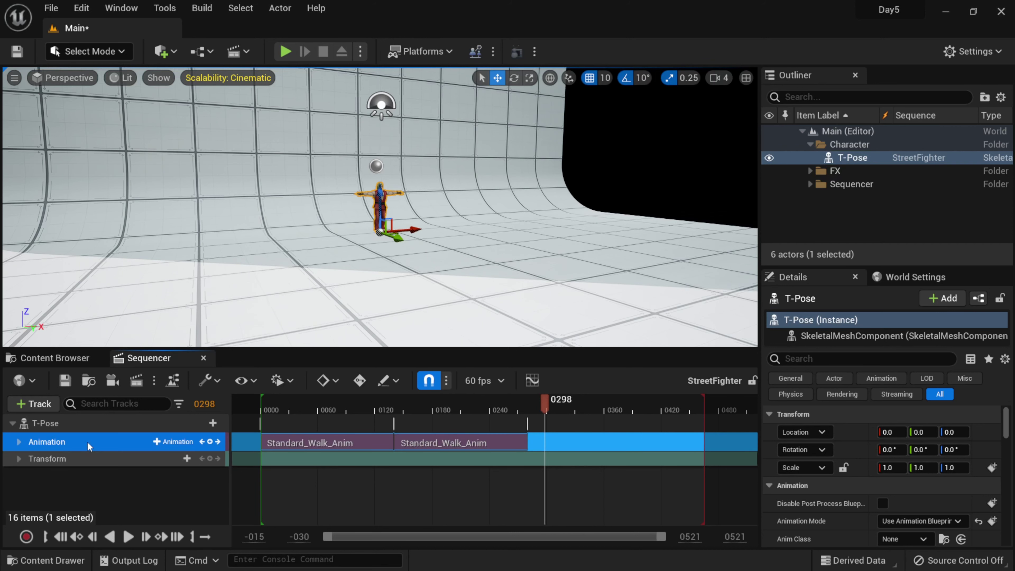
{"action": "left_click", "coordinate": [172, 441]}
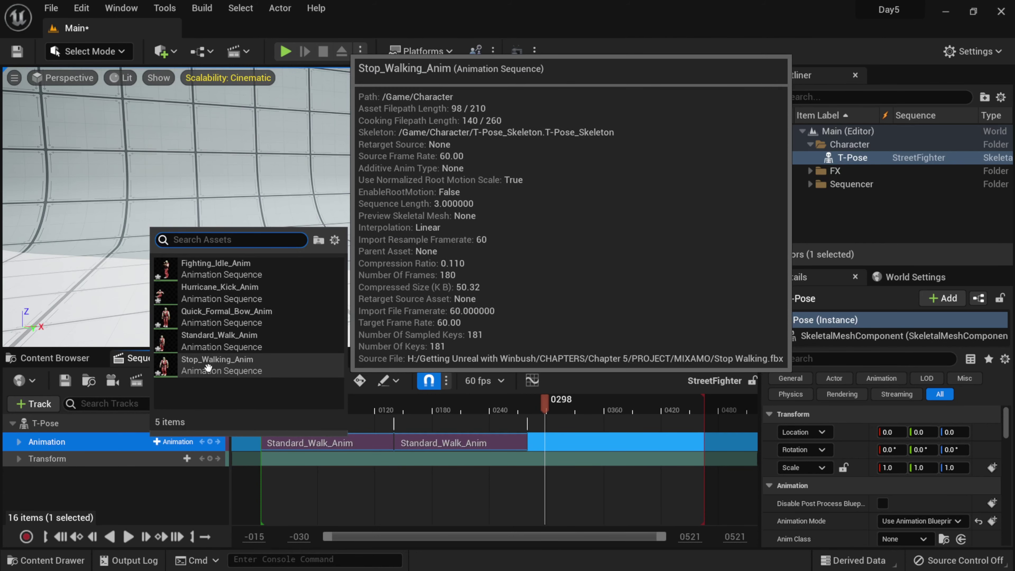
{"action": "left_click", "coordinate": [208, 367]}
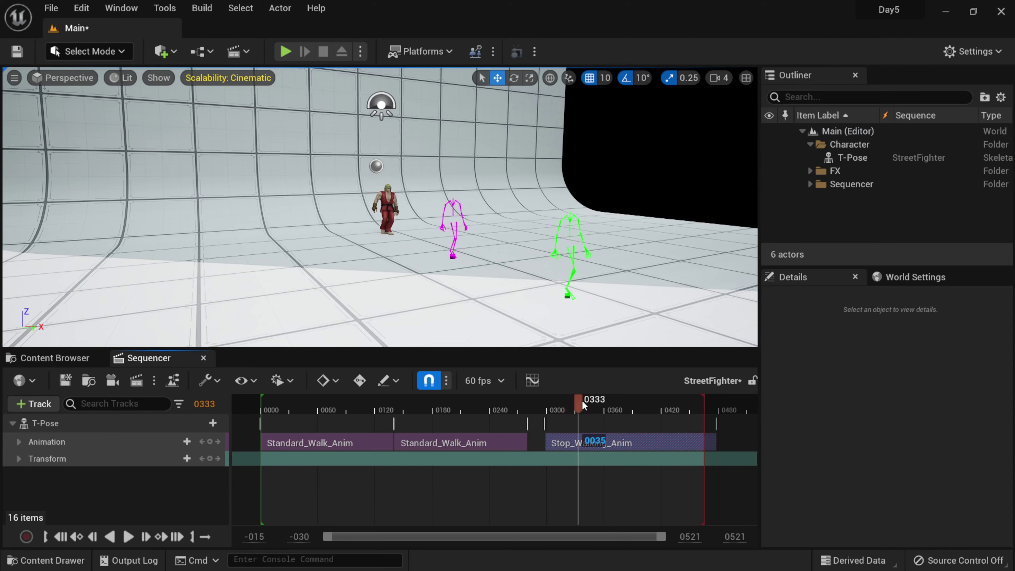
- Frame the T-Pose actor in the viewport and play the Stop_Walking_Anim clip from its start
{"action": "left_click_drag", "start_coordinate": [620, 410], "coordinate": [580, 404]}
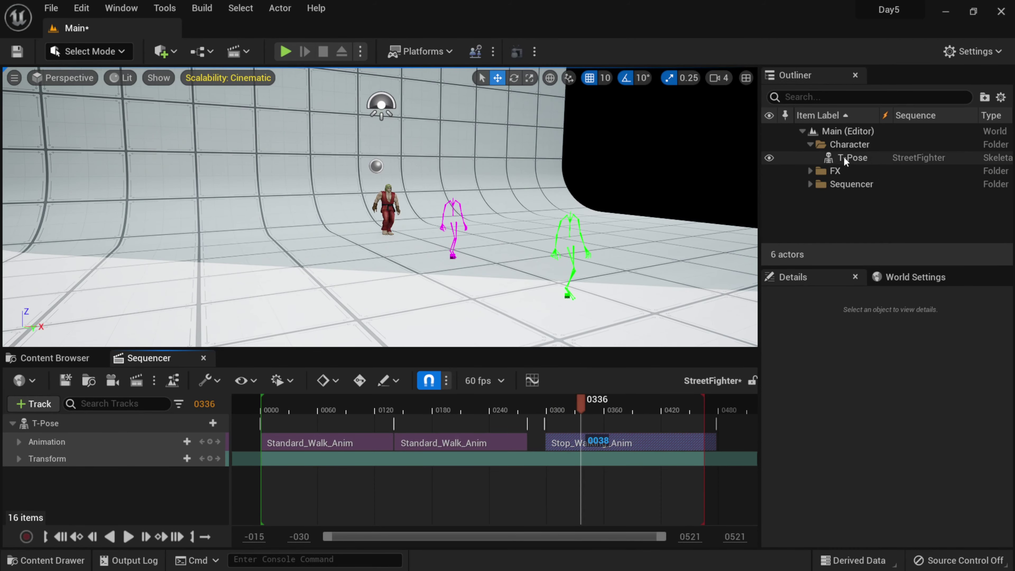
{"action": "left_click", "coordinate": [795, 159]}
{"action": "double_click", "coordinate": [843, 160]}
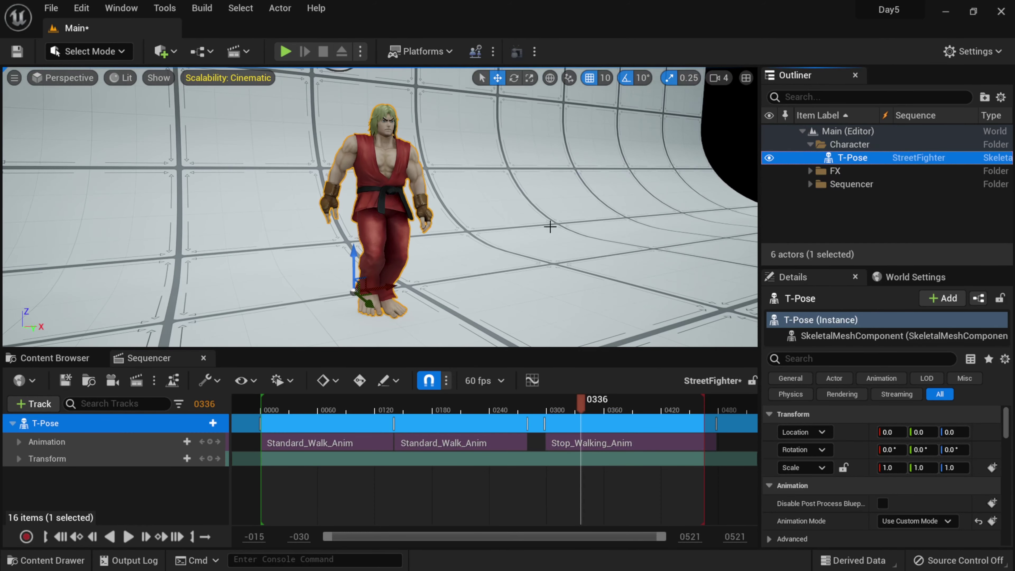
{"action": "scroll", "coordinate": [450, 245], "scroll_direction": "down", "scroll_amount": 5}
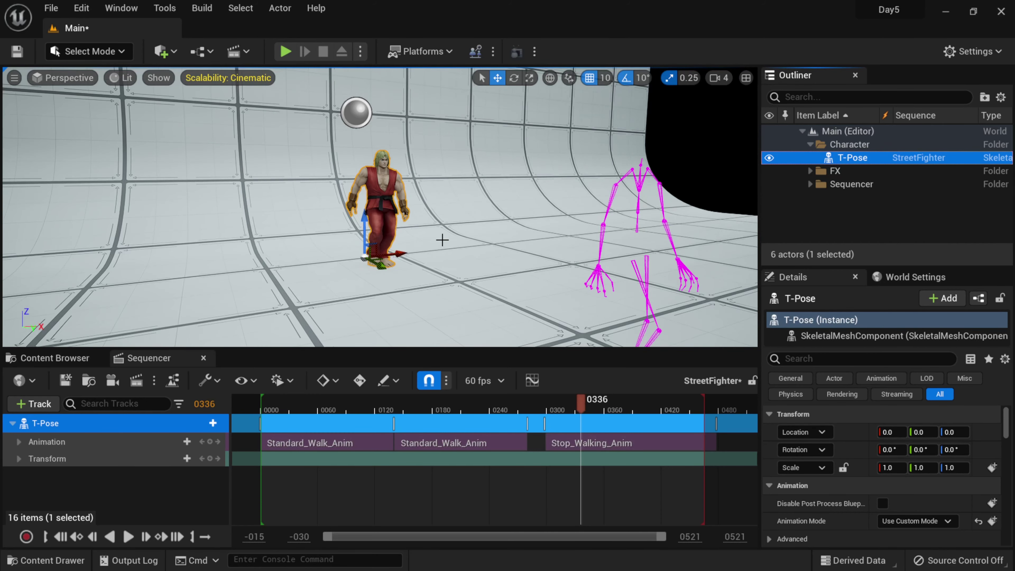
{"action": "left_click_drag", "start_coordinate": [581, 400], "coordinate": [547, 396]}
{"action": "left_click", "coordinate": [128, 537]}
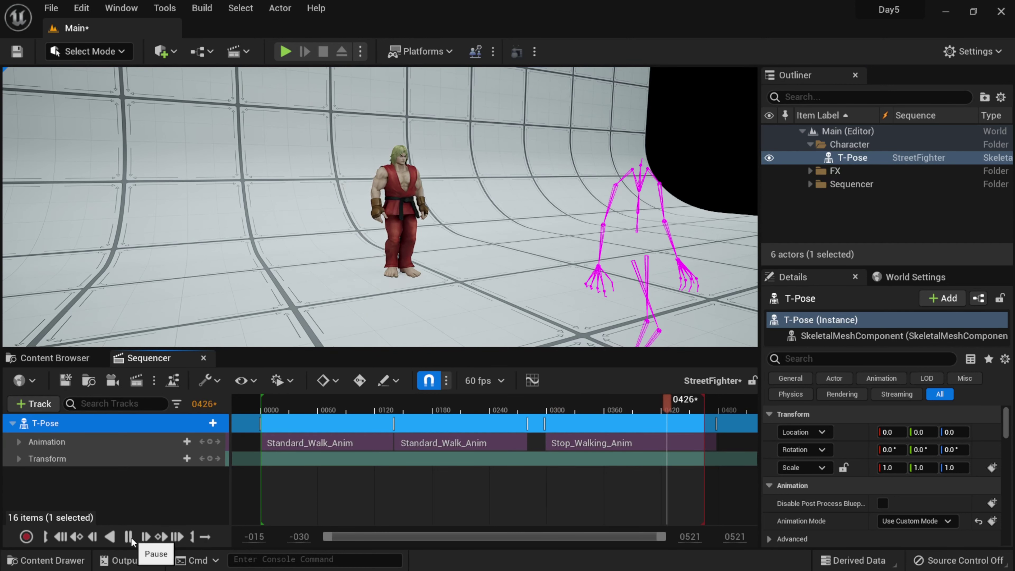
{"action": "left_click", "coordinate": [128, 537]}
- Compare the character's pose and position near the end of the second walk clip with the start of Stop_Walking_Anim
{"action": "left_click_drag", "start_coordinate": [610, 403], "coordinate": [518, 413]}
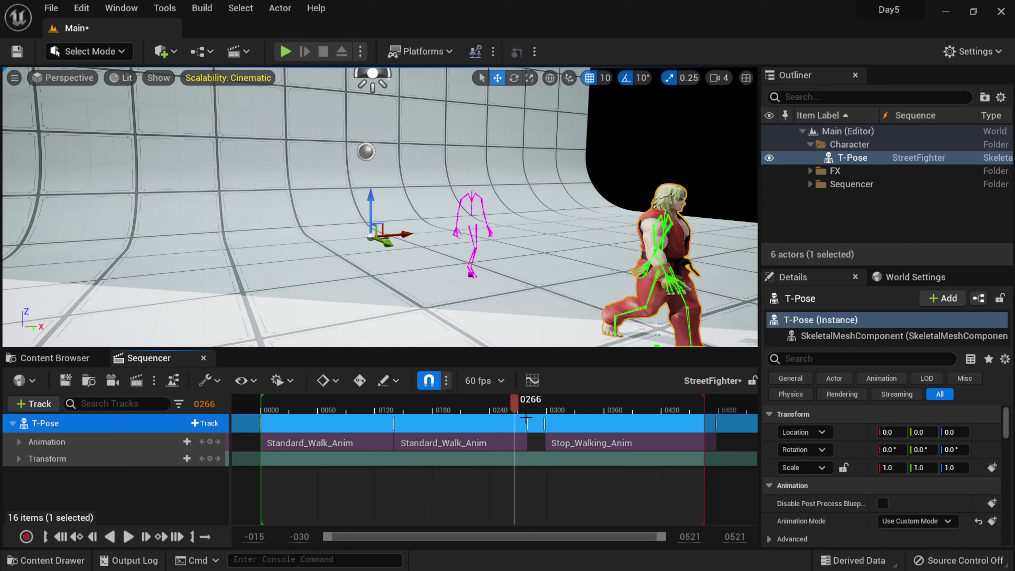
{"action": "left_click", "coordinate": [546, 399]}
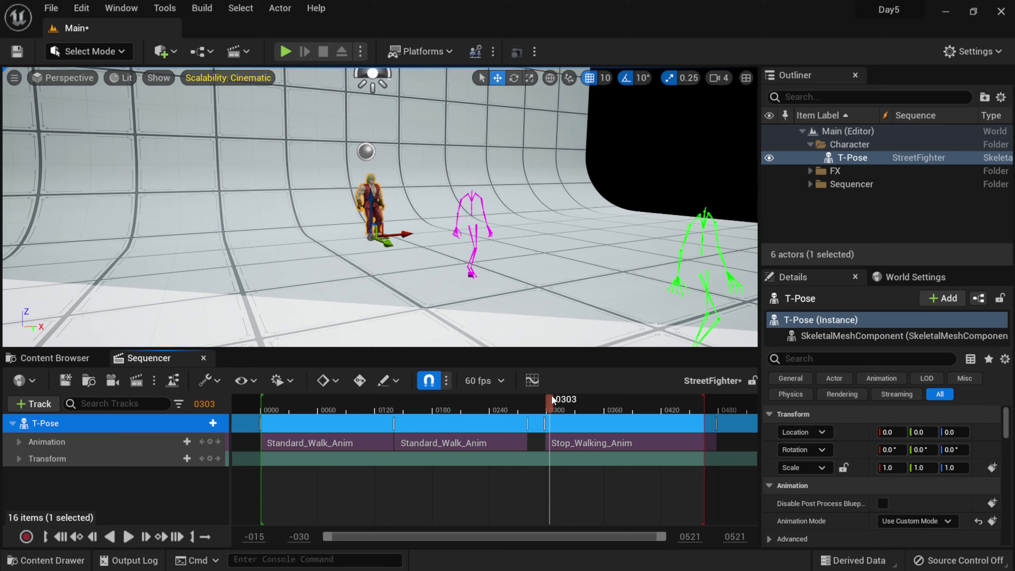
{"action": "right_click_drag", "start_coordinate": [532, 343], "coordinate": [595, 340]}
{"action": "mouse_move", "coordinate": [548, 402]}
{"action": "left_mouse_down"}
{"action": "mouse_move", "coordinate": [595, 398]}
{"action": "mouse_move", "coordinate": [546, 400]}
{"action": "mouse_move", "coordinate": [557, 391]}
{"action": "left_mouse_up"}
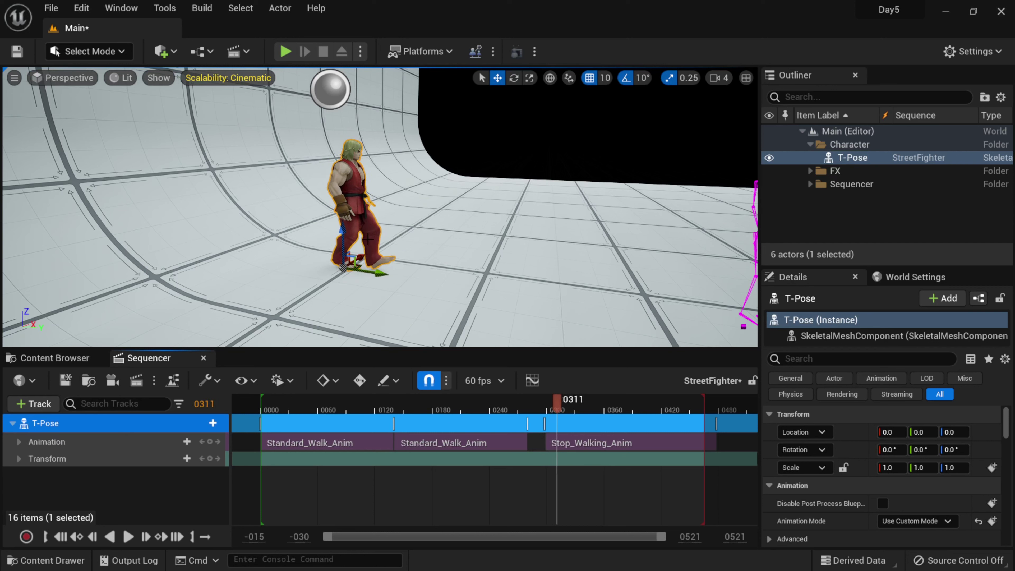
{"action": "left_click_drag", "start_coordinate": [556, 401], "coordinate": [494, 400]}
{"action": "right_click_drag", "start_coordinate": [549, 240], "coordinate": [498, 396]}
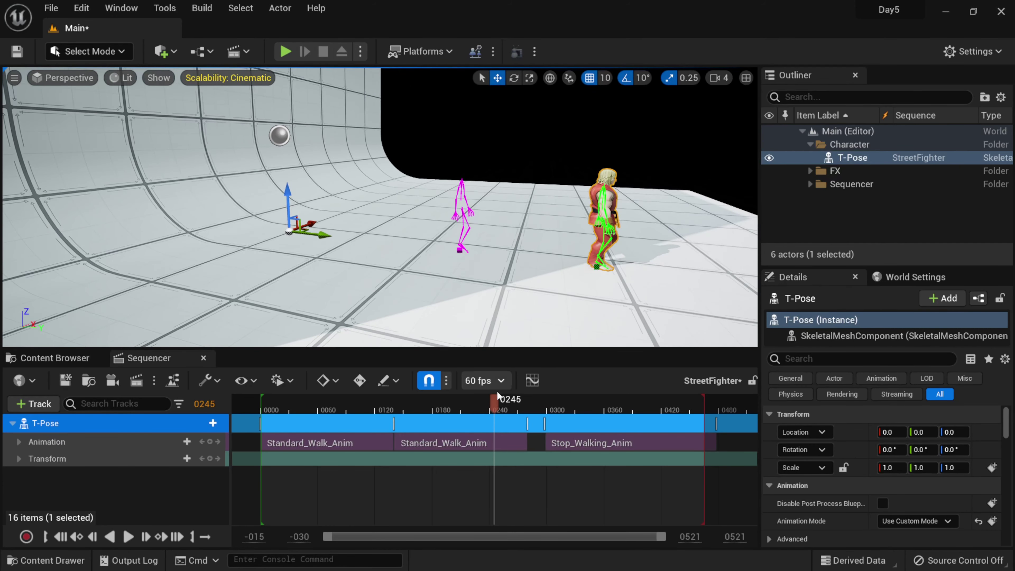
- Move the Stop_Walking_Anim clip to start at frame 255, overlapping the second walk clip, and scrub the blend to frame 279
{"action": "left_click_drag", "start_coordinate": [482, 406], "coordinate": [506, 402]}
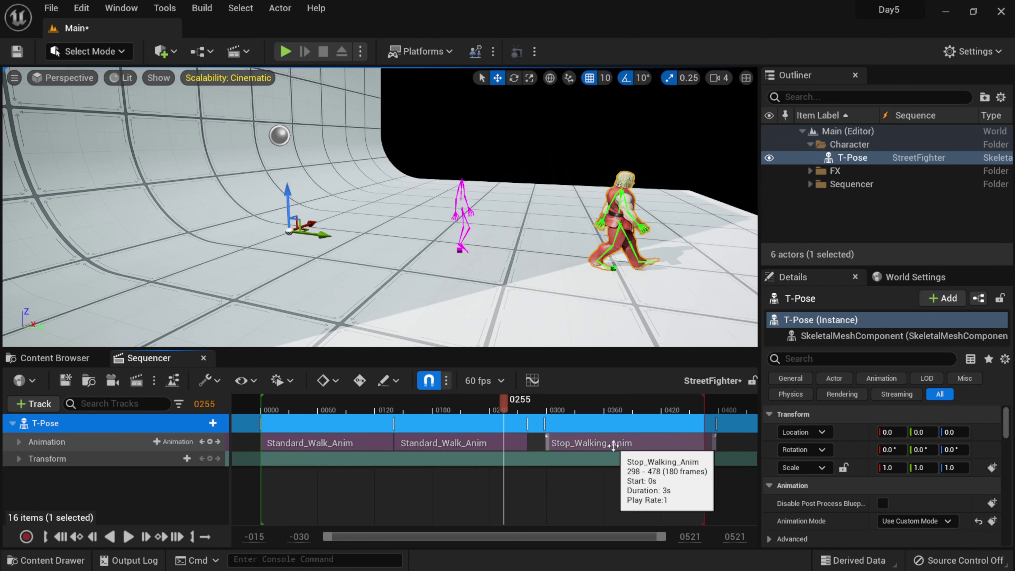
{"action": "left_click_drag", "start_coordinate": [598, 443], "coordinate": [568, 445]}
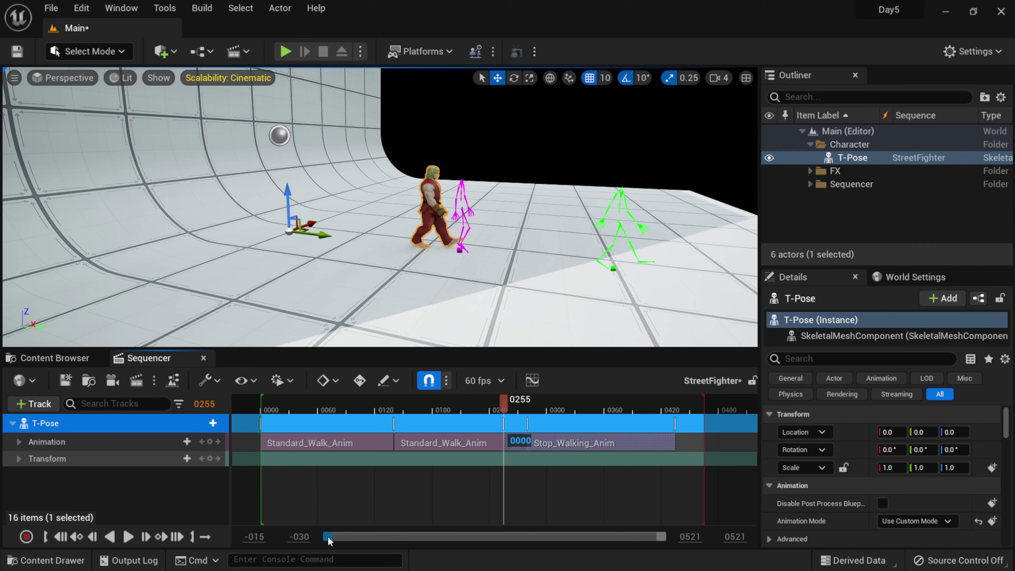
{"action": "left_click_drag", "start_coordinate": [328, 537], "coordinate": [474, 529]}
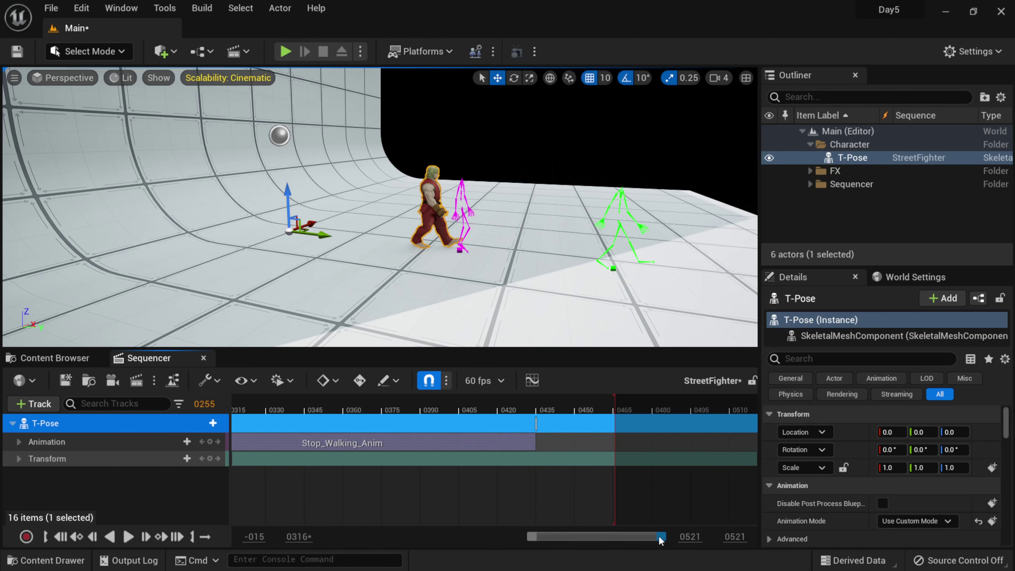
{"action": "left_click_drag", "start_coordinate": [666, 536], "coordinate": [538, 538]}
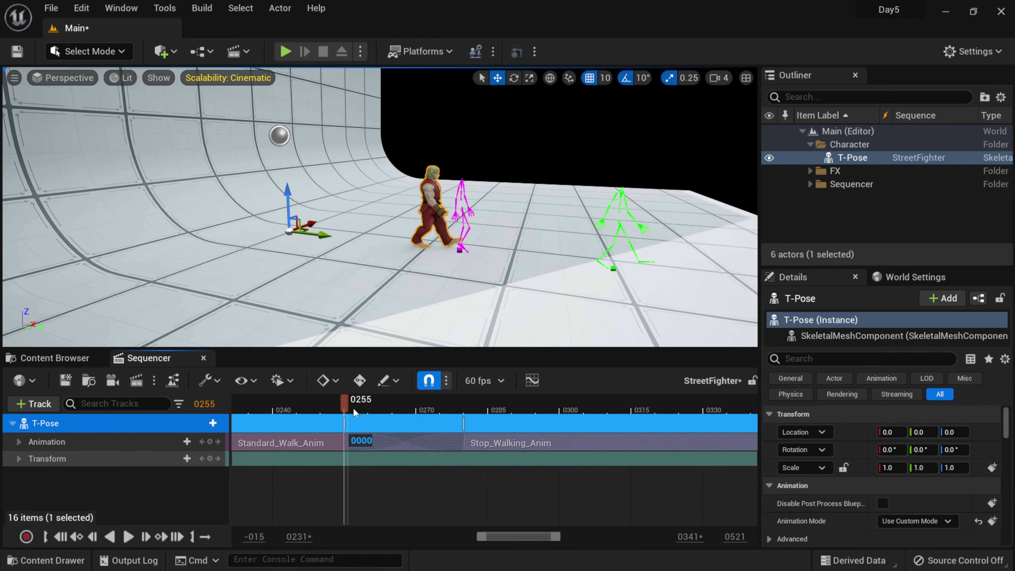
{"action": "left_click_drag", "start_coordinate": [357, 407], "coordinate": [457, 411]}
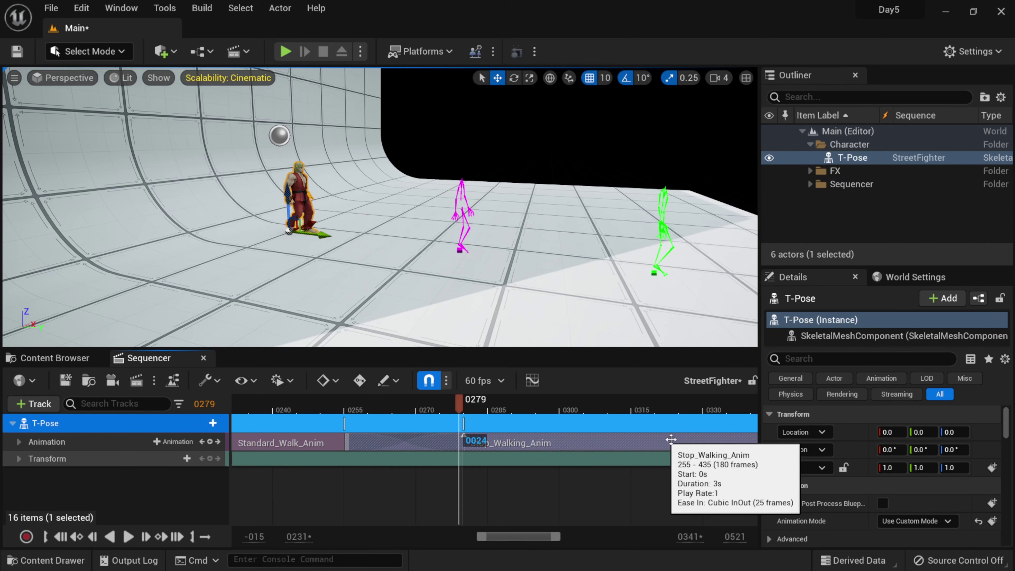
- Show the Stop_Walking_Anim clip's skeleton and bring all clip skeletons into view in a maximized Back wireframe view at frame 298
{"action": "right_click", "coordinate": [637, 440]}
{"action": "left_click", "coordinate": [668, 425]}
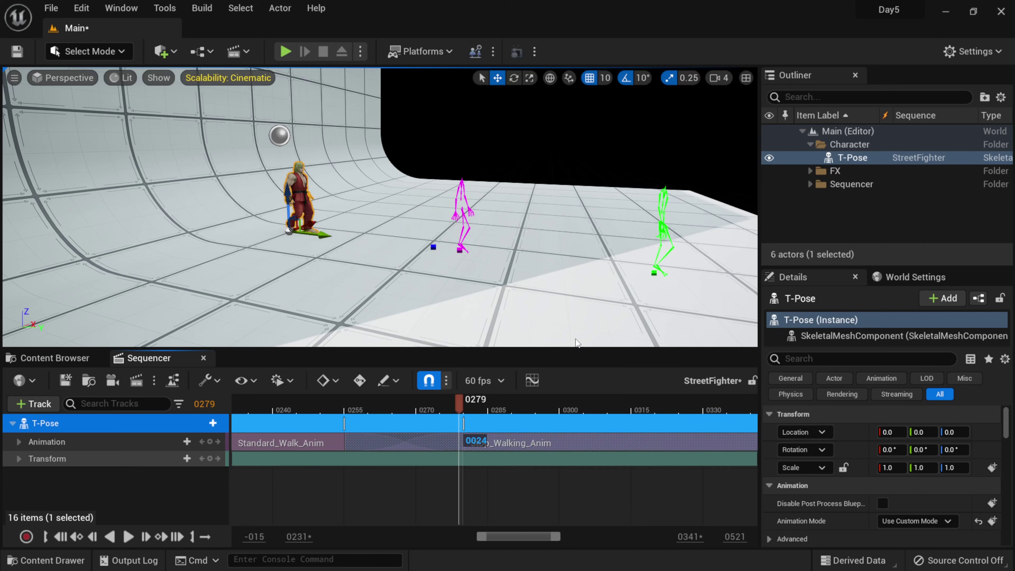
{"action": "left_click_drag", "start_coordinate": [451, 404], "coordinate": [394, 412]}
{"action": "key", "text": "space"}
{"action": "key", "text": "F11"}
{"action": "left_click", "coordinate": [367, 78]}
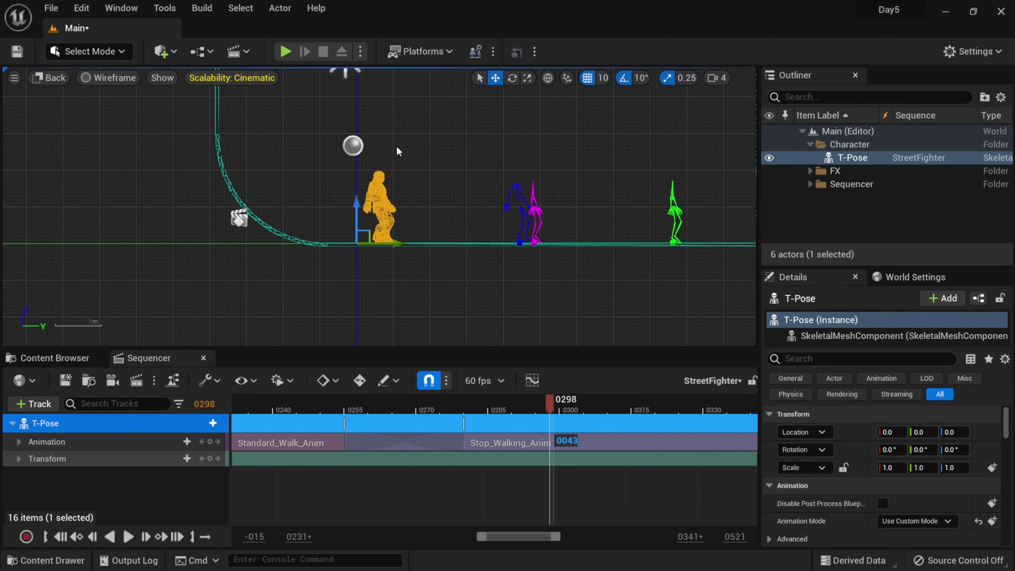
{"action": "right_click_drag", "start_coordinate": [456, 271], "coordinate": [372, 303]}
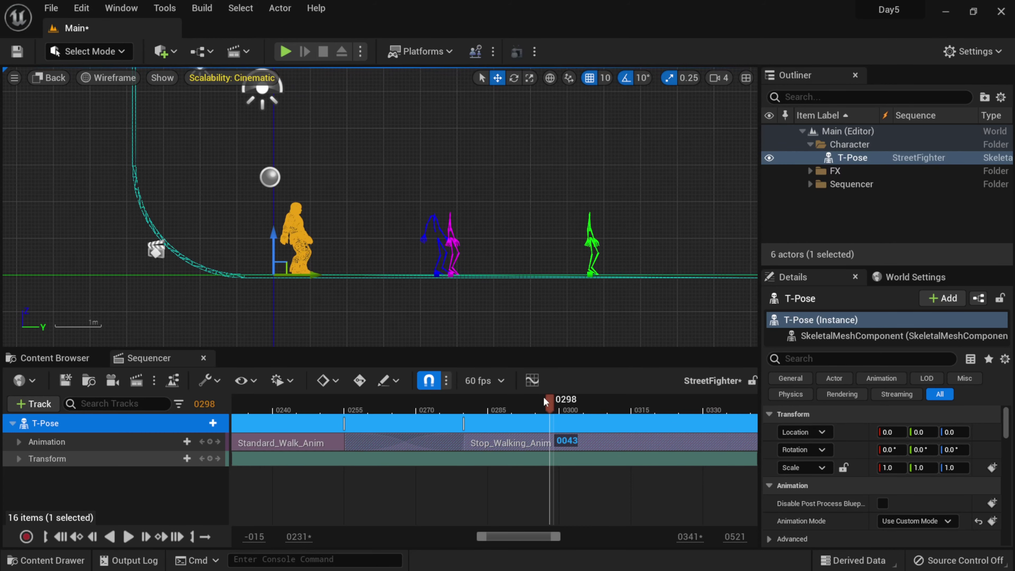
- Set the Stop_Walking_Anim clip's root motion Start Location Offset in Y to about 423.69, aligning its skeleton with the second walk clip's skeleton
{"action": "mouse_move", "coordinate": [549, 400]}
{"action": "left_mouse_down"}
{"action": "mouse_move", "coordinate": [318, 399]}
{"action": "mouse_move", "coordinate": [688, 390]}
{"action": "mouse_move", "coordinate": [546, 388]}
{"action": "left_mouse_up"}
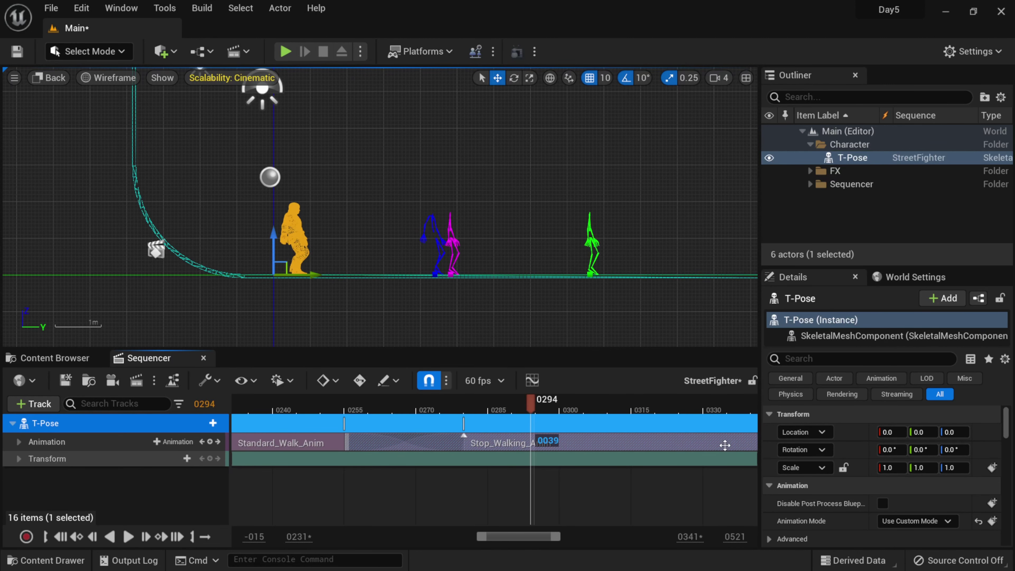
{"action": "mouse_move", "coordinate": [557, 252]}
{"action": "right_mouse_down"}
{"action": "mouse_move", "coordinate": [651, 251]}
{"action": "mouse_move", "coordinate": [599, 232]}
{"action": "mouse_move", "coordinate": [576, 245]}
{"action": "right_mouse_up"}
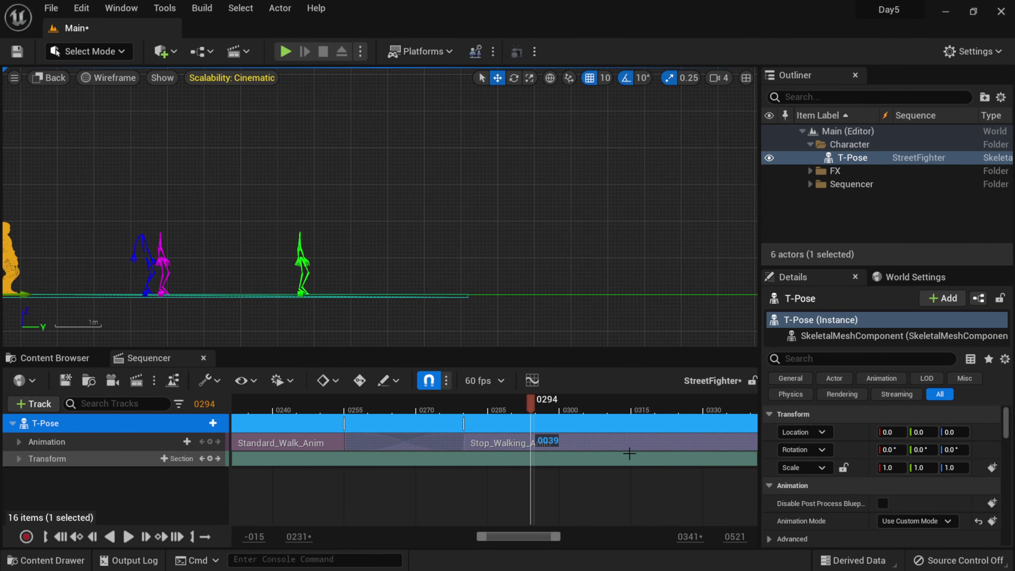
{"action": "right_click", "coordinate": [631, 445]}
{"action": "mouse_move", "coordinate": [708, 68]}
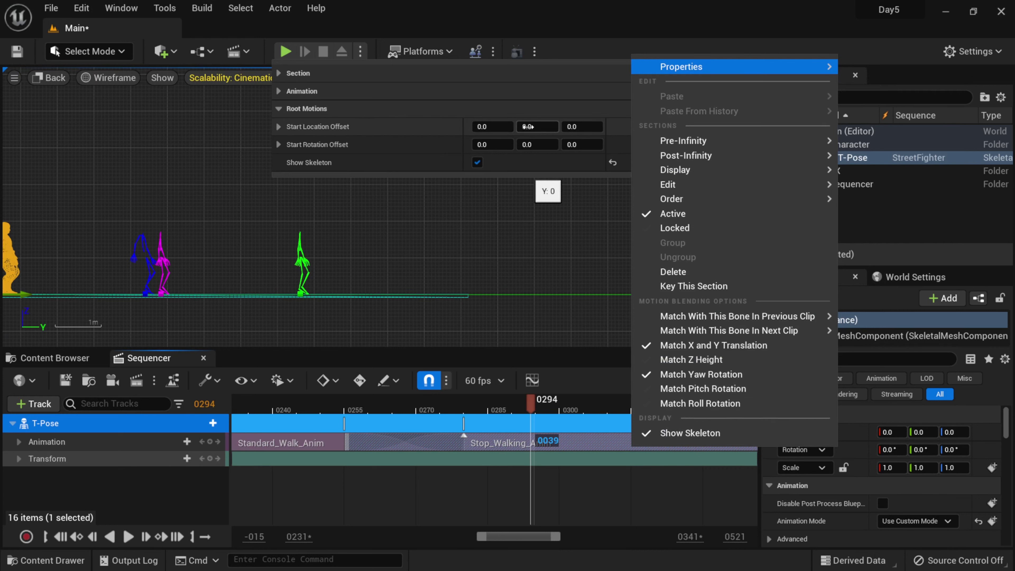
{"action": "left_click_drag", "start_coordinate": [537, 126], "coordinate": [552, 127]}
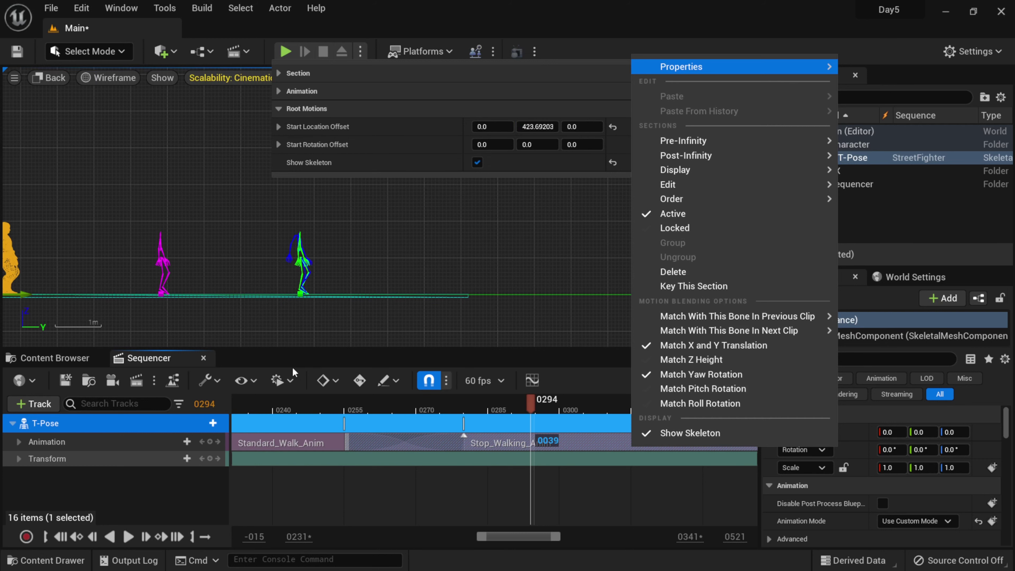
- Scrub the walk-to-stop blend, then maximize the Perspective view and turn it toward the character at frame 248
{"action": "left_click_drag", "start_coordinate": [316, 399], "coordinate": [529, 419]}
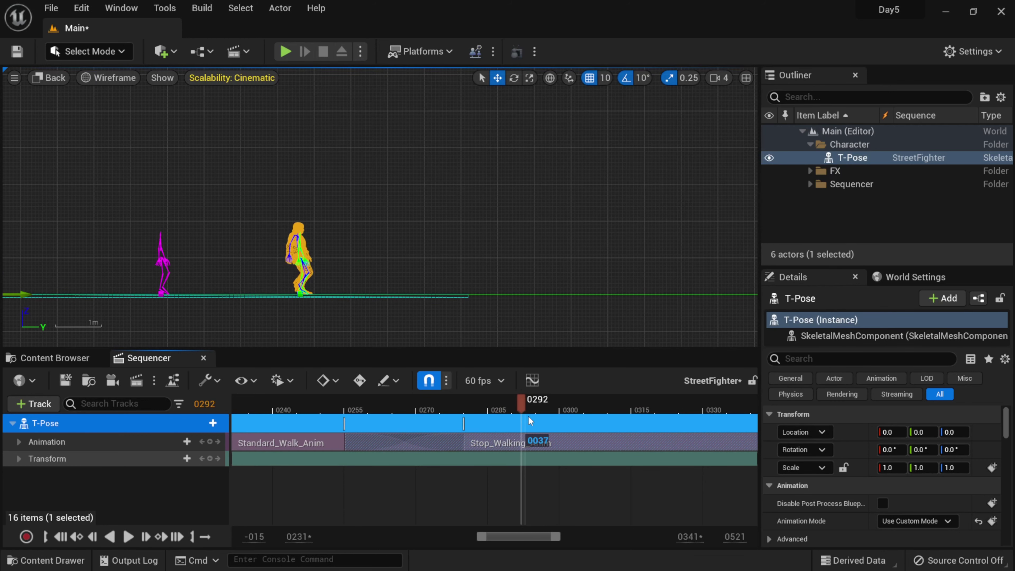
{"action": "left_click_drag", "start_coordinate": [664, 432], "coordinate": [359, 458]}
{"action": "left_click", "coordinate": [746, 77]}
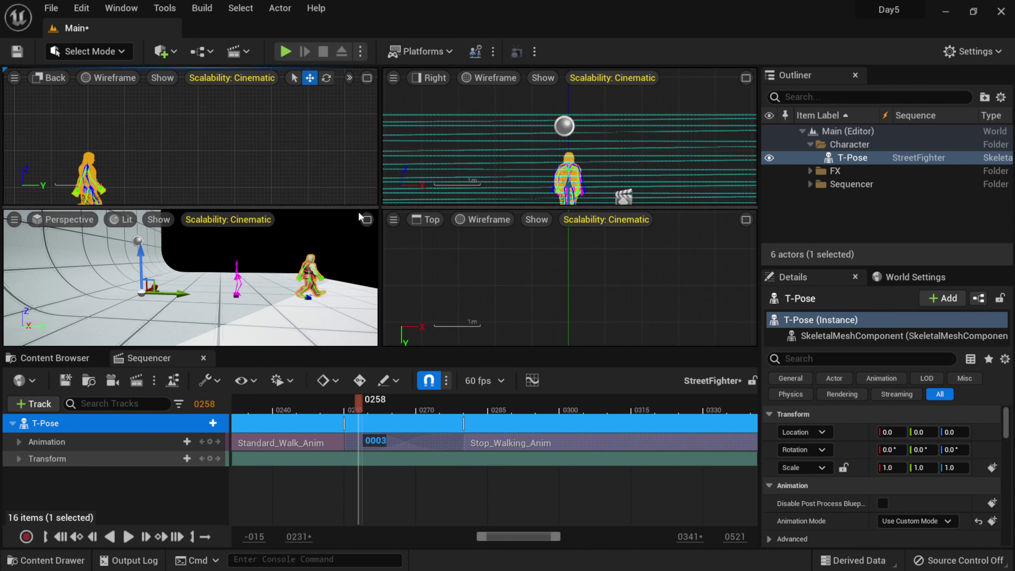
{"action": "left_click", "coordinate": [368, 219]}
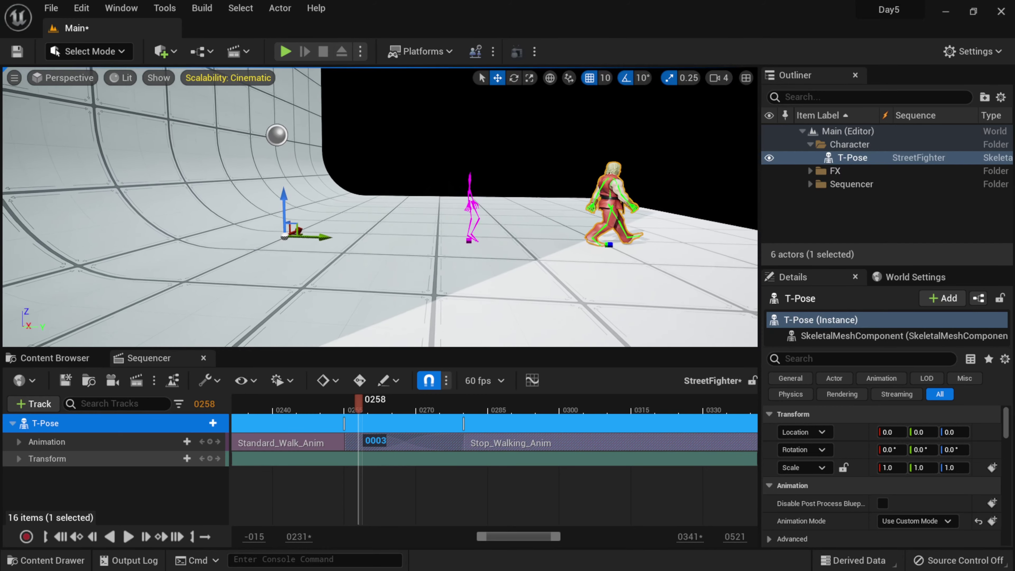
{"action": "right_click_drag", "start_coordinate": [380, 208], "coordinate": [339, 209]}
{"action": "left_click", "coordinate": [313, 407]}
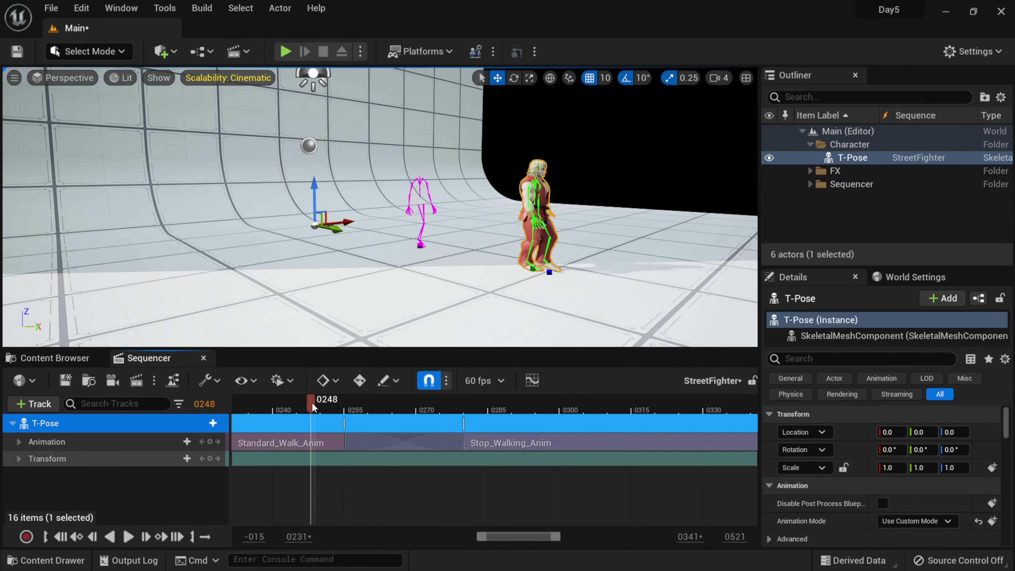
- Show all animation clips in the timeline, play the sequence from frame 150, and return the playhead to frame 243
{"action": "left_click_drag", "start_coordinate": [479, 536], "coordinate": [358, 537]}
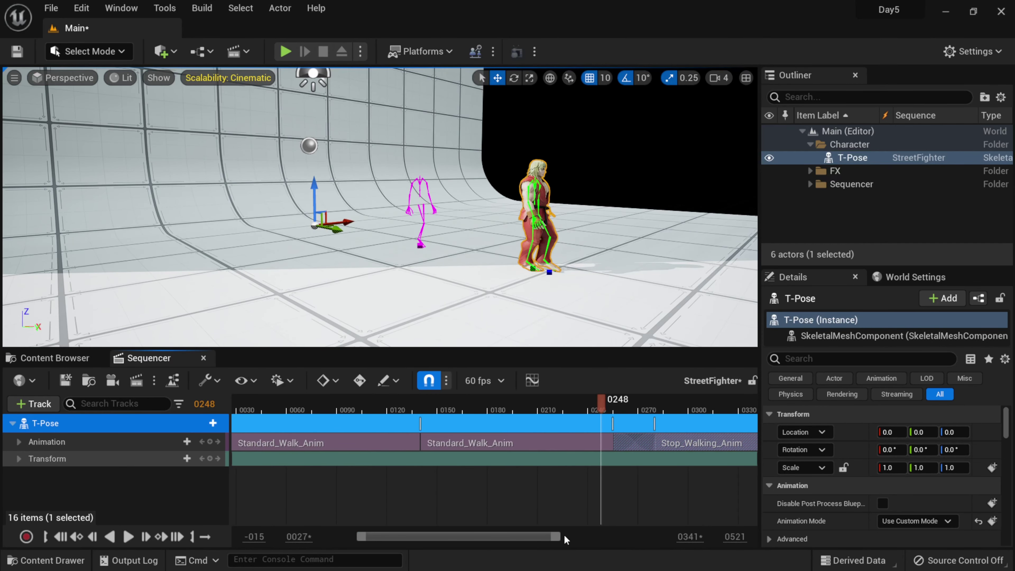
{"action": "left_click_drag", "start_coordinate": [565, 538], "coordinate": [664, 537]}
{"action": "left_click_drag", "start_coordinate": [427, 409], "coordinate": [363, 408]}
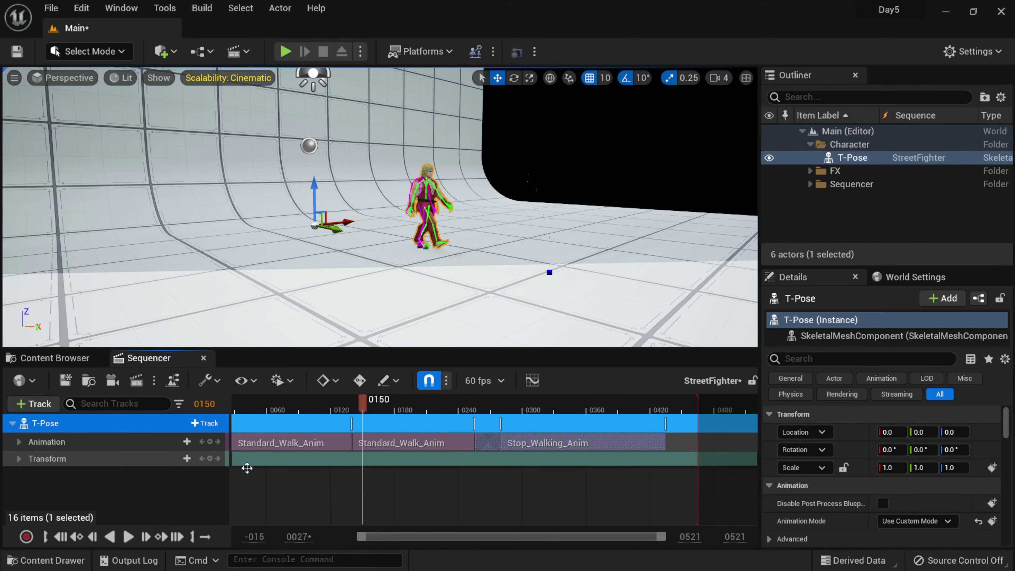
{"action": "left_click", "coordinate": [135, 538]}
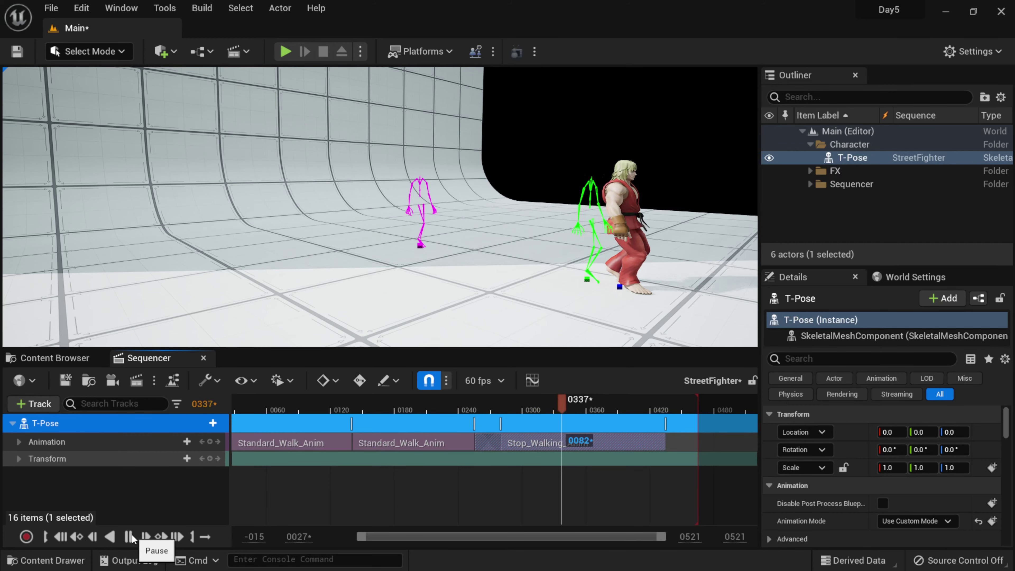
{"action": "left_click", "coordinate": [132, 537]}
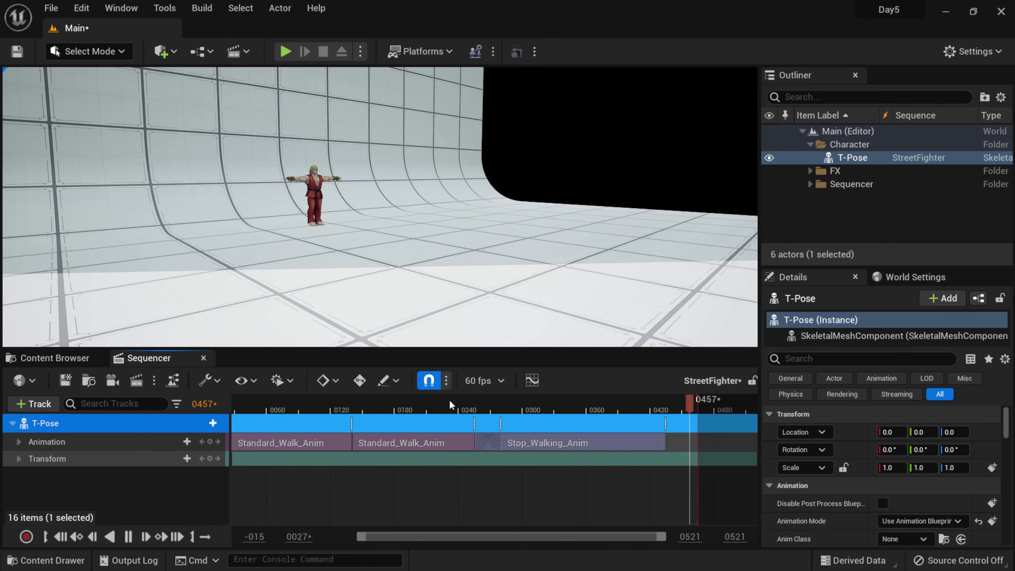
{"action": "left_click", "coordinate": [504, 405]}
{"action": "left_click_drag", "start_coordinate": [509, 406], "coordinate": [462, 424]}
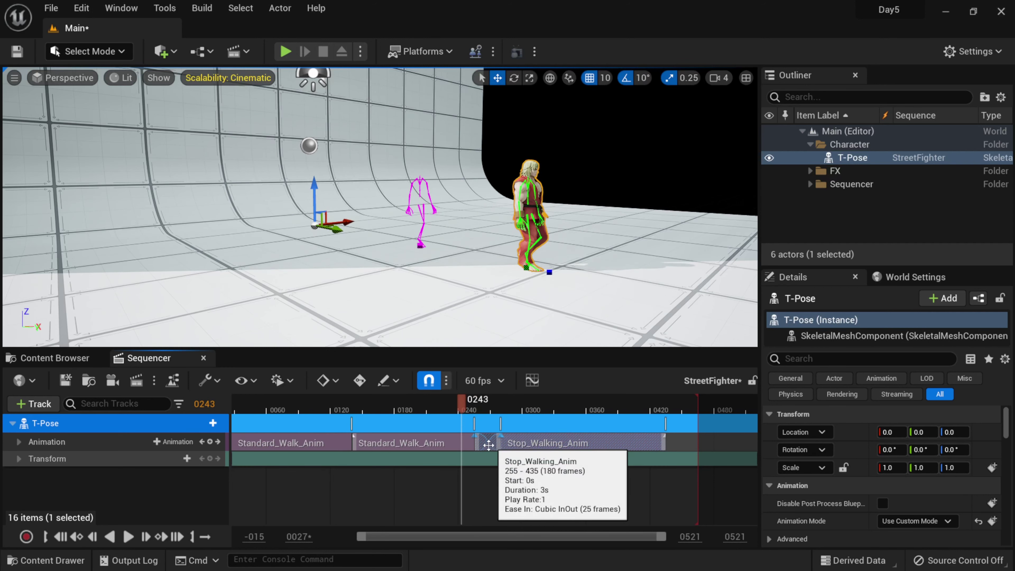
- Review the easing curve options for the overlap between the second walk clip and Stop_Walking_Anim without choosing one
{"action": "left_click_drag", "start_coordinate": [359, 540], "coordinate": [417, 540]}
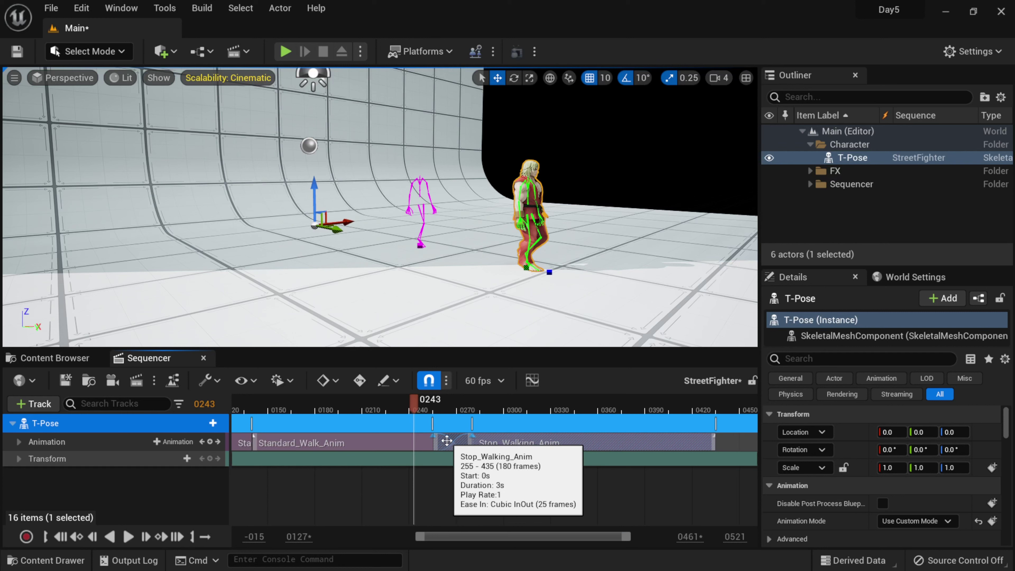
{"action": "right_click", "coordinate": [446, 441]}
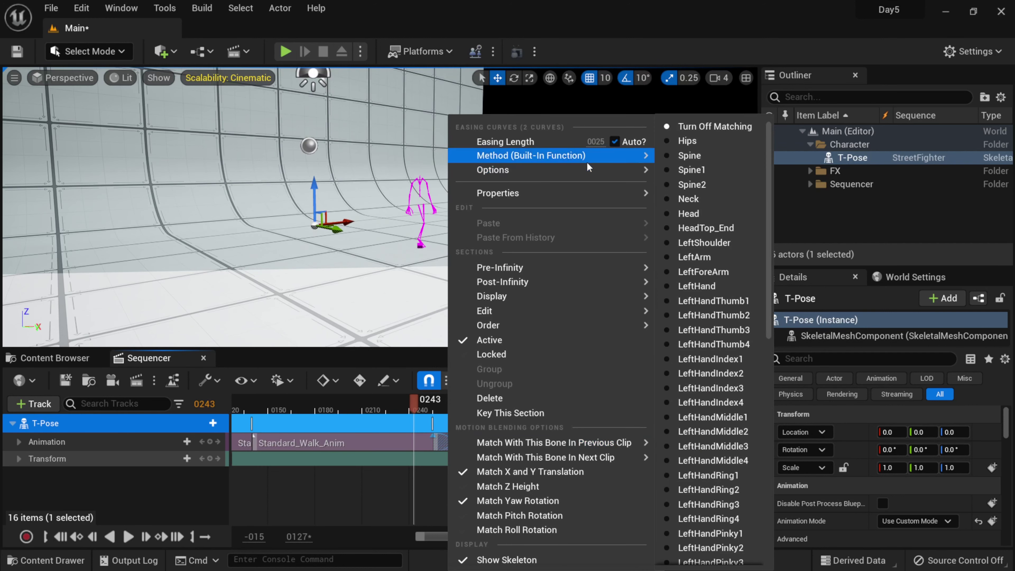
{"action": "mouse_move", "coordinate": [591, 172]}
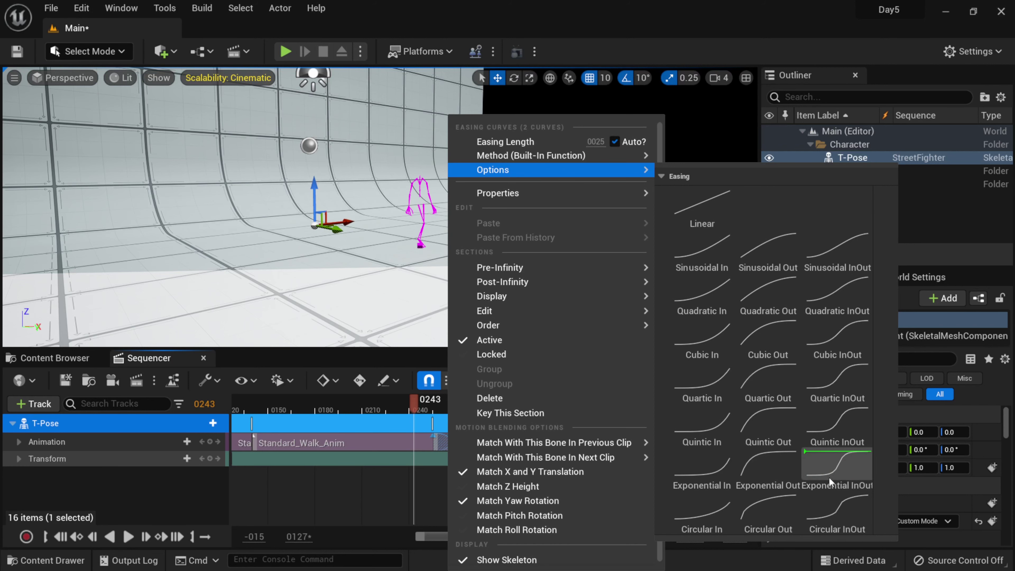
{"action": "left_click", "coordinate": [328, 525]}
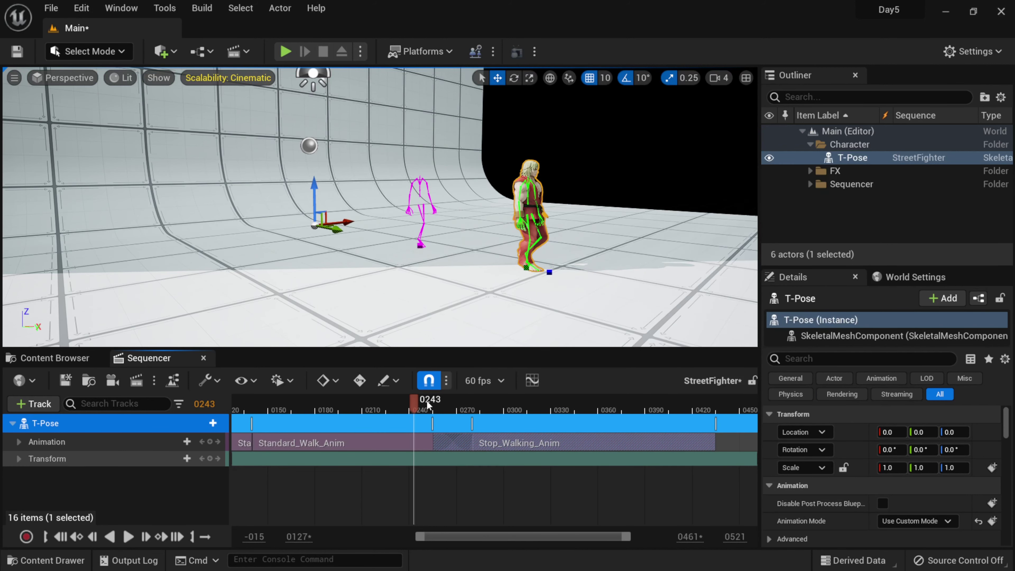
- Scrub through the blend and the Stop_Walking_Anim clip to its last frame, 434
{"action": "left_click_drag", "start_coordinate": [428, 405], "coordinate": [513, 410]}
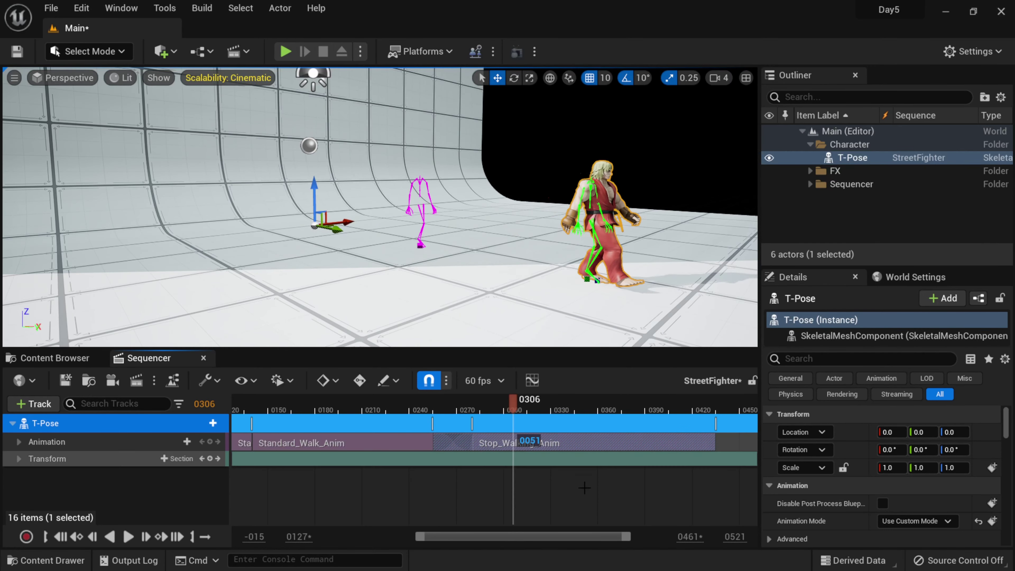
{"action": "left_click_drag", "start_coordinate": [630, 537], "coordinate": [666, 537]}
{"action": "left_click", "coordinate": [595, 411]}
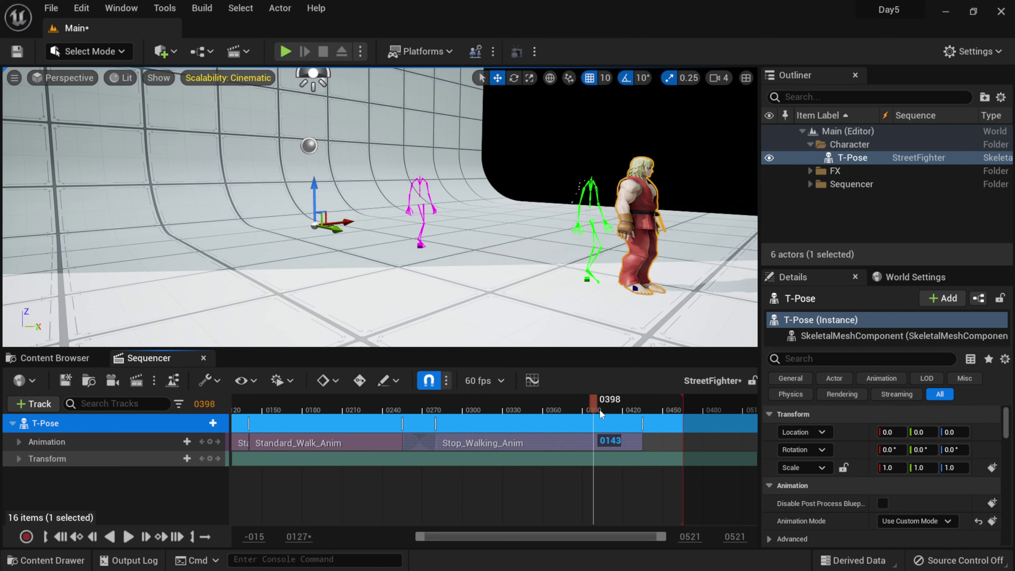
{"action": "left_click_drag", "start_coordinate": [640, 418], "coordinate": [586, 416]}
{"action": "left_click", "coordinate": [648, 405]}
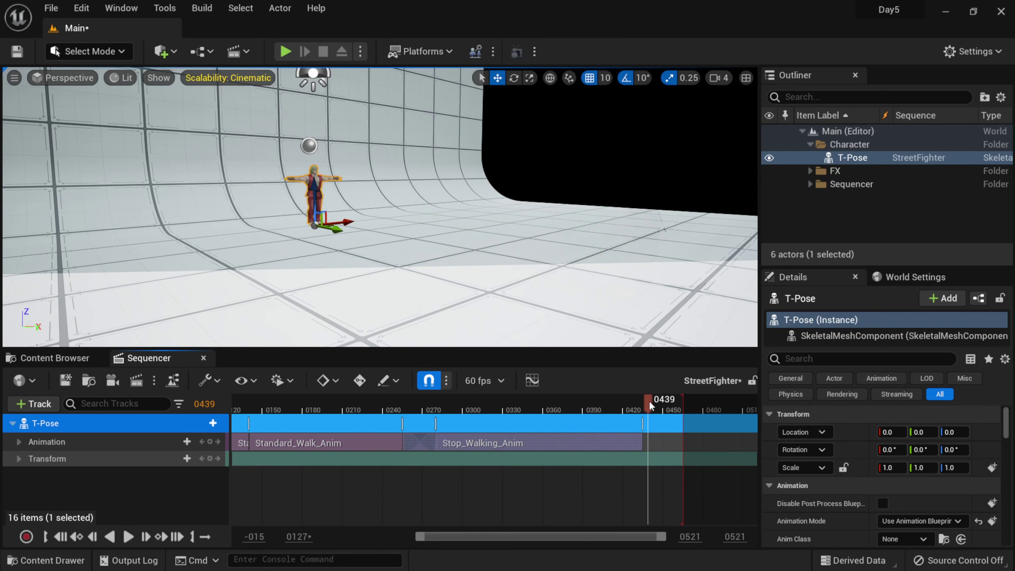
{"action": "left_click_drag", "start_coordinate": [648, 406], "coordinate": [642, 406]}
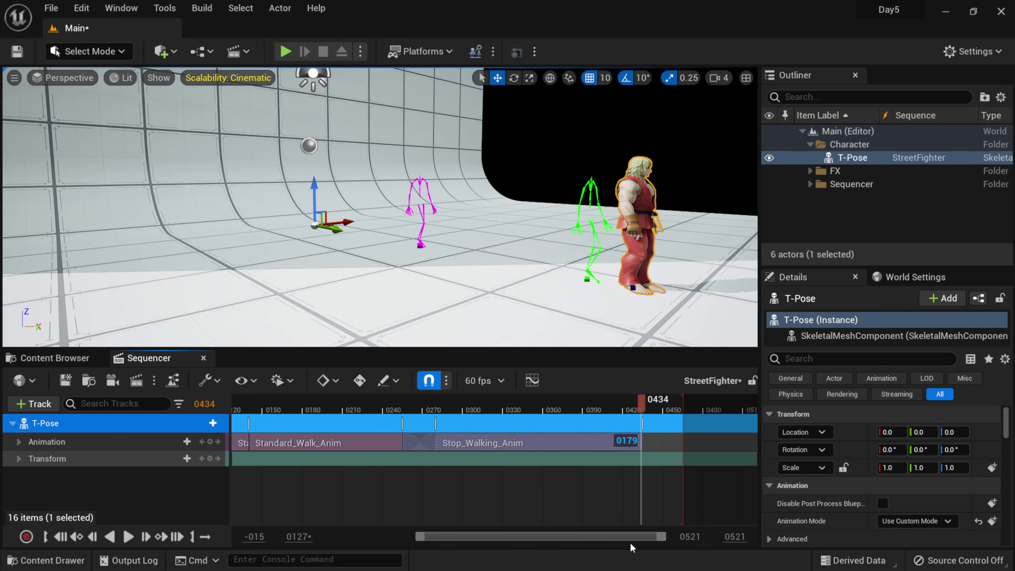
- Extend the timeline's working and view range to frame 814 and the sequence's playback end to about frame 705
{"action": "left_click_drag", "start_coordinate": [427, 537], "coordinate": [334, 536]}
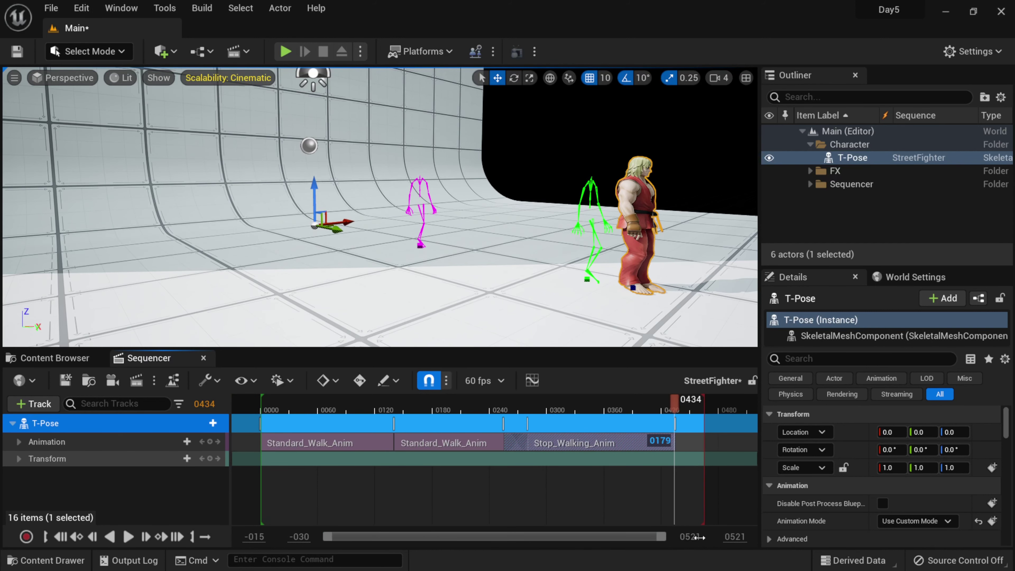
{"action": "left_click_drag", "start_coordinate": [699, 537], "coordinate": [743, 537]}
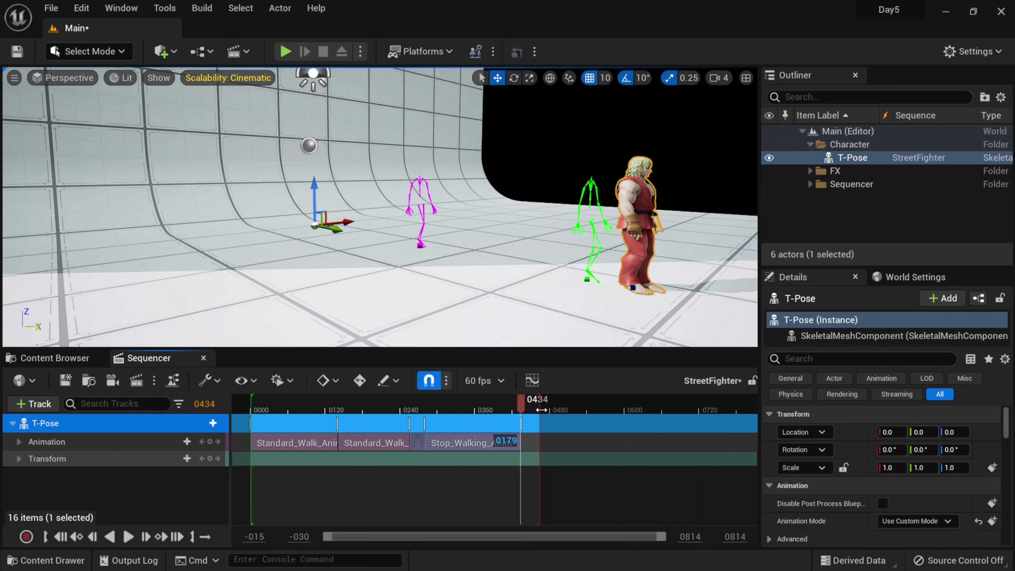
{"action": "left_click_drag", "start_coordinate": [542, 410], "coordinate": [689, 410]}
- Add the Quick_Formal_Bow_Anim clip to the T-Pose animation track and place it directly after Stop_Walking_Anim, starting at frame 435
{"action": "left_click_drag", "start_coordinate": [522, 402], "coordinate": [539, 400]}
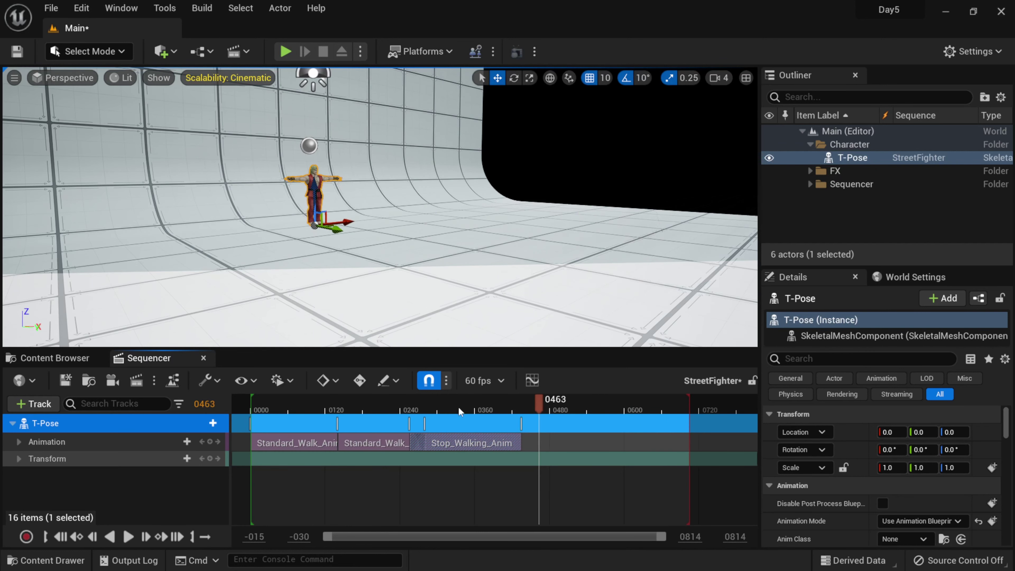
{"action": "left_click", "coordinate": [187, 441]}
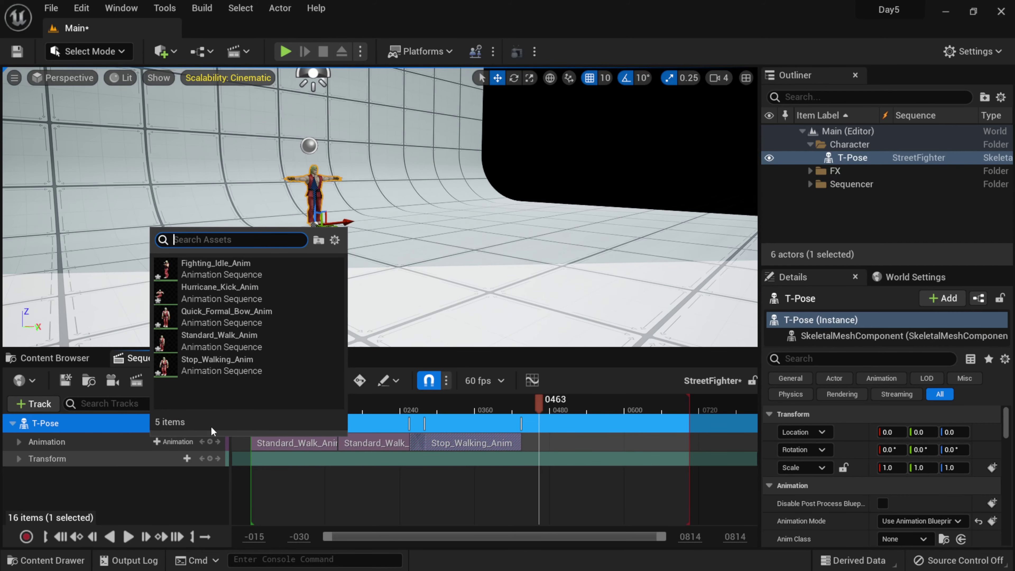
{"action": "left_click", "coordinate": [243, 316]}
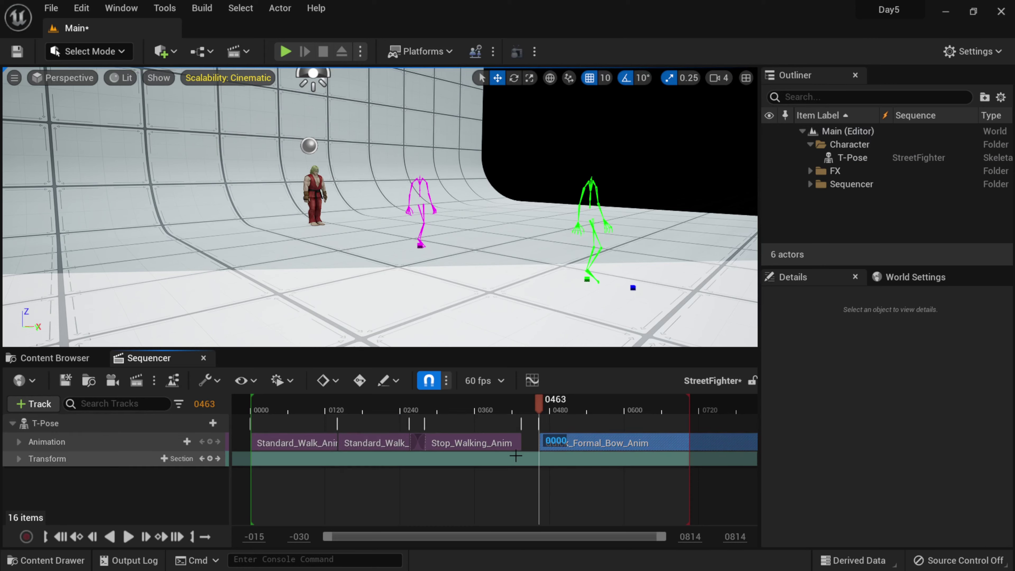
{"action": "left_click_drag", "start_coordinate": [623, 442], "coordinate": [606, 442]}
{"action": "left_click", "coordinate": [534, 408]}
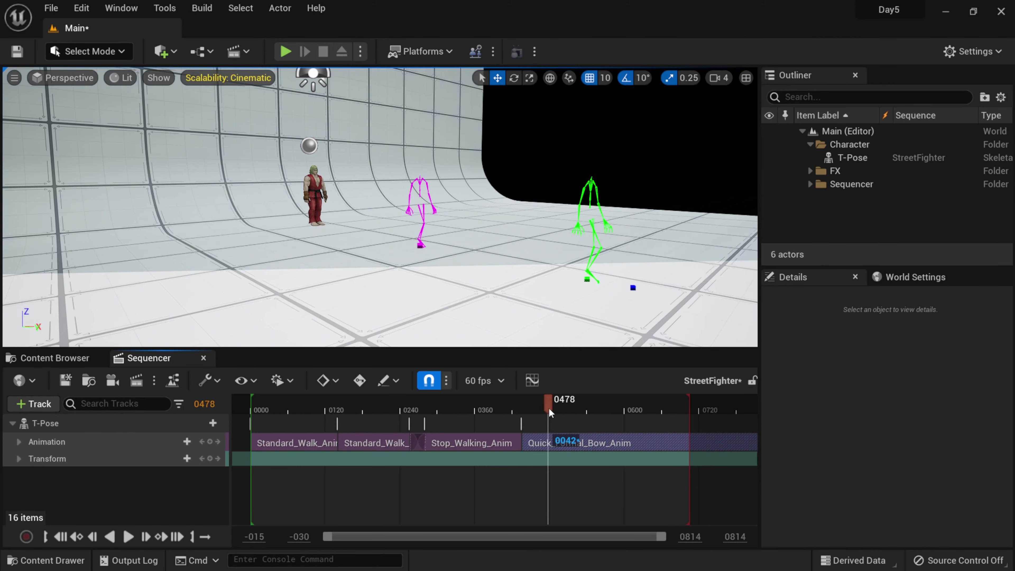
- Show the Quick_Formal_Bow_Anim clip's skeleton and move the clip to start at frame 419, overlapping the end of Stop_Walking_Anim
{"action": "left_click_drag", "start_coordinate": [550, 412], "coordinate": [544, 412]}
{"action": "right_click", "coordinate": [601, 442]}
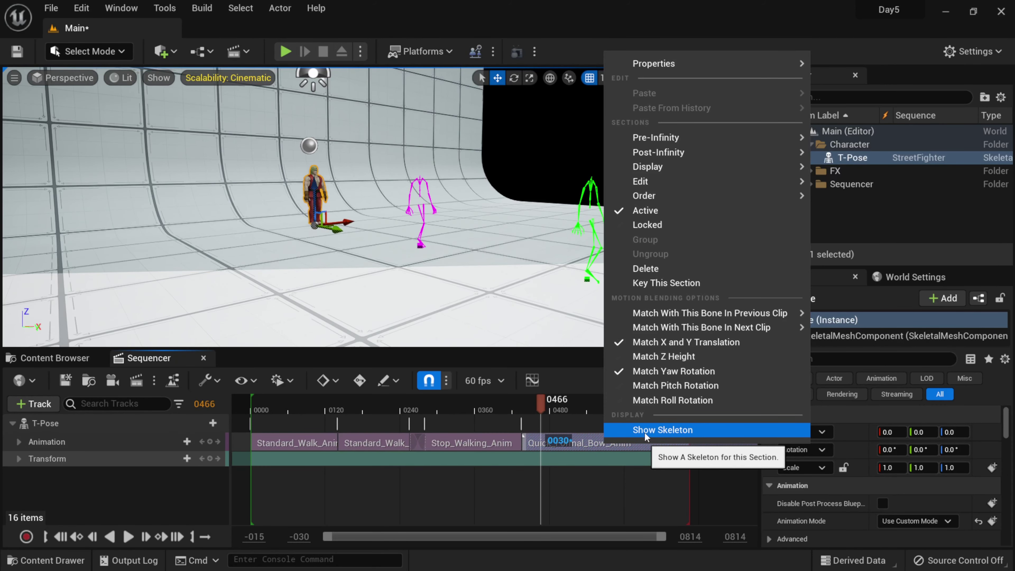
{"action": "left_click", "coordinate": [646, 431]}
{"action": "left_click_drag", "start_coordinate": [541, 401], "coordinate": [521, 410]}
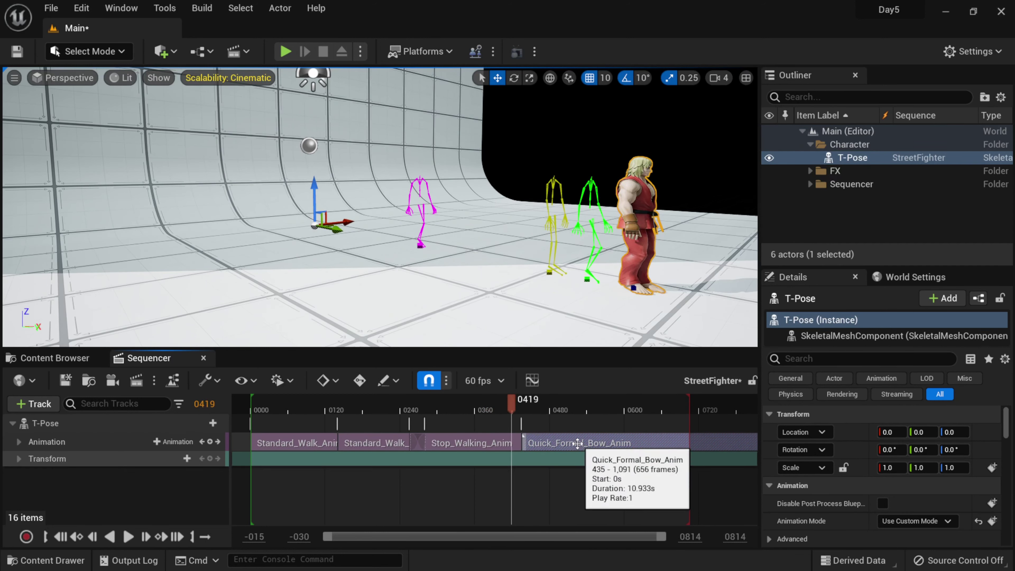
{"action": "left_click_drag", "start_coordinate": [585, 442], "coordinate": [567, 444]}
{"action": "left_click_drag", "start_coordinate": [520, 408], "coordinate": [539, 407]}
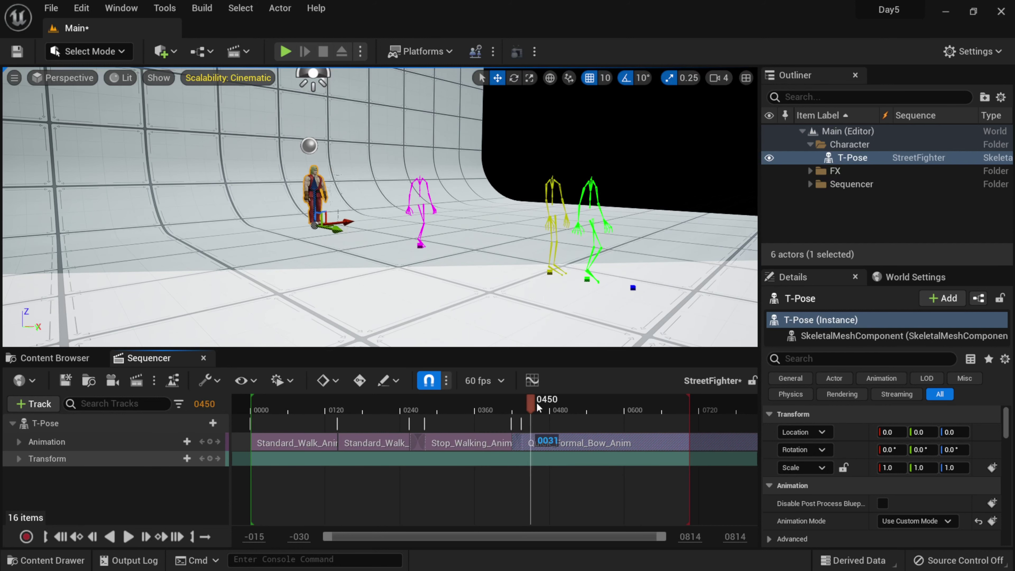
- Maximize the Back wireframe view and compare the clip skeletons' positions around the start of Quick_Formal_Bow_Anim
{"action": "left_click", "coordinate": [746, 77]}
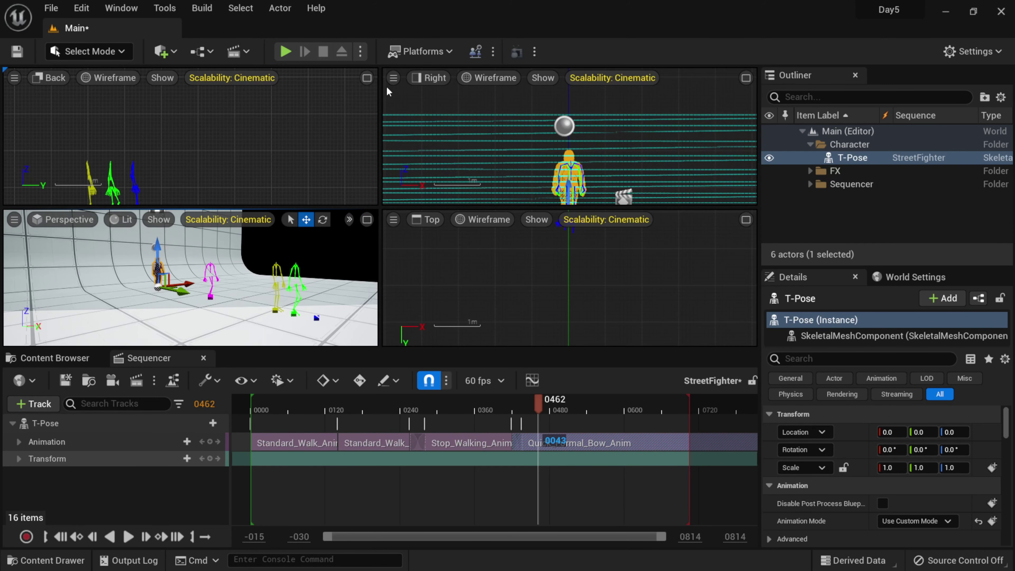
{"action": "left_click", "coordinate": [373, 78]}
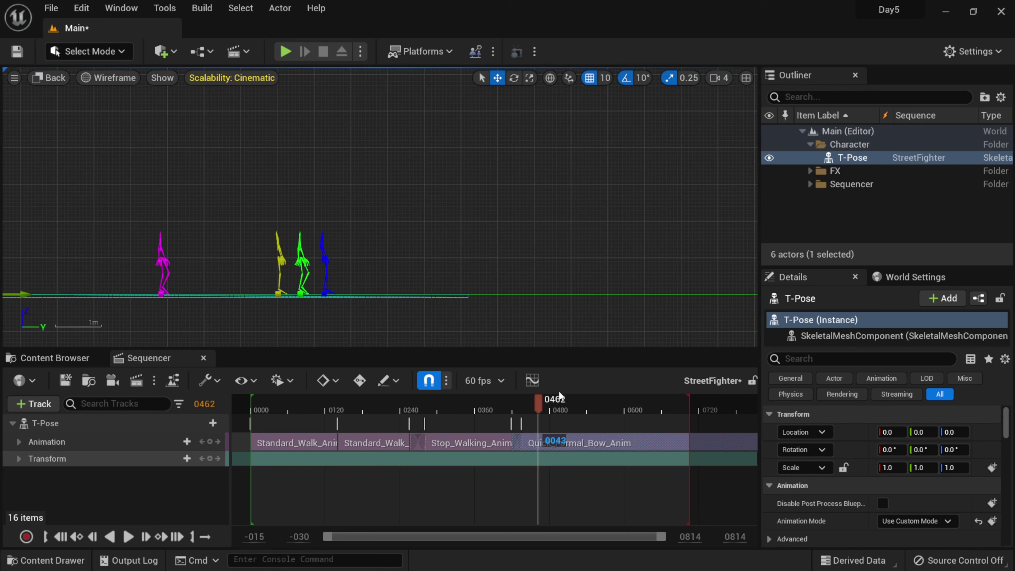
{"action": "left_click_drag", "start_coordinate": [552, 404], "coordinate": [511, 398]}
{"action": "scroll", "coordinate": [342, 228], "scroll_direction": "down", "scroll_amount": 3}
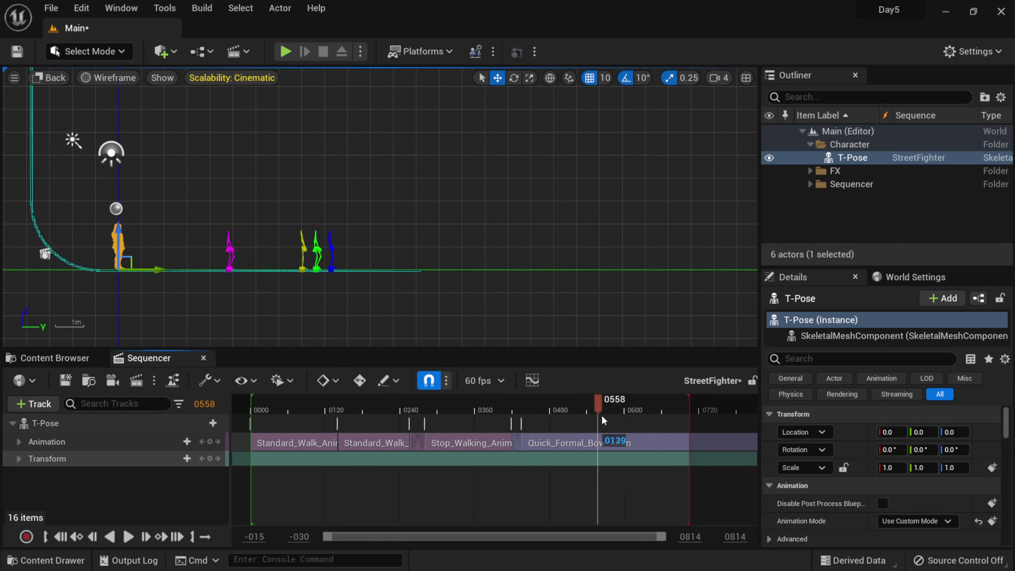
- Set the Quick_Formal_Bow_Anim clip's start location offset in Y to about 127.2, aligning its skeleton with the end of Stop_Walking_Anim
{"action": "left_click_drag", "start_coordinate": [538, 417], "coordinate": [598, 412]}
{"action": "right_click", "coordinate": [655, 444]}
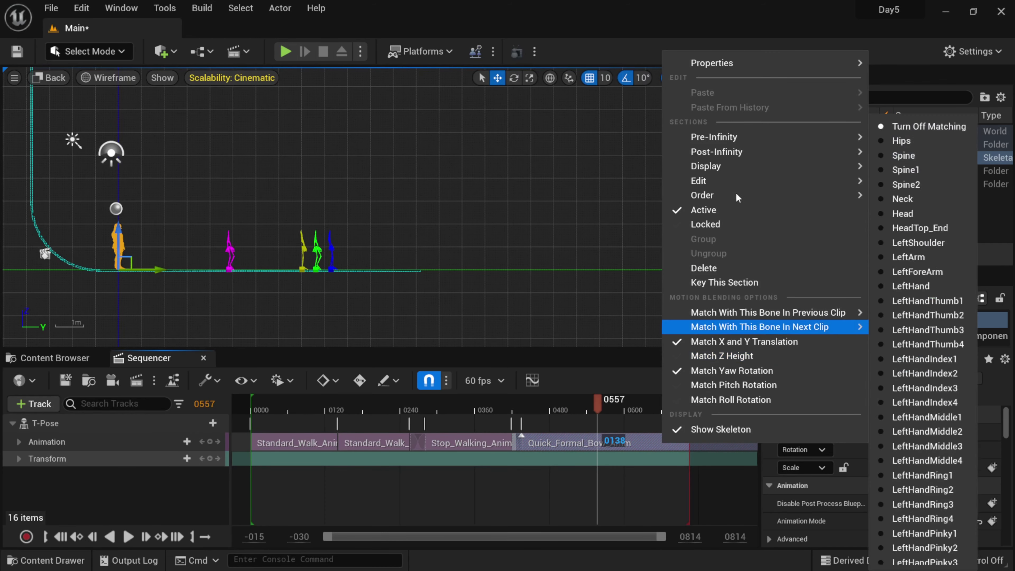
{"action": "mouse_move", "coordinate": [771, 68]}
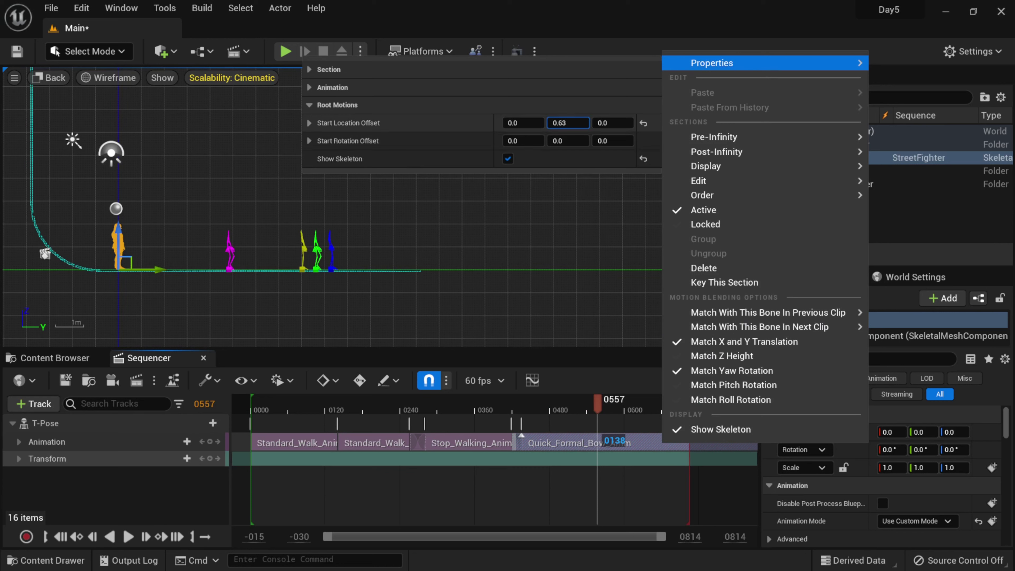
{"action": "left_click_drag", "start_coordinate": [568, 122], "coordinate": [583, 123]}
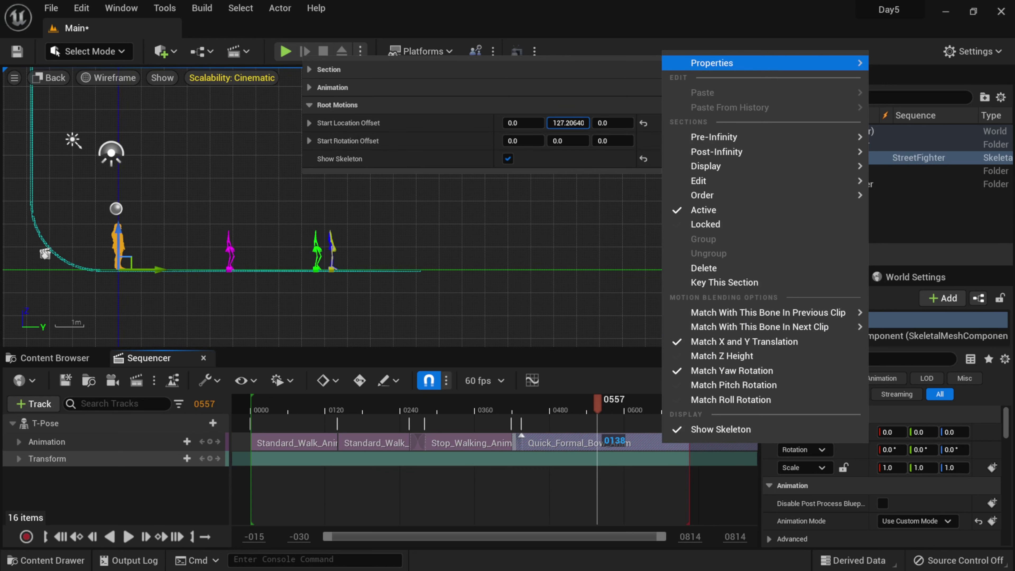
{"action": "left_click", "coordinate": [497, 480]}
{"action": "left_click", "coordinate": [516, 404]}
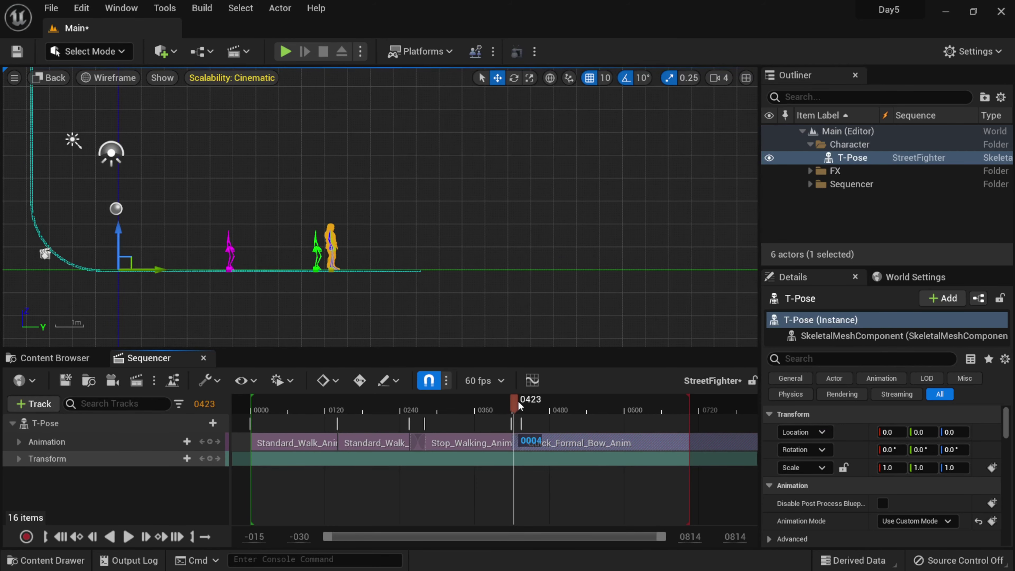
- Switch to a maximized Perspective view and play the sequence from about frame 201 to check the walk, stop and bow transitions
{"action": "left_click", "coordinate": [746, 77]}
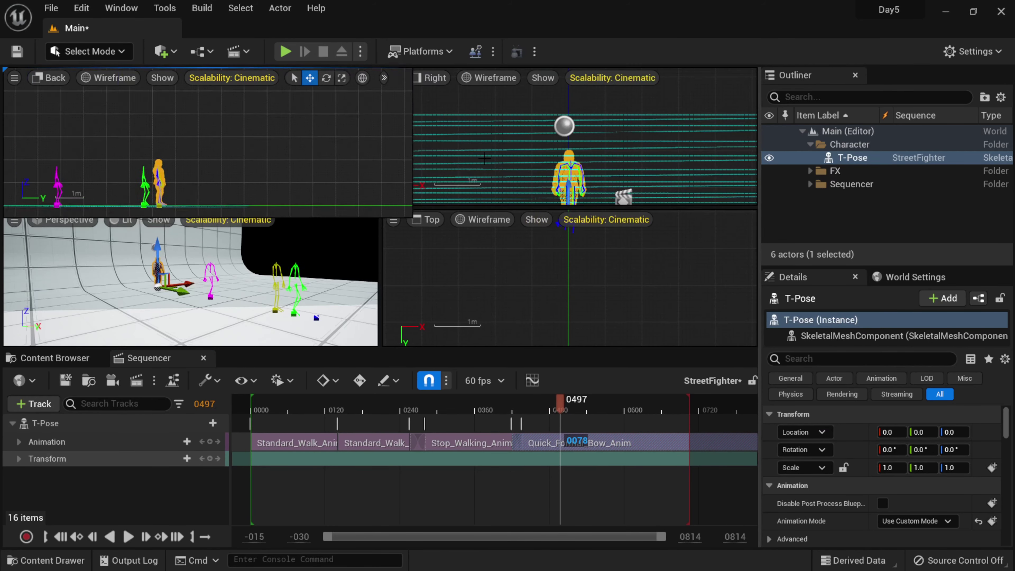
{"action": "left_click", "coordinate": [367, 219]}
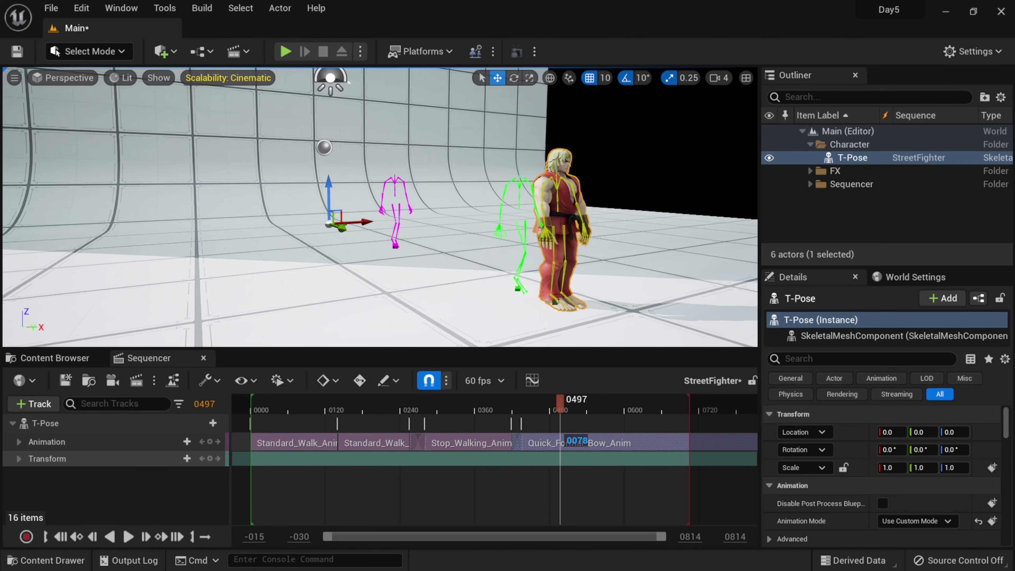
{"action": "left_click", "coordinate": [421, 406]}
{"action": "left_click", "coordinate": [376, 406]}
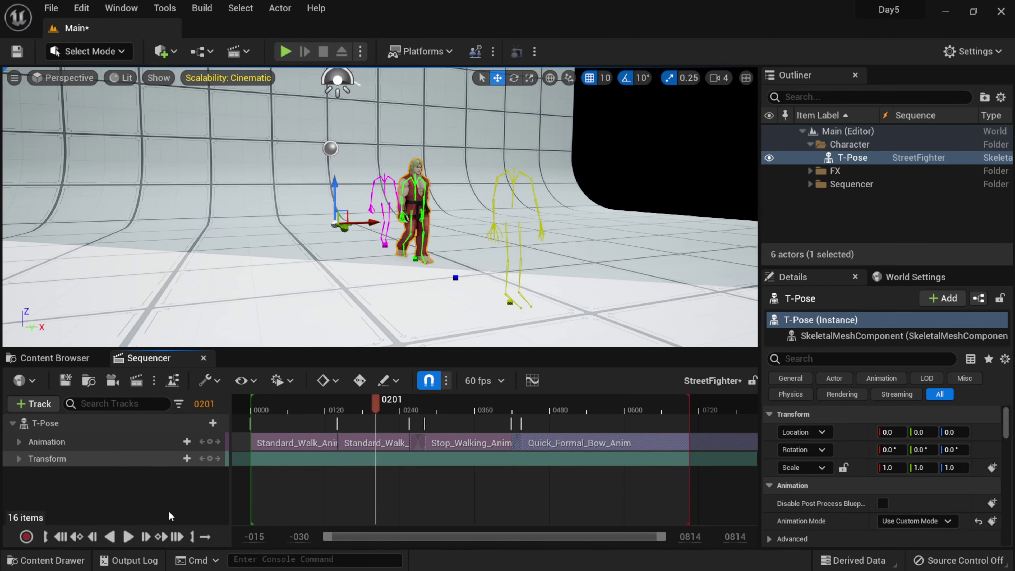
{"action": "left_click", "coordinate": [127, 537]}
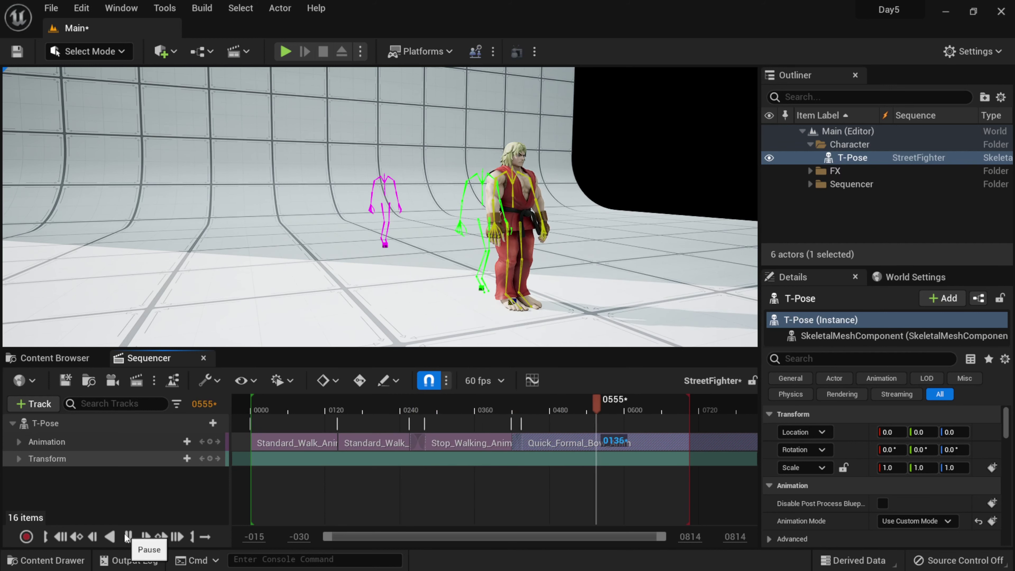
{"action": "left_click", "coordinate": [127, 537]}
- Move the Quick_Formal_Bow_Anim clip to start at frame 367 and play the longer blend back from about frame 333
{"action": "left_click_drag", "start_coordinate": [620, 447], "coordinate": [582, 447]}
{"action": "left_click", "coordinate": [461, 410]}
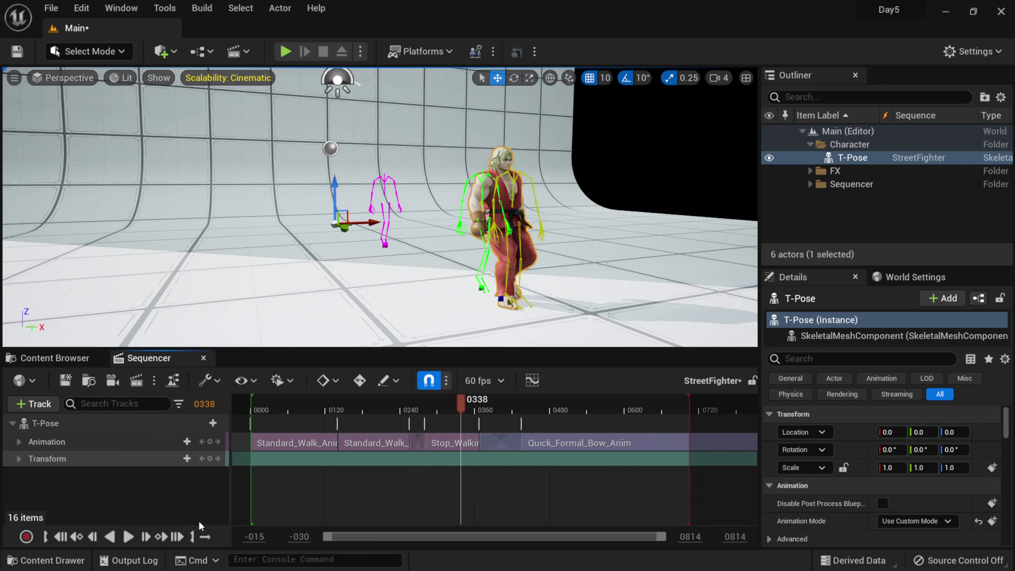
{"action": "left_click", "coordinate": [129, 537]}
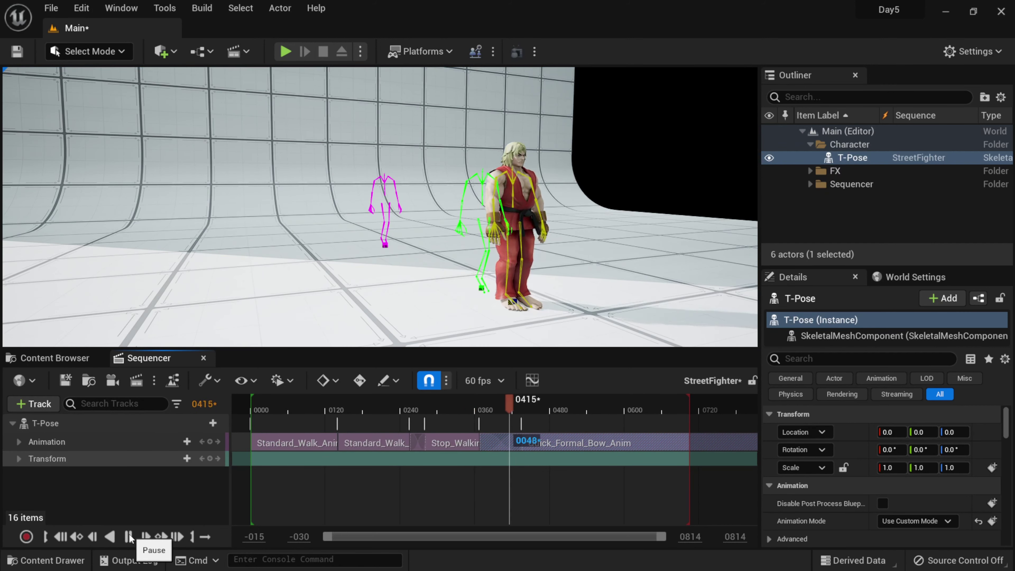
{"action": "left_click", "coordinate": [458, 409]}
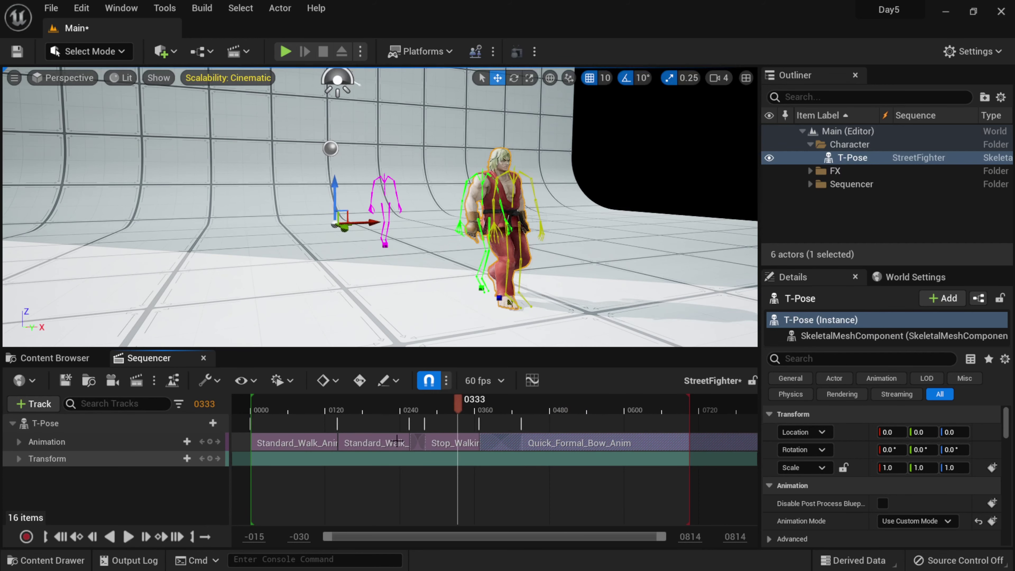
{"action": "left_click", "coordinate": [127, 537]}
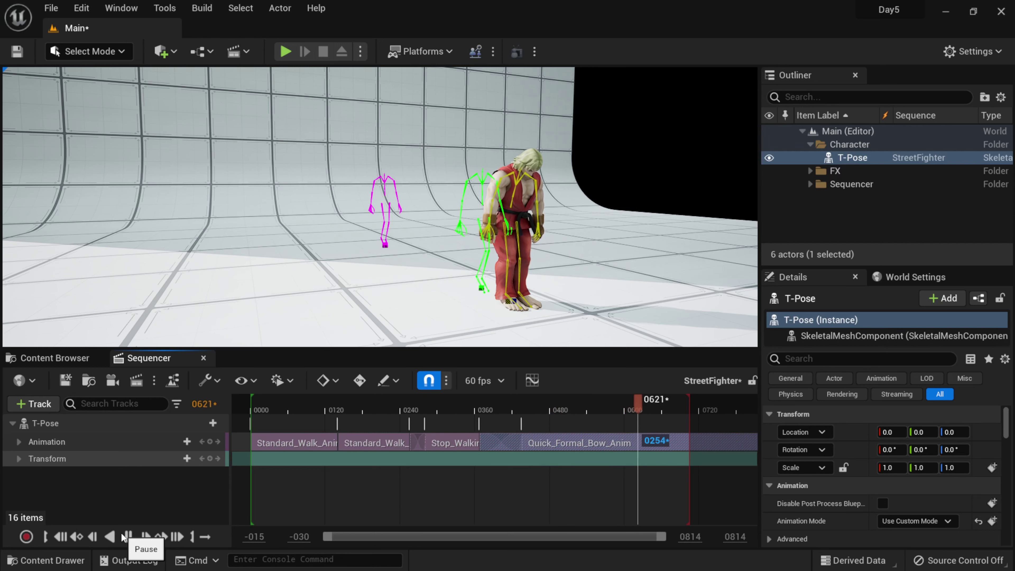
{"action": "left_click", "coordinate": [124, 537]}
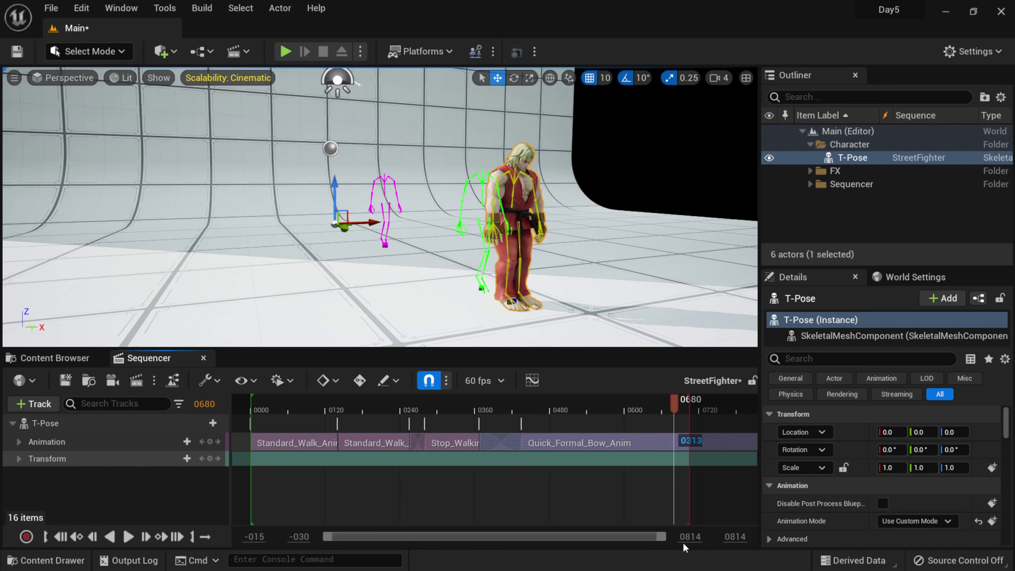
- Extend the timeline range to frame 1152 and playback end to about frame 977, and trim Quick_Formal_Bow_Anim to end at about frame 840
{"action": "left_click_drag", "start_coordinate": [684, 544], "coordinate": [740, 544]}
{"action": "mouse_move", "coordinate": [559, 412]}
{"action": "left_mouse_down"}
{"action": "mouse_move", "coordinate": [686, 412]}
{"action": "mouse_move", "coordinate": [659, 439]}
{"action": "mouse_move", "coordinate": [618, 440]}
{"action": "left_mouse_up"}
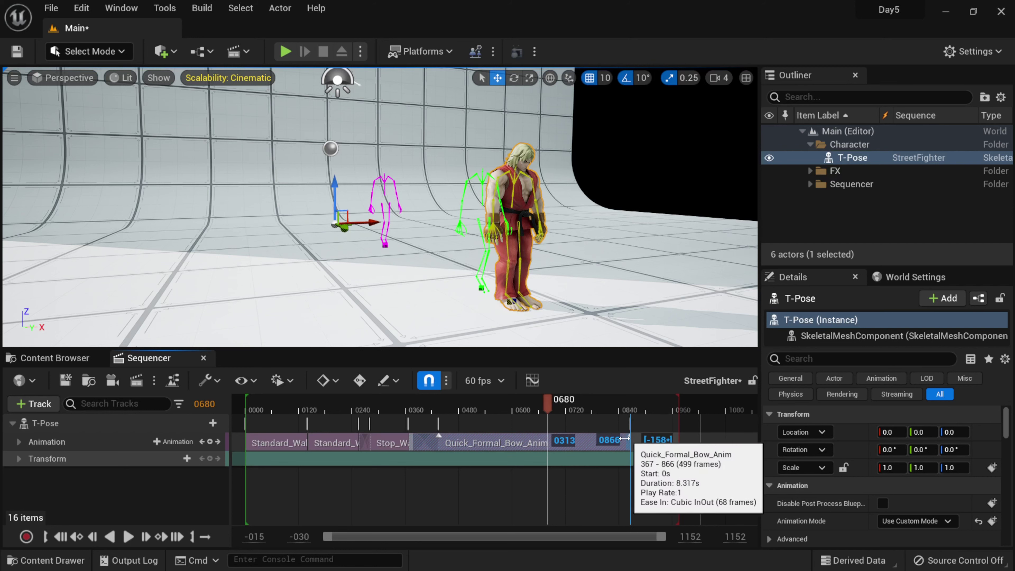
{"action": "left_click", "coordinate": [562, 406]}
{"action": "left_click_drag", "start_coordinate": [576, 404], "coordinate": [539, 401]}
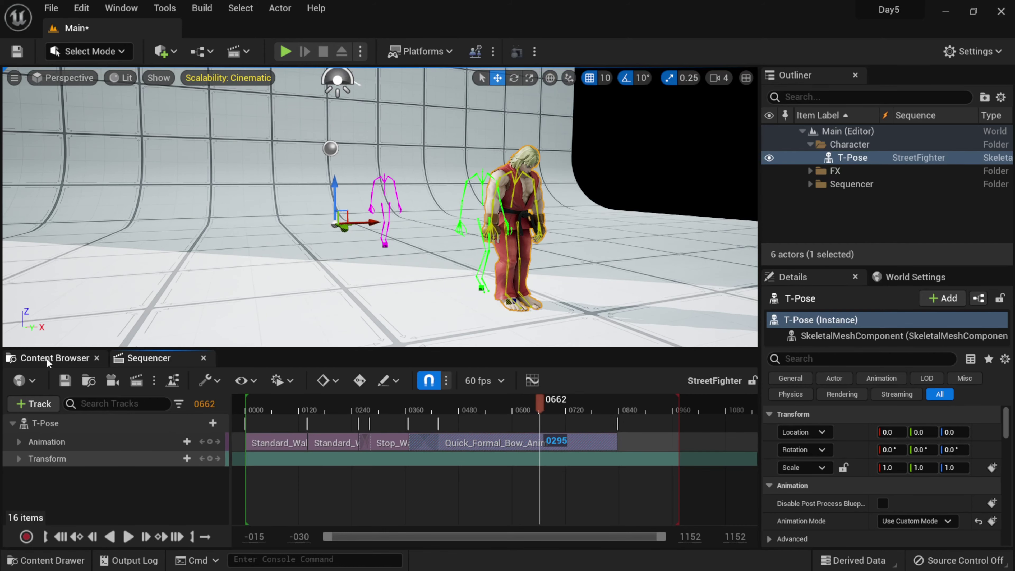
- Save all modified project content, keeping every listed asset selected
{"action": "left_click", "coordinate": [107, 358]}
{"action": "left_click", "coordinate": [142, 380]}
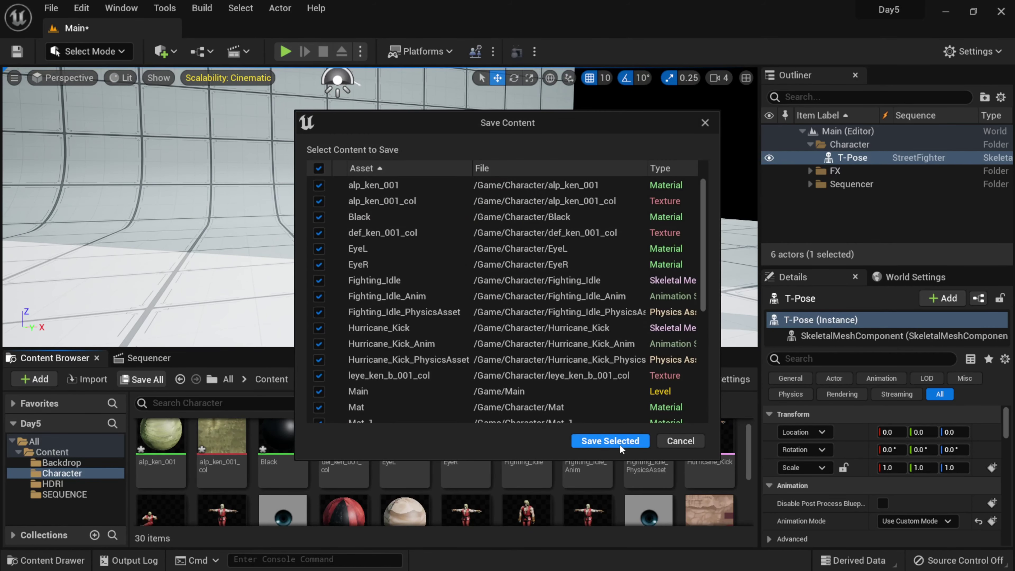
{"action": "left_click", "coordinate": [610, 441]}
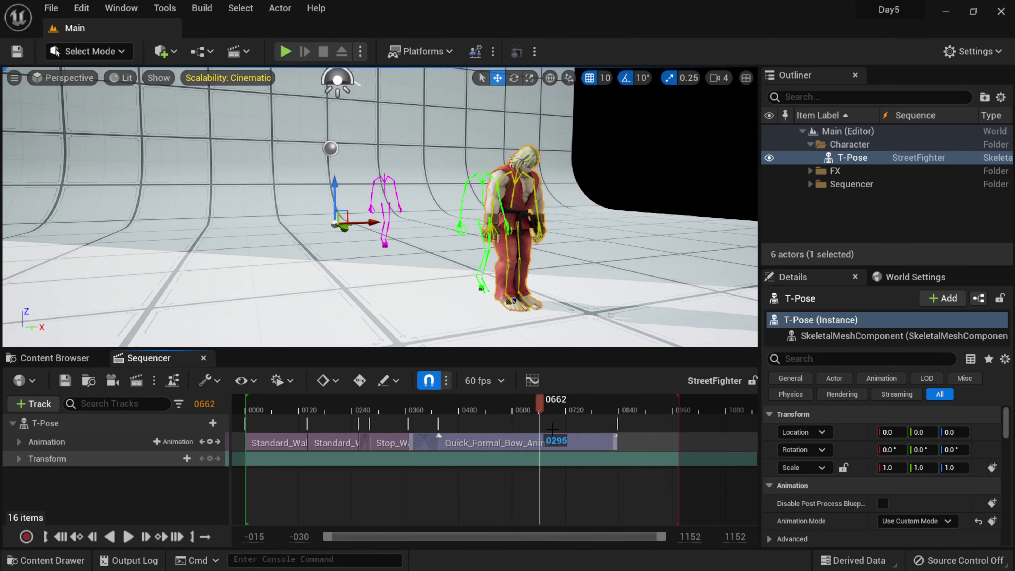
- Add the Fighting_Idle_Anim clip to the T-Pose animation track and move it to start at frame 746, overlapping the bow clip
{"action": "left_click_drag", "start_coordinate": [543, 409], "coordinate": [439, 400]}
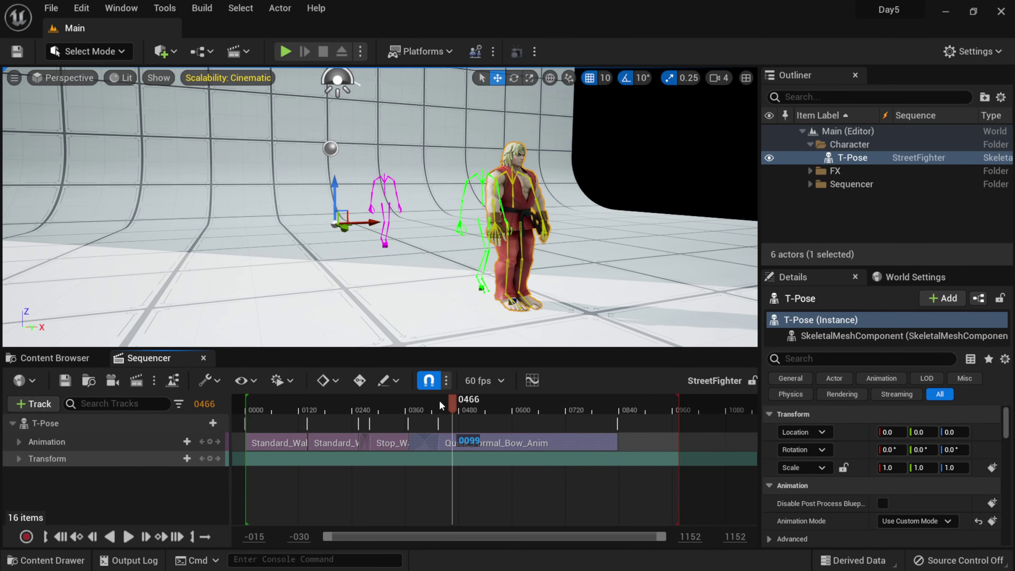
{"action": "left_click_drag", "start_coordinate": [496, 416], "coordinate": [629, 406]}
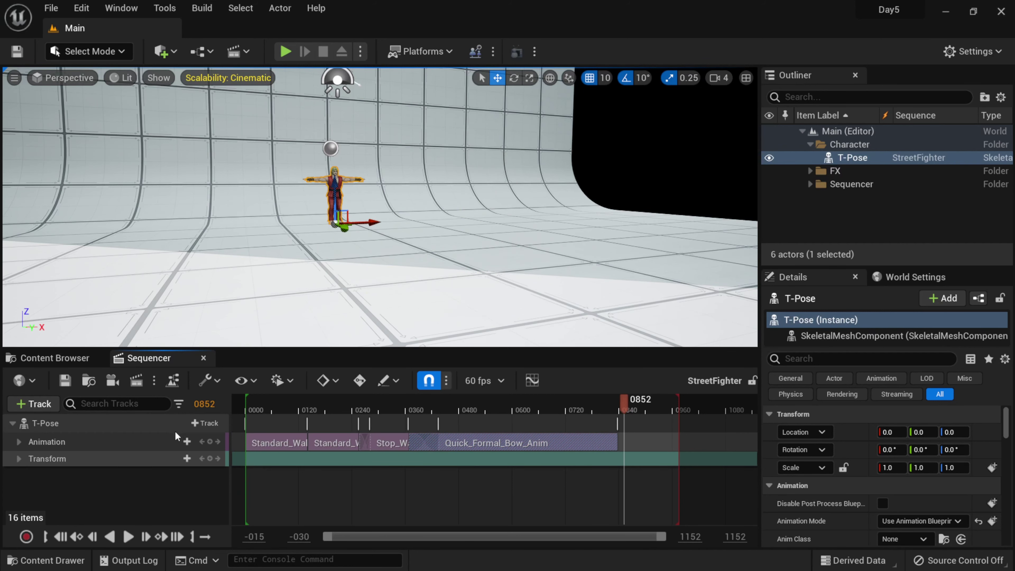
{"action": "left_click", "coordinate": [177, 442]}
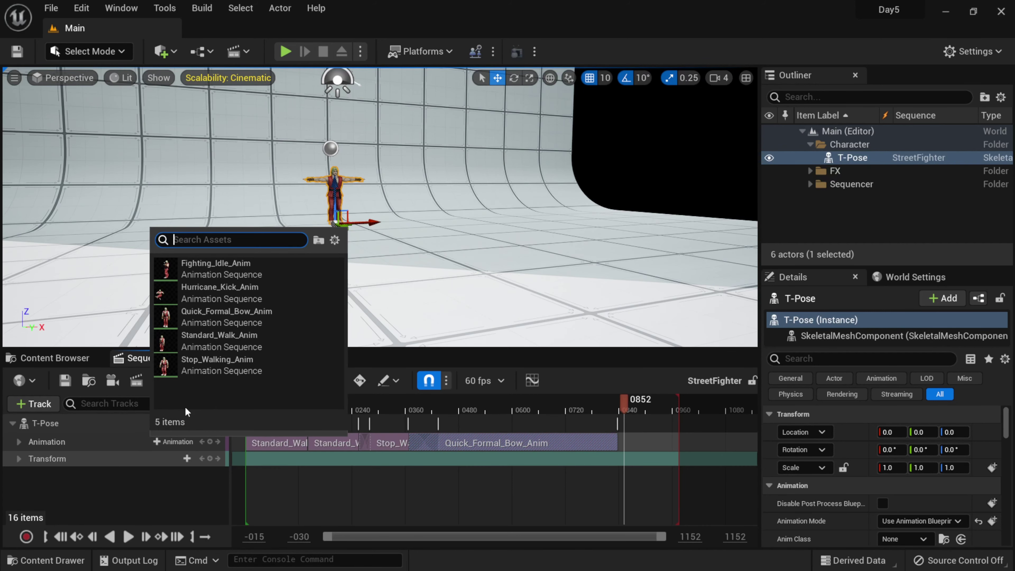
{"action": "left_click", "coordinate": [212, 269]}
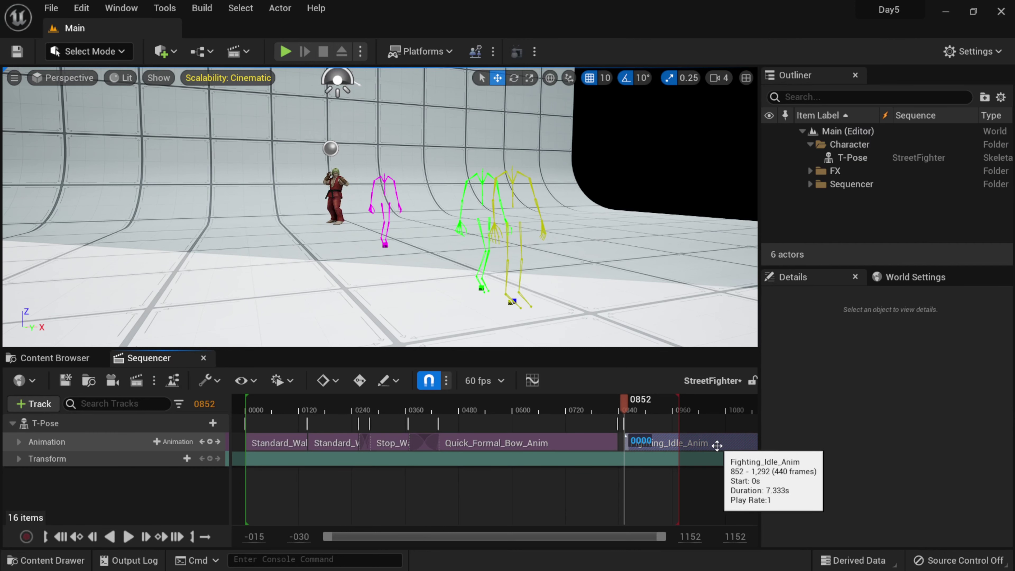
{"action": "left_click_drag", "start_coordinate": [716, 444], "coordinate": [634, 437]}
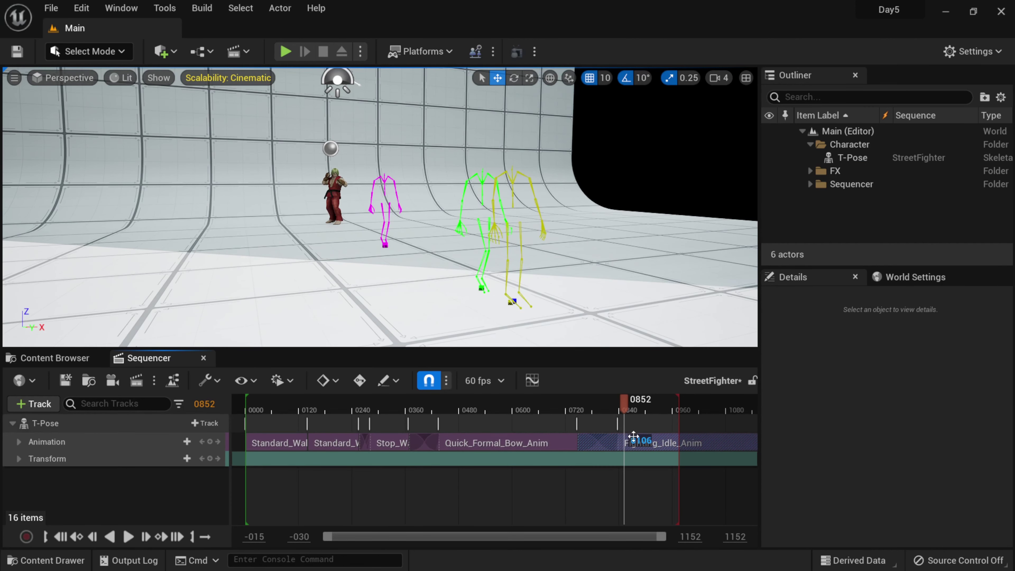
- Show the Fighting_Idle_Anim clip's skeleton and compare it with the bow clip's skeleton from the side at about frame 822
{"action": "right_click", "coordinate": [714, 442]}
{"action": "left_click", "coordinate": [744, 426]}
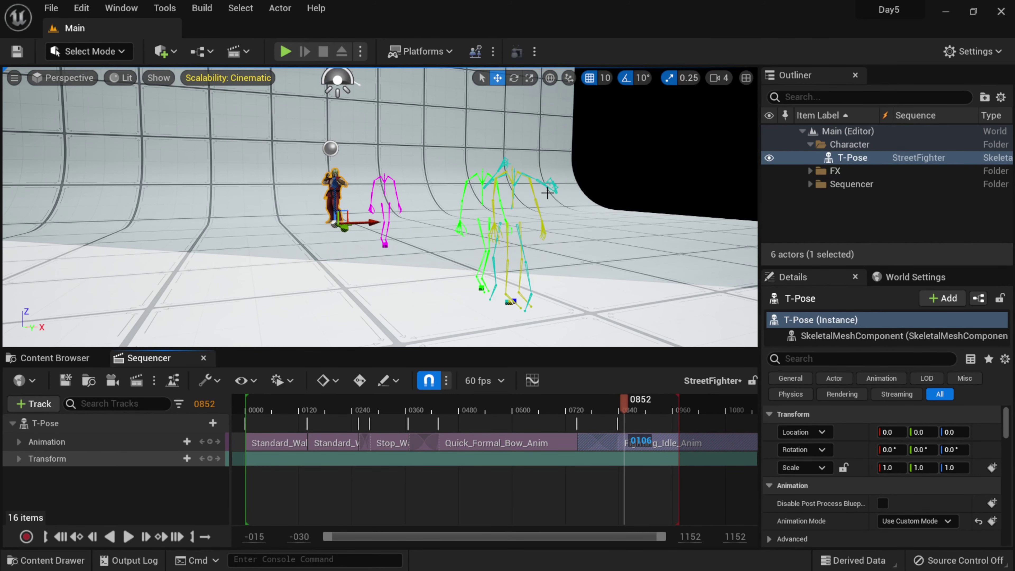
{"action": "right_click_drag", "start_coordinate": [480, 317], "coordinate": [536, 358]}
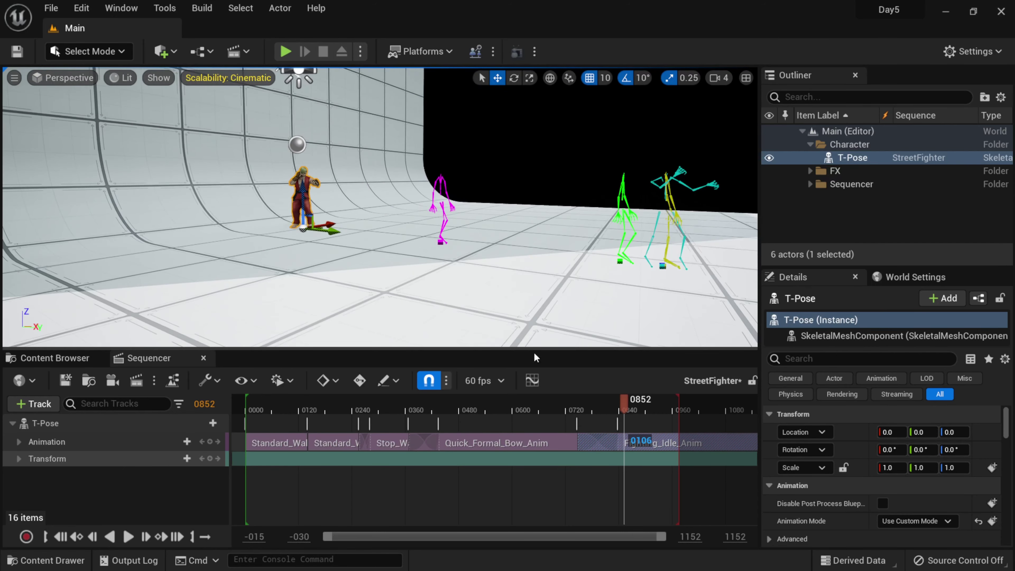
{"action": "mouse_move", "coordinate": [605, 407]}
{"action": "left_mouse_down"}
{"action": "mouse_move", "coordinate": [535, 404]}
{"action": "mouse_move", "coordinate": [624, 404]}
{"action": "mouse_move", "coordinate": [610, 404]}
{"action": "left_mouse_up"}
{"action": "left_click", "coordinate": [636, 484]}
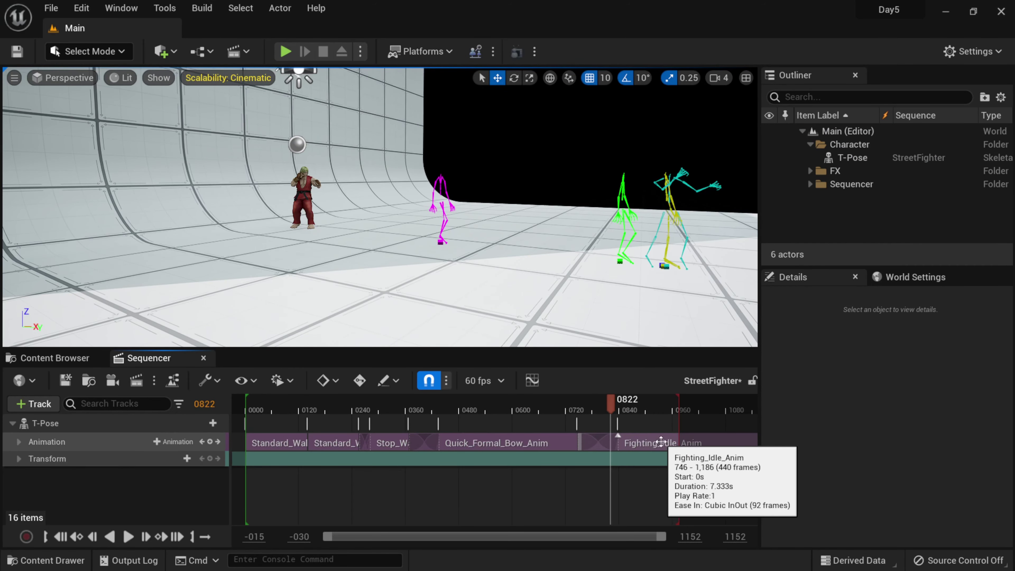
- Set the Fighting_Idle_Anim clip's start location offset in Y to about 3.66 and inspect the fighter up close near frame 878
{"action": "right_click", "coordinate": [702, 444]}
{"action": "mouse_move", "coordinate": [782, 65]}
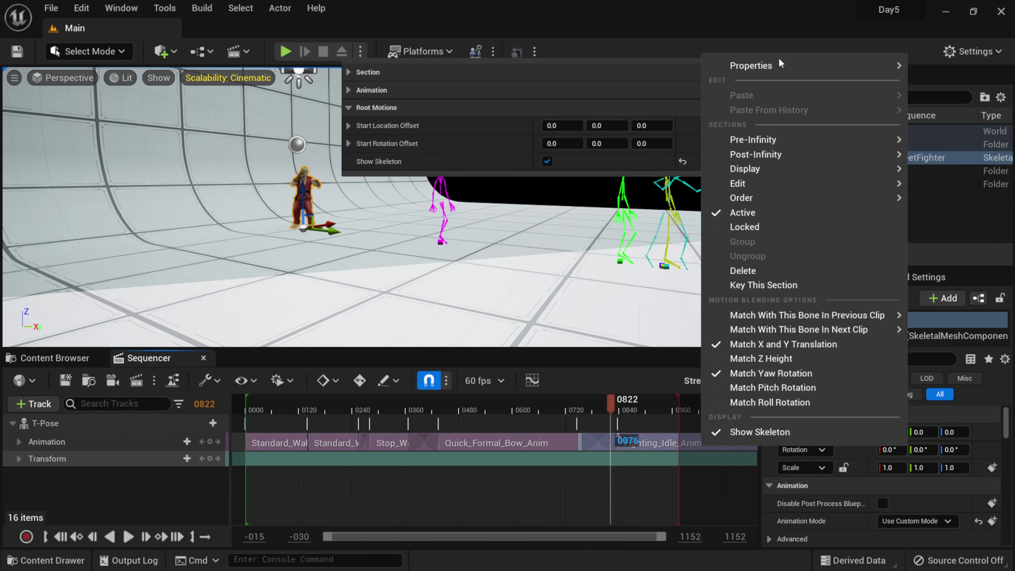
{"action": "left_click_drag", "start_coordinate": [607, 125], "coordinate": [624, 125]}
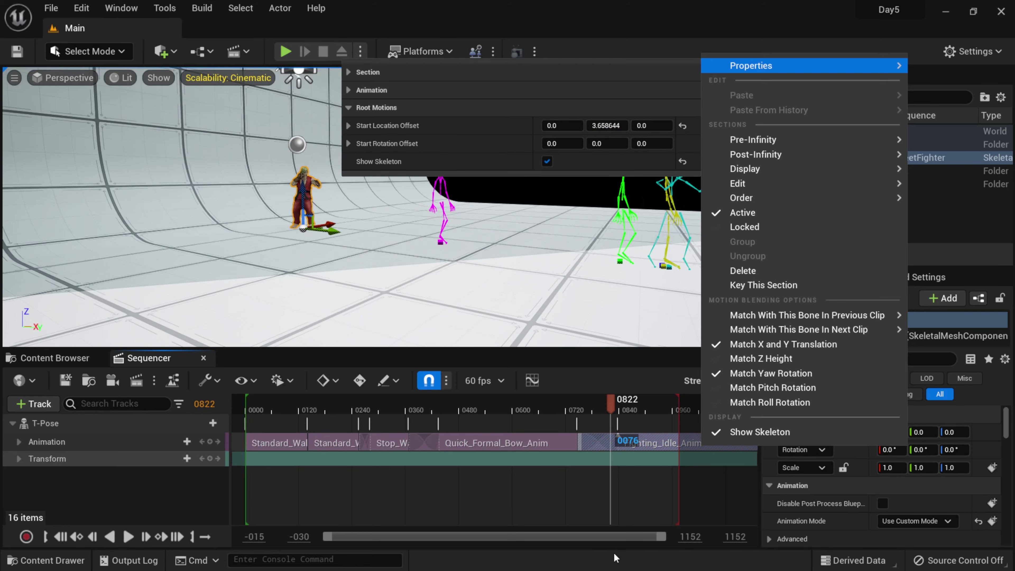
{"action": "left_click", "coordinate": [615, 538]}
{"action": "left_click_drag", "start_coordinate": [613, 399], "coordinate": [650, 407]}
{"action": "right_click_drag", "start_coordinate": [444, 259], "coordinate": [394, 250]}
{"action": "scroll", "coordinate": [393, 250], "scroll_direction": "up", "scroll_amount": 5}
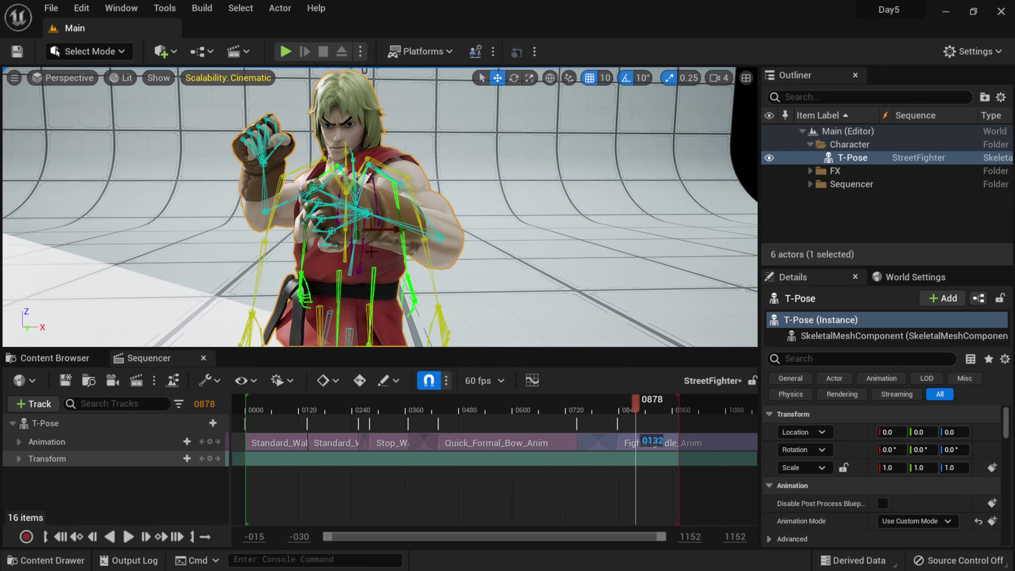
- Hide the skeleton display of all five clips on the T-Pose animation track, from Fighting_Idle_Anim back to the first Standard_Walk_Anim
{"action": "right_click", "coordinate": [700, 433]}
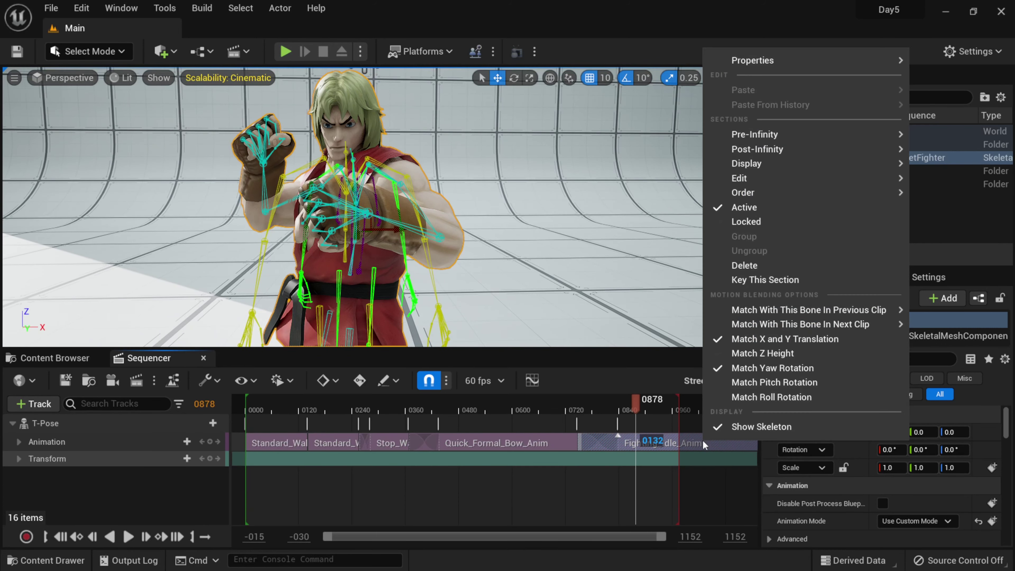
{"action": "left_click", "coordinate": [732, 436]}
{"action": "right_click", "coordinate": [525, 442]}
{"action": "left_click", "coordinate": [578, 433]}
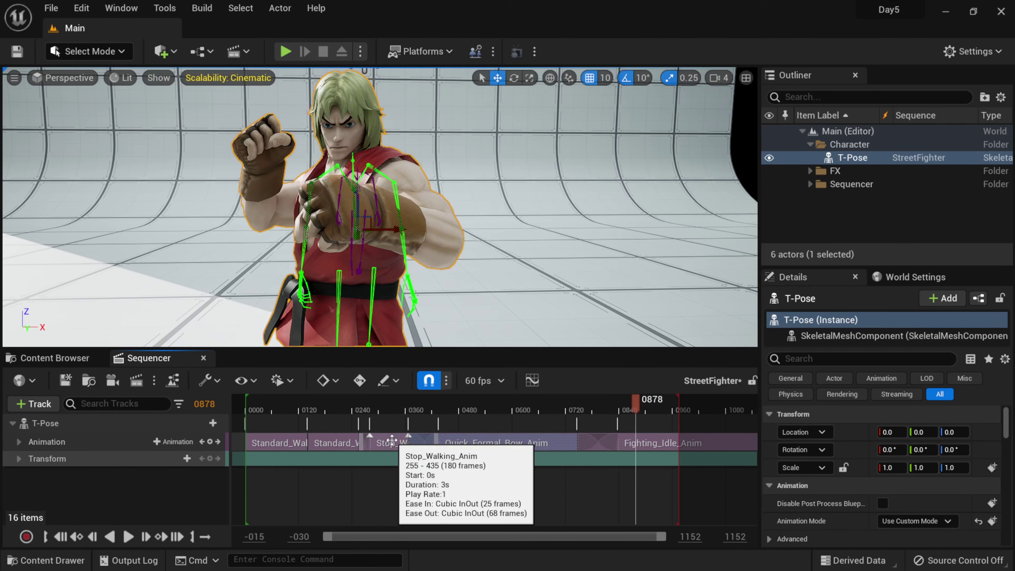
{"action": "right_click", "coordinate": [396, 443]}
{"action": "left_click", "coordinate": [431, 423]}
{"action": "right_click", "coordinate": [342, 440]}
{"action": "left_click", "coordinate": [374, 426]}
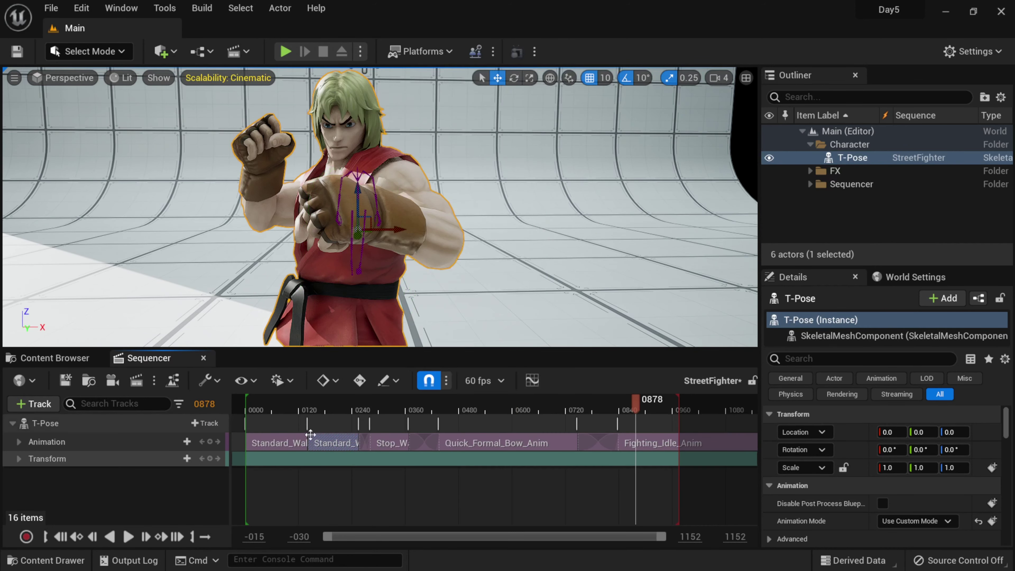
{"action": "right_click", "coordinate": [273, 441]}
{"action": "left_click", "coordinate": [307, 426]}
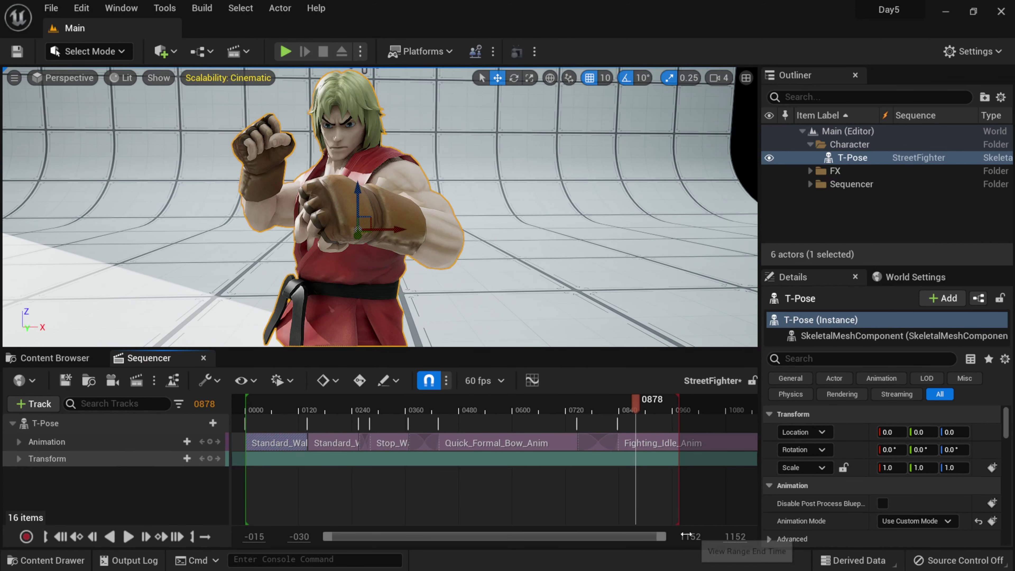
- Extend the sequence's playback end to about frame 1152 and play the whole animation from the start
{"action": "left_click", "coordinate": [678, 482]}
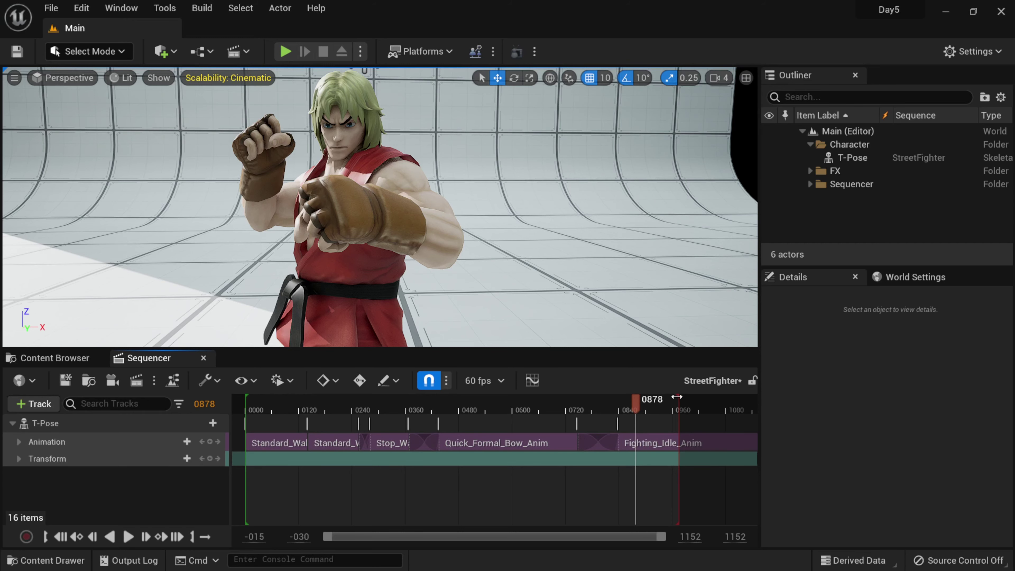
{"action": "left_click_drag", "start_coordinate": [698, 397], "coordinate": [755, 397]}
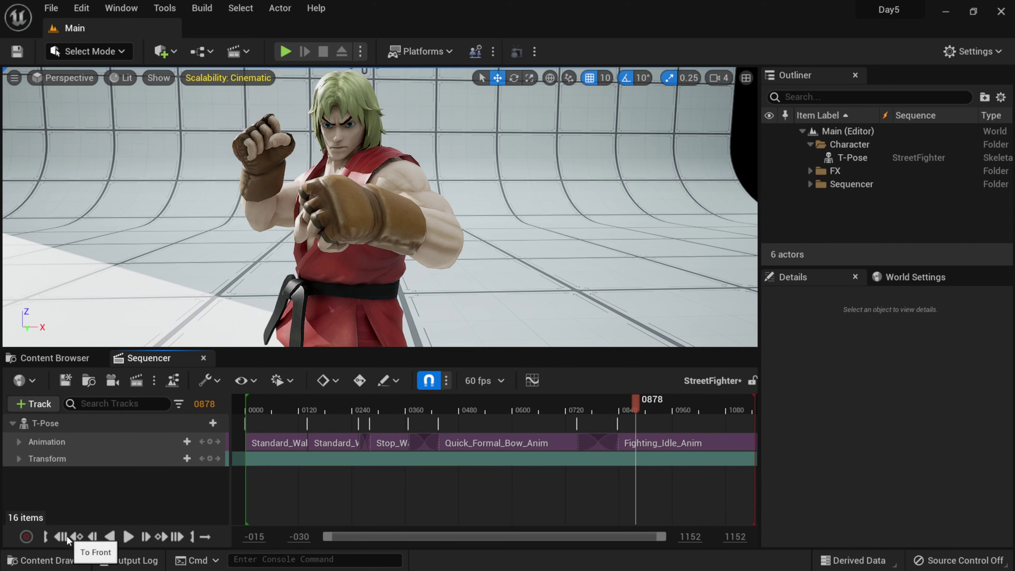
{"action": "left_click", "coordinate": [67, 538]}
{"action": "left_click", "coordinate": [128, 537]}
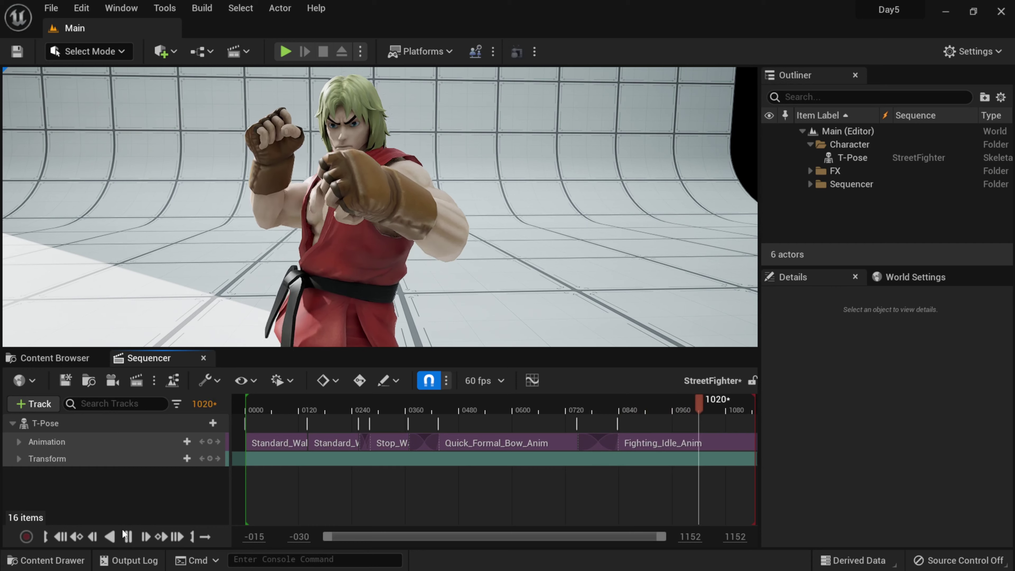
- Stop playback, extend the timeline's view range to frame 1389 and move the sequence's playback end past frame 1320
{"action": "left_click", "coordinate": [128, 536]}
{"action": "left_click_drag", "start_coordinate": [683, 536], "coordinate": [691, 536]}
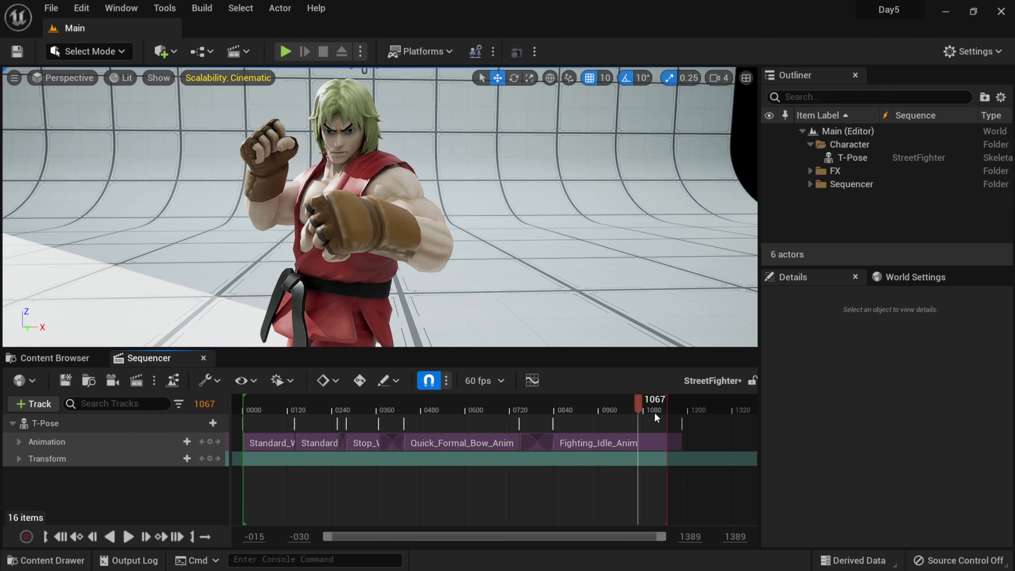
{"action": "left_click_drag", "start_coordinate": [667, 408], "coordinate": [742, 408]}
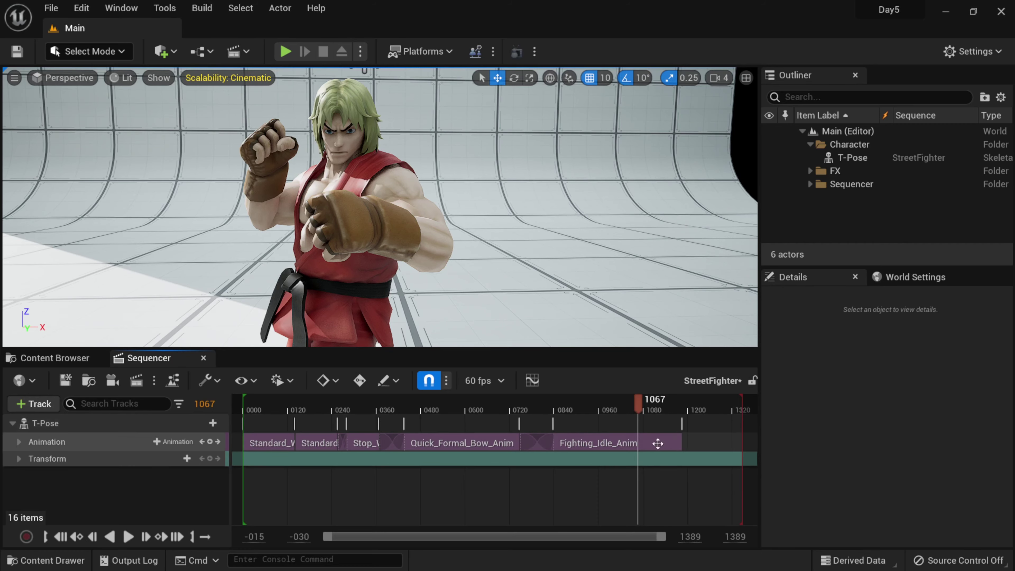
- Add the Hurricane_Kick_Anim clip to the T-Pose animation track at frame 1207
{"action": "left_click_drag", "start_coordinate": [640, 408], "coordinate": [691, 409]}
{"action": "left_click", "coordinate": [180, 442]}
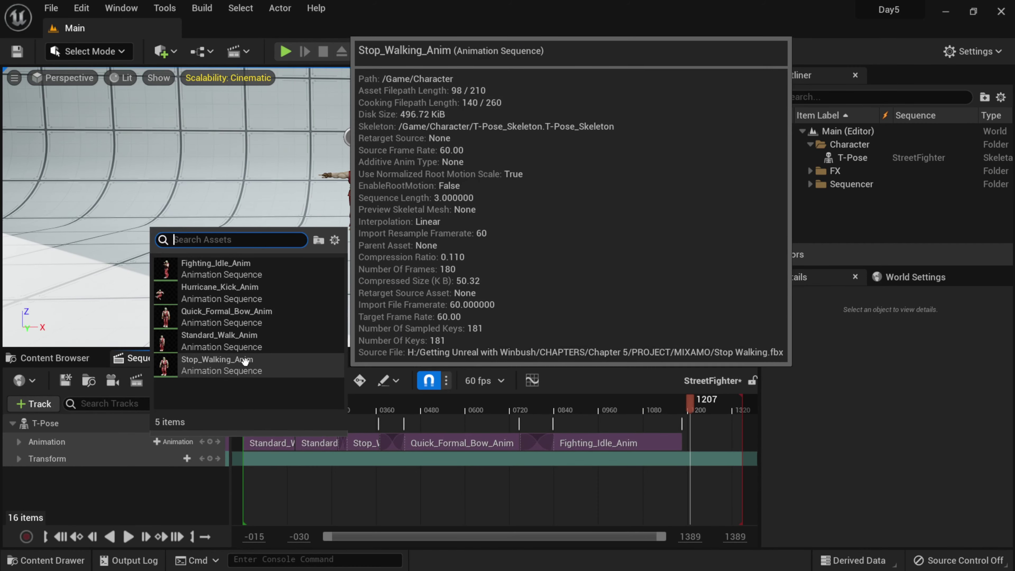
{"action": "left_click", "coordinate": [220, 292]}
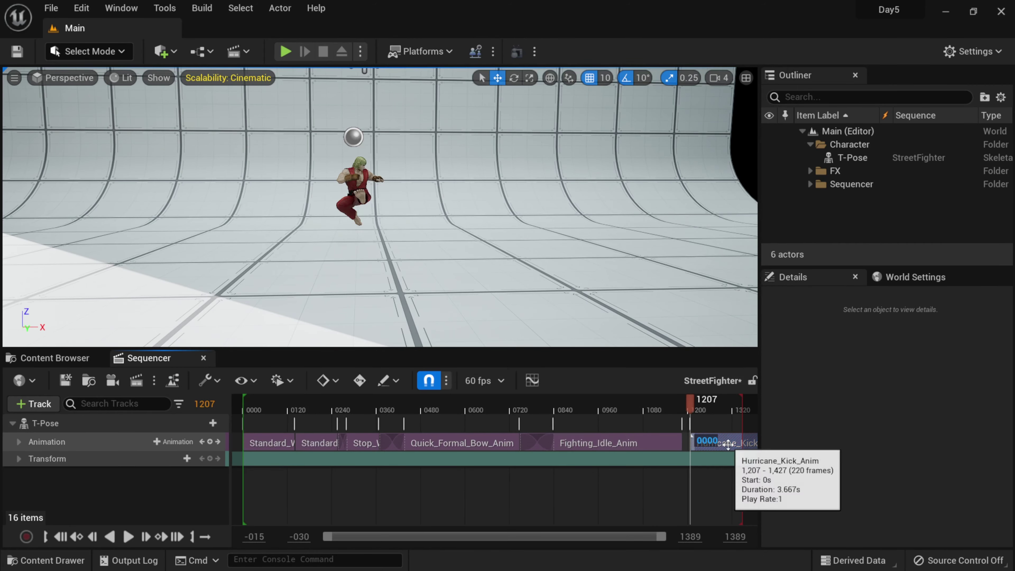
- Move the Hurricane_Kick_Anim clip to start at frame 1111, overlapping the end of Fighting_Idle_Anim, and check the transition from the side
{"action": "mouse_move", "coordinate": [729, 445]}
{"action": "left_mouse_down"}
{"action": "mouse_move", "coordinate": [695, 447]}
{"action": "mouse_move", "coordinate": [715, 445]}
{"action": "left_mouse_up"}
{"action": "left_click_drag", "start_coordinate": [691, 405], "coordinate": [672, 404]}
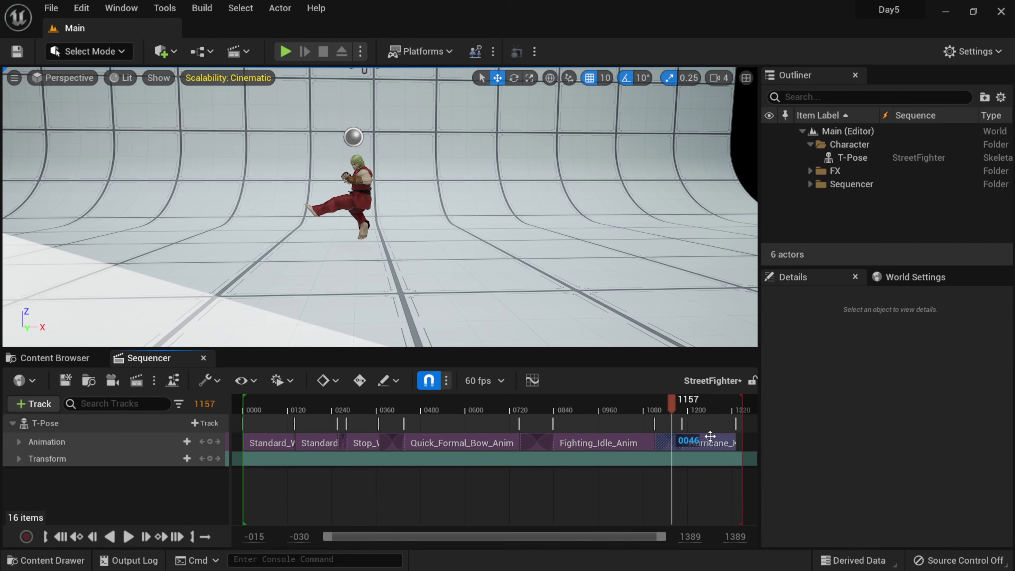
{"action": "right_click", "coordinate": [710, 436]}
{"action": "left_click", "coordinate": [752, 429]}
{"action": "left_click", "coordinate": [651, 430]}
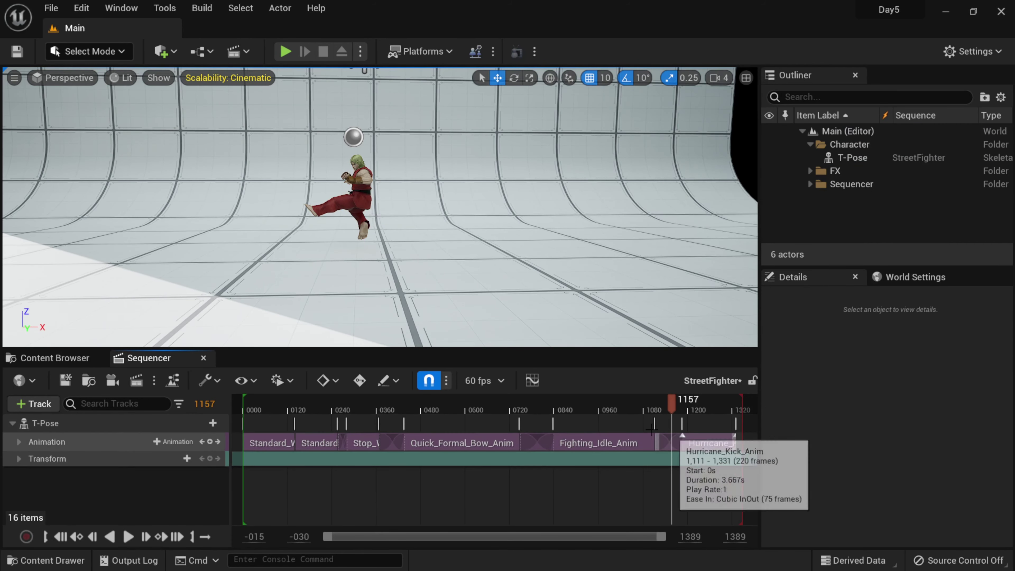
{"action": "right_click_drag", "start_coordinate": [490, 312], "coordinate": [490, 312]}
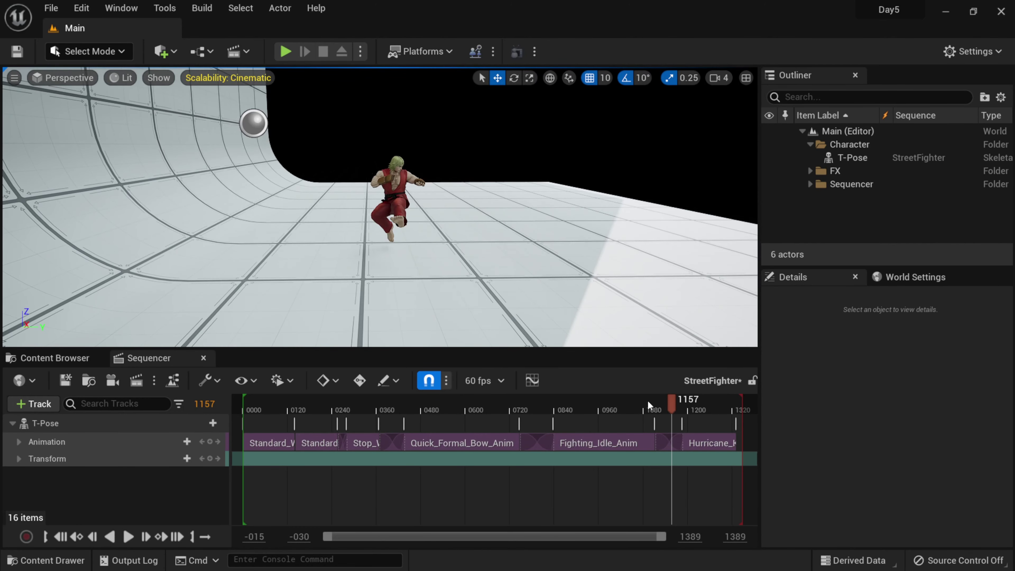
{"action": "mouse_move", "coordinate": [649, 403]}
{"action": "left_mouse_down"}
{"action": "mouse_move", "coordinate": [623, 404]}
{"action": "mouse_move", "coordinate": [635, 404]}
{"action": "left_mouse_up"}
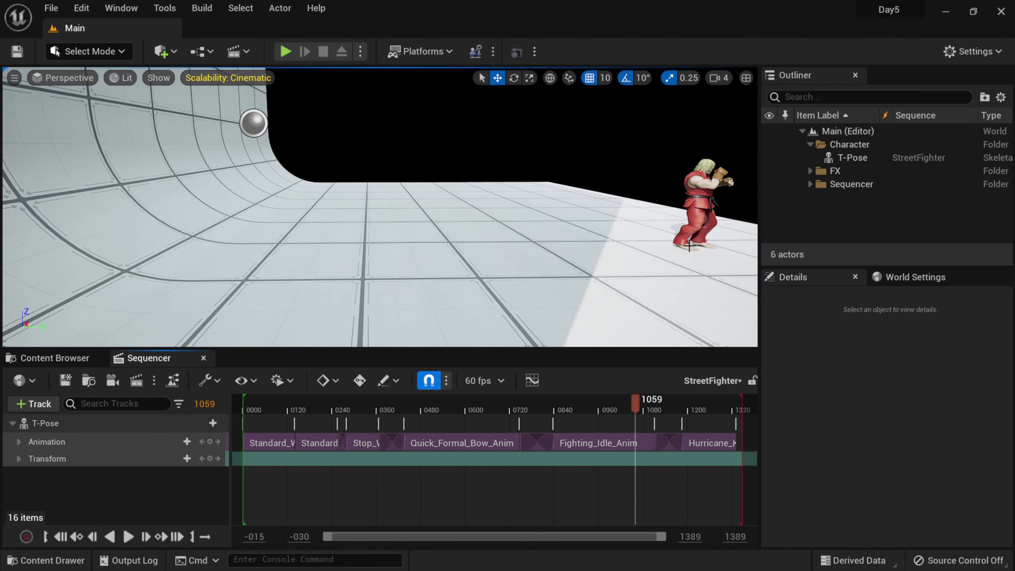
- Show the skeletons of the Fighting_Idle_Anim and Hurricane_Kick_Anim clips
{"action": "left_click", "coordinate": [623, 445]}
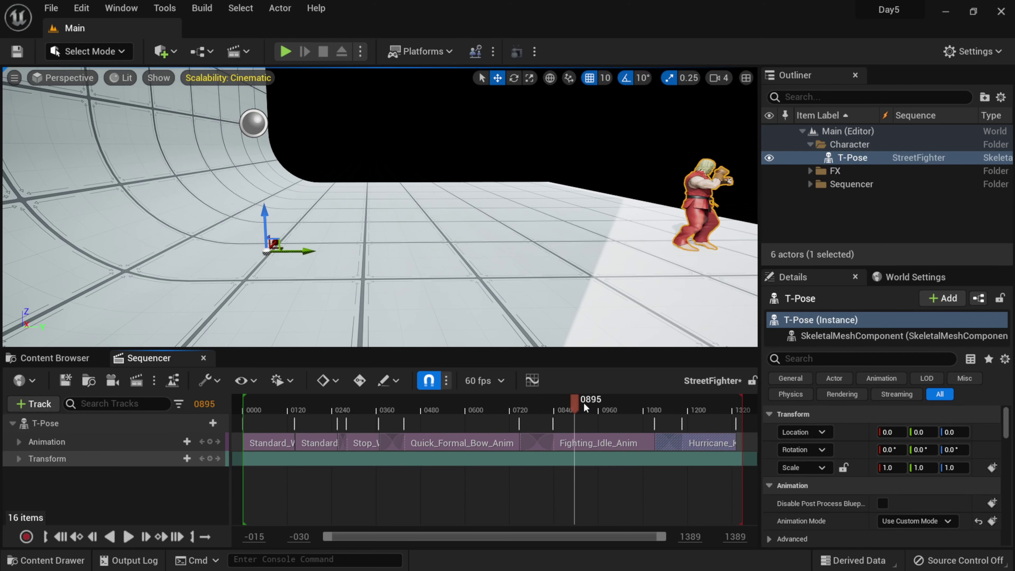
{"action": "right_click", "coordinate": [623, 444]}
{"action": "left_click", "coordinate": [639, 431]}
{"action": "right_click", "coordinate": [701, 445]}
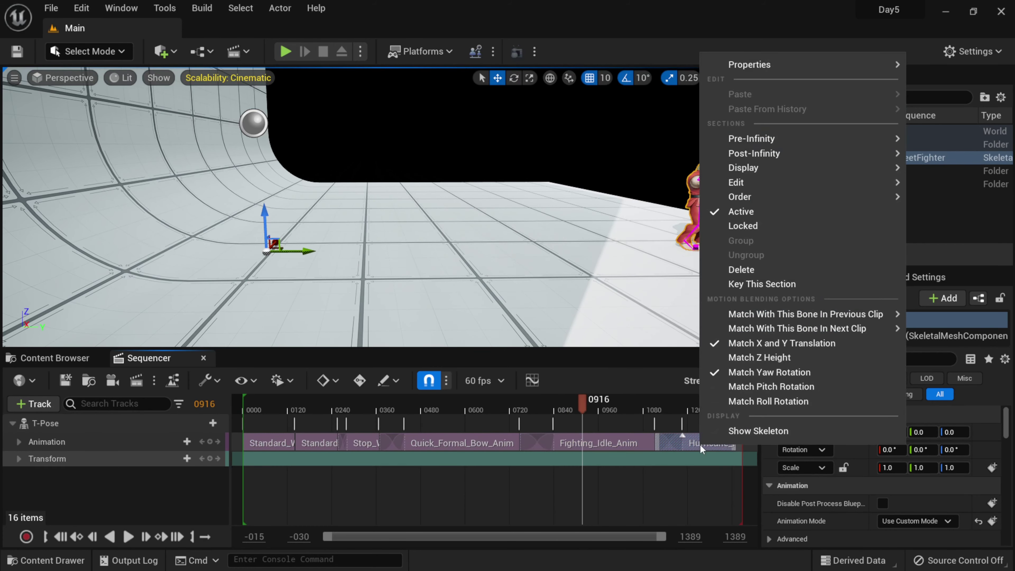
{"action": "left_click", "coordinate": [718, 436]}
- Compare the idle and kick skeletons in the Back orthographic view at about frame 1113
{"action": "left_click_drag", "start_coordinate": [600, 412], "coordinate": [629, 410]}
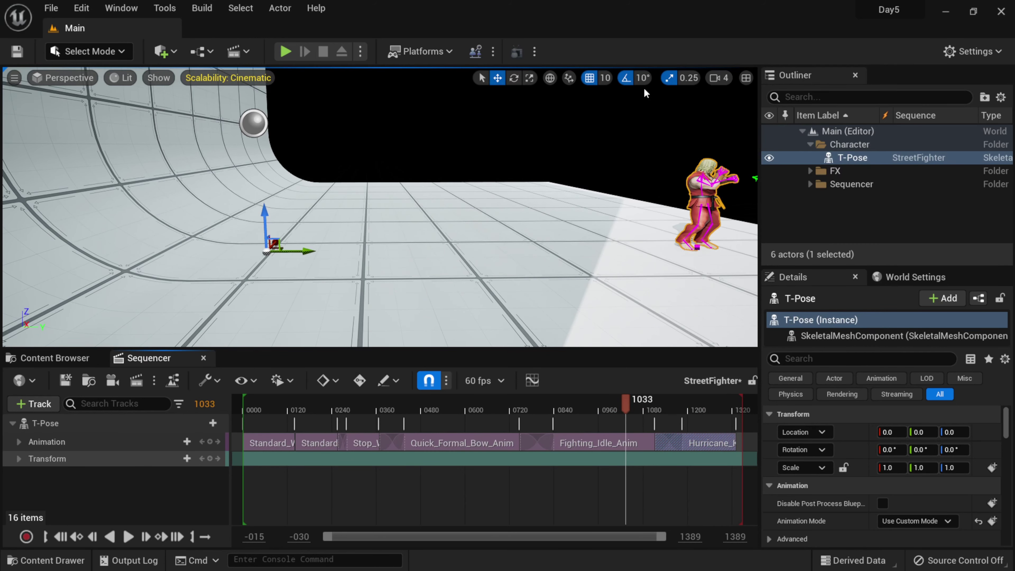
{"action": "left_click", "coordinate": [745, 78]}
{"action": "left_click", "coordinate": [366, 77]}
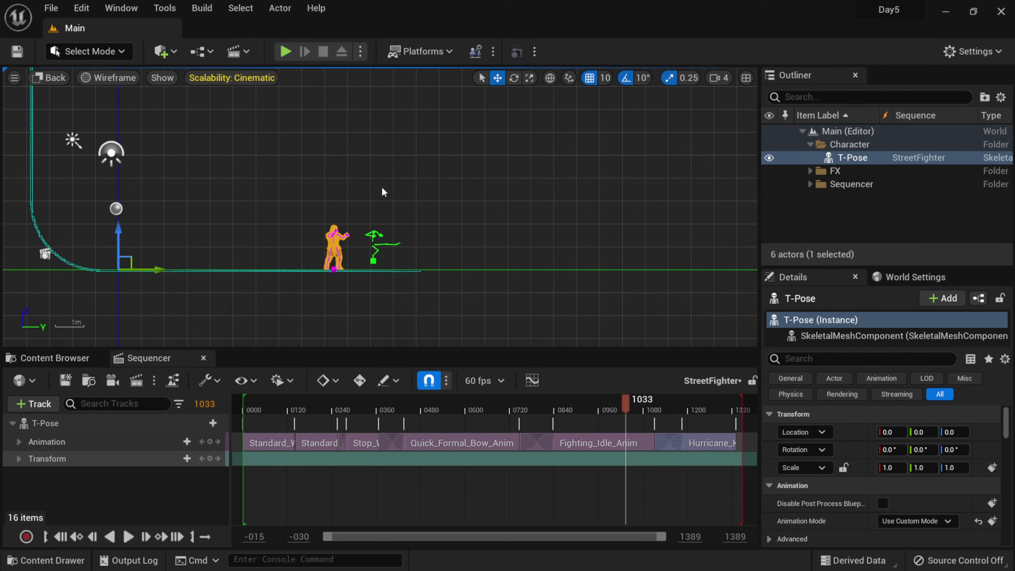
{"action": "scroll", "coordinate": [392, 260], "scroll_direction": "up", "scroll_amount": 2}
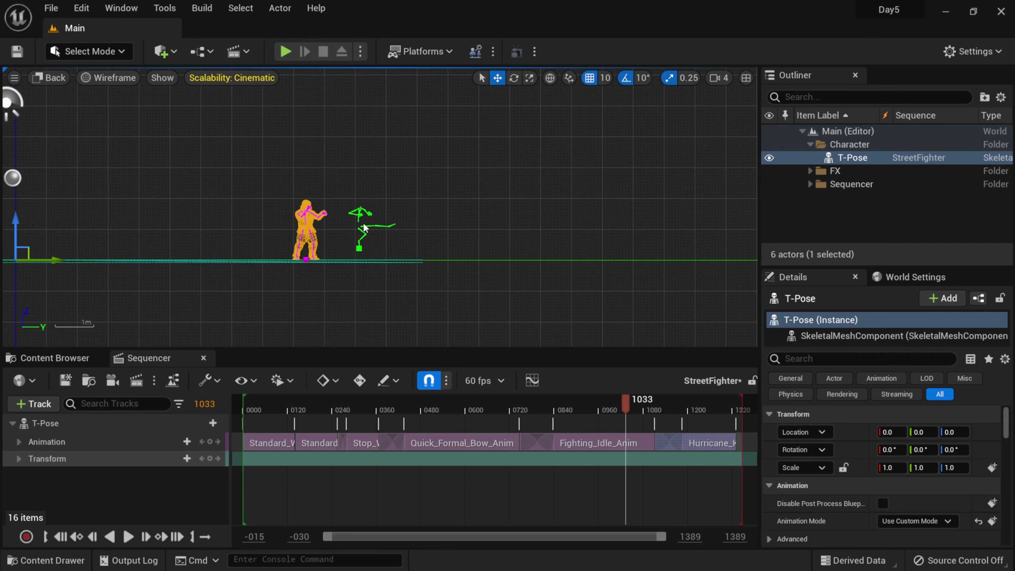
{"action": "left_click_drag", "start_coordinate": [643, 404], "coordinate": [655, 405]}
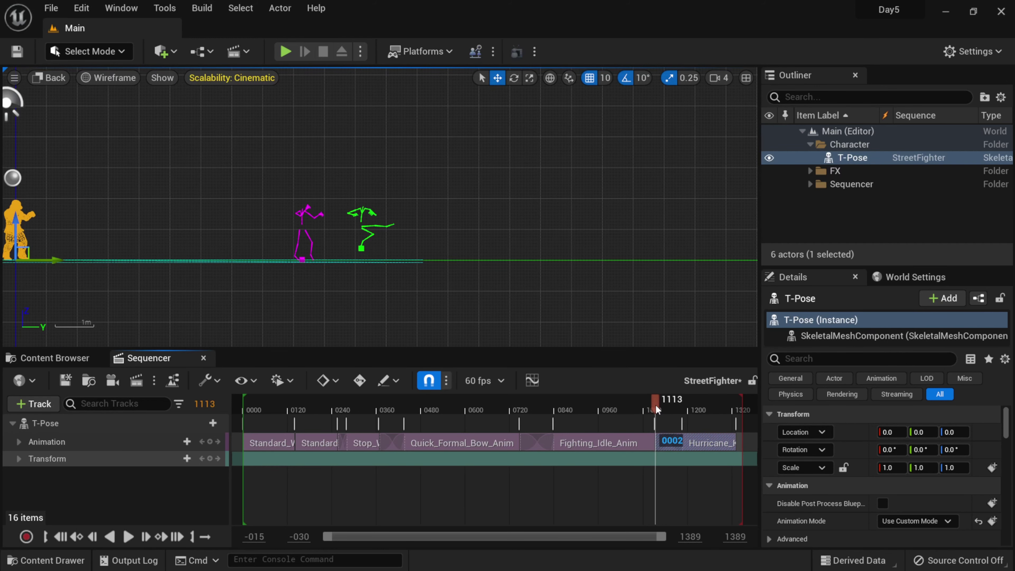
- Set the Hurricane_Kick_Anim clip's start location offset in Y to about -199.87 and scrub to frame 1129 to check the alignment
{"action": "right_click", "coordinate": [706, 443]}
{"action": "mouse_move", "coordinate": [812, 66]}
{"action": "left_click_drag", "start_coordinate": [614, 124], "coordinate": [600, 124]}
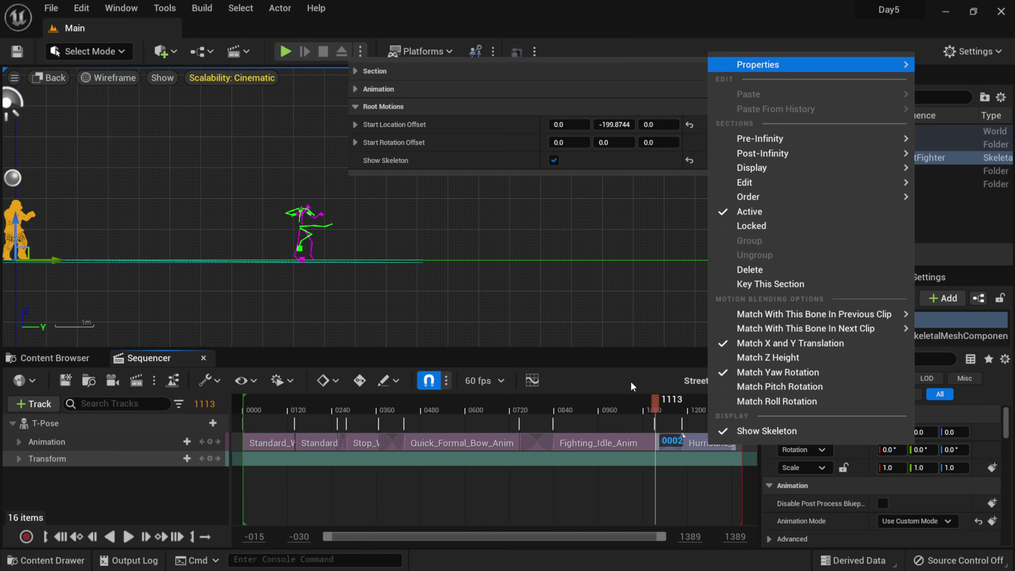
{"action": "left_click", "coordinate": [651, 402]}
{"action": "mouse_move", "coordinate": [651, 402]}
{"action": "left_mouse_down"}
{"action": "mouse_move", "coordinate": [679, 402]}
{"action": "mouse_move", "coordinate": [650, 400]}
{"action": "mouse_move", "coordinate": [685, 413]}
{"action": "mouse_move", "coordinate": [650, 414]}
{"action": "mouse_move", "coordinate": [716, 415]}
{"action": "mouse_move", "coordinate": [638, 412]}
{"action": "mouse_move", "coordinate": [662, 408]}
{"action": "left_mouse_up"}
- Return to the perspective view and hide the skeletons of the Hurricane_Kick_Anim and Fighting_Idle_Anim clips
{"action": "key", "text": "alt+g"}
{"action": "scroll", "coordinate": [614, 233], "scroll_direction": "down", "scroll_amount": 3}
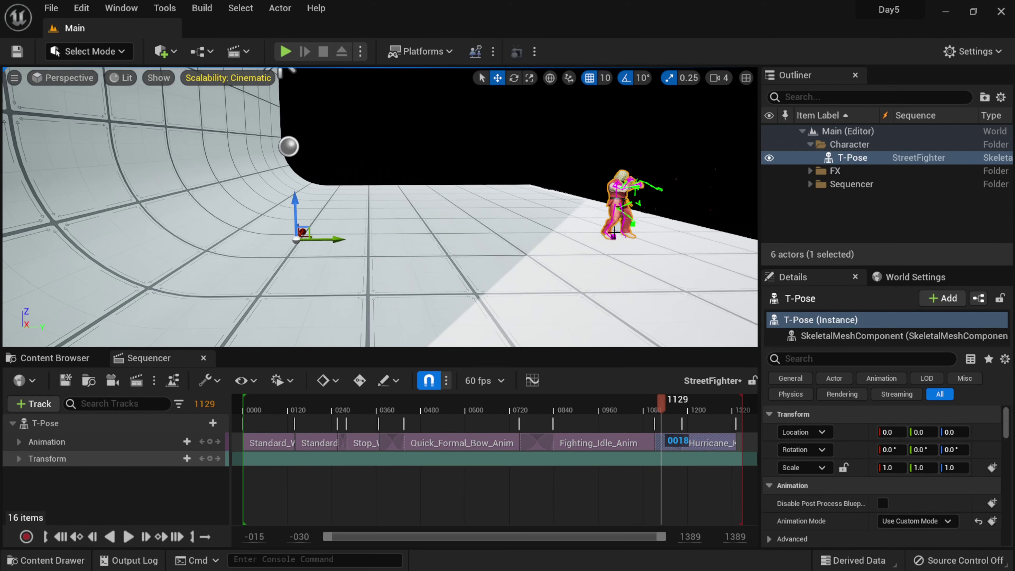
{"action": "right_click", "coordinate": [710, 442]}
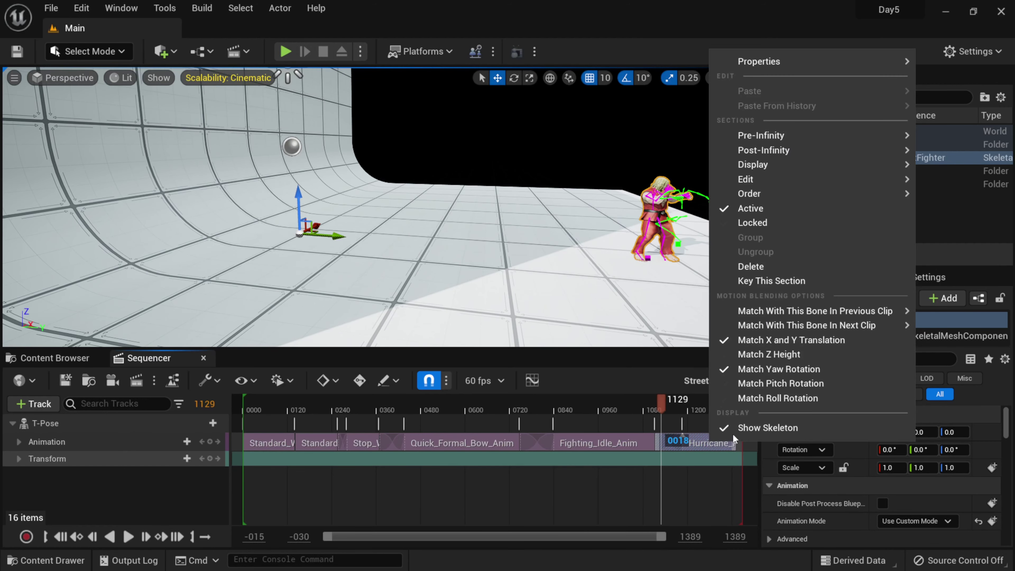
{"action": "left_click", "coordinate": [752, 423]}
{"action": "right_click", "coordinate": [610, 441]}
{"action": "left_click", "coordinate": [656, 423]}
{"action": "left_click", "coordinate": [598, 483]}
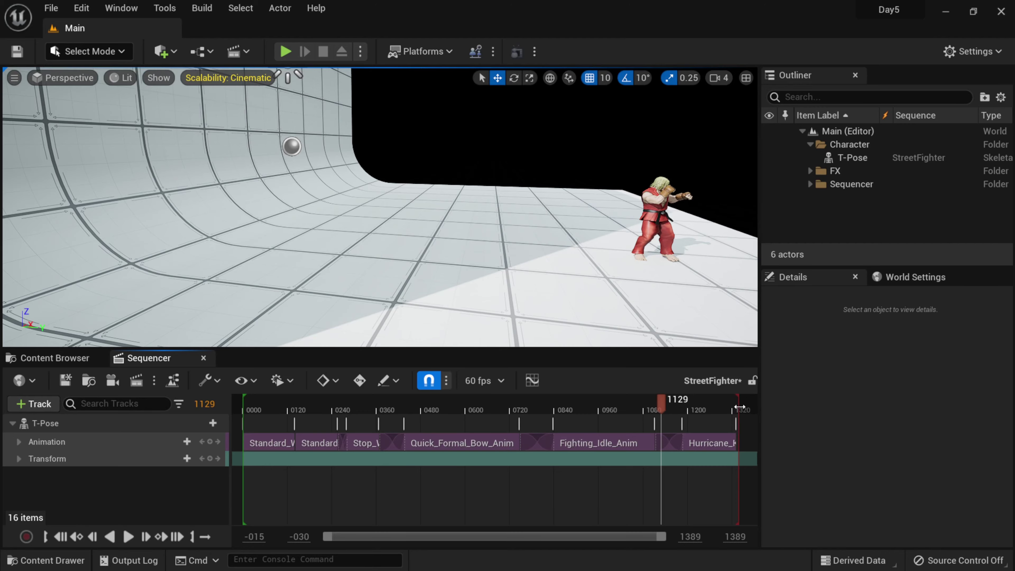
- Trim the playback end to the end of Hurricane_Kick_Anim and play the whole animation from the start with the fighter seen from the front
{"action": "left_click", "coordinate": [45, 423]}
{"action": "key", "text": "f"}
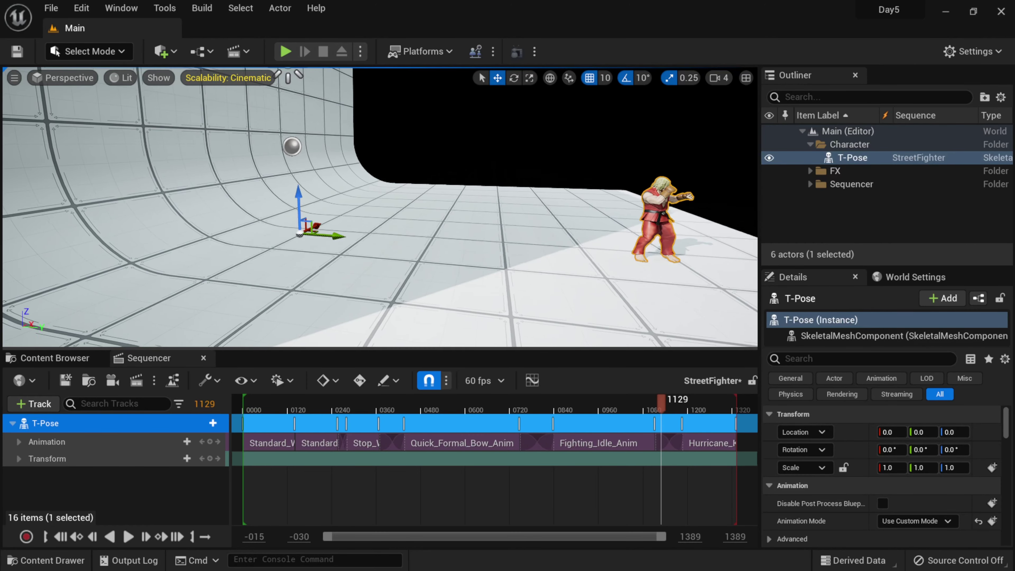
{"action": "left_click_drag", "start_coordinate": [475, 256], "coordinate": [478, 255], "text": "alt"}
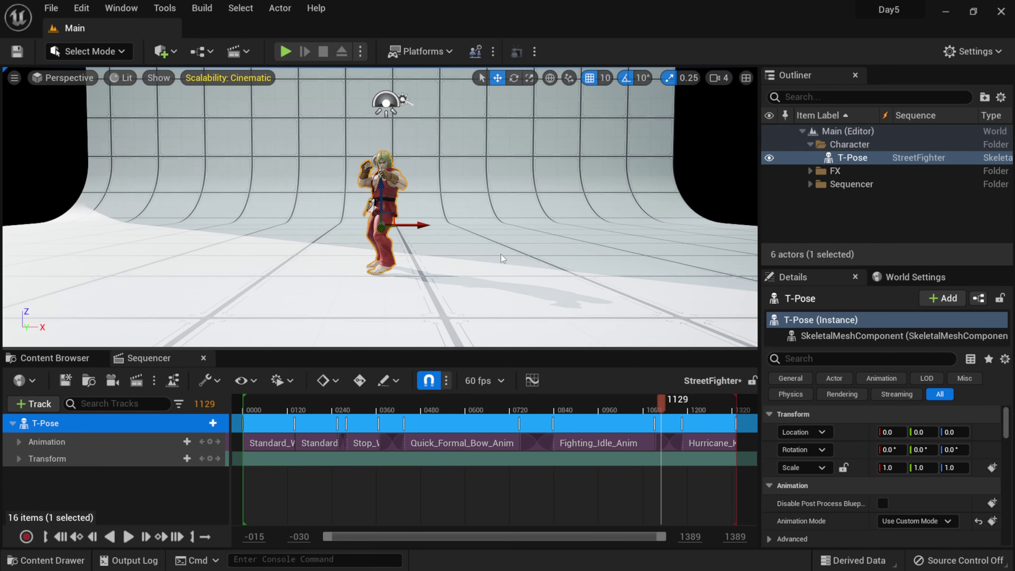
{"action": "left_click", "coordinate": [60, 538]}
{"action": "left_click", "coordinate": [128, 537]}
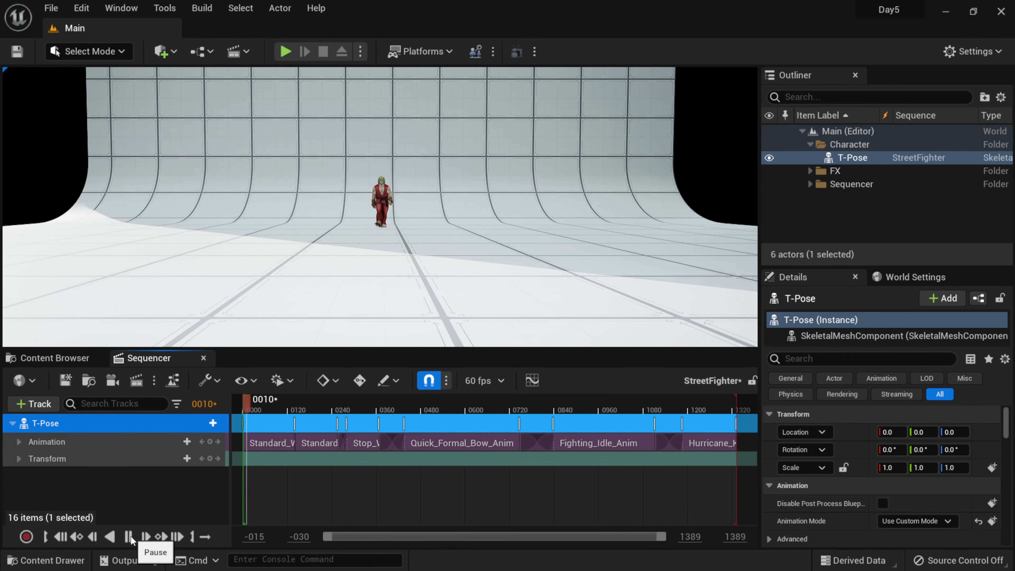